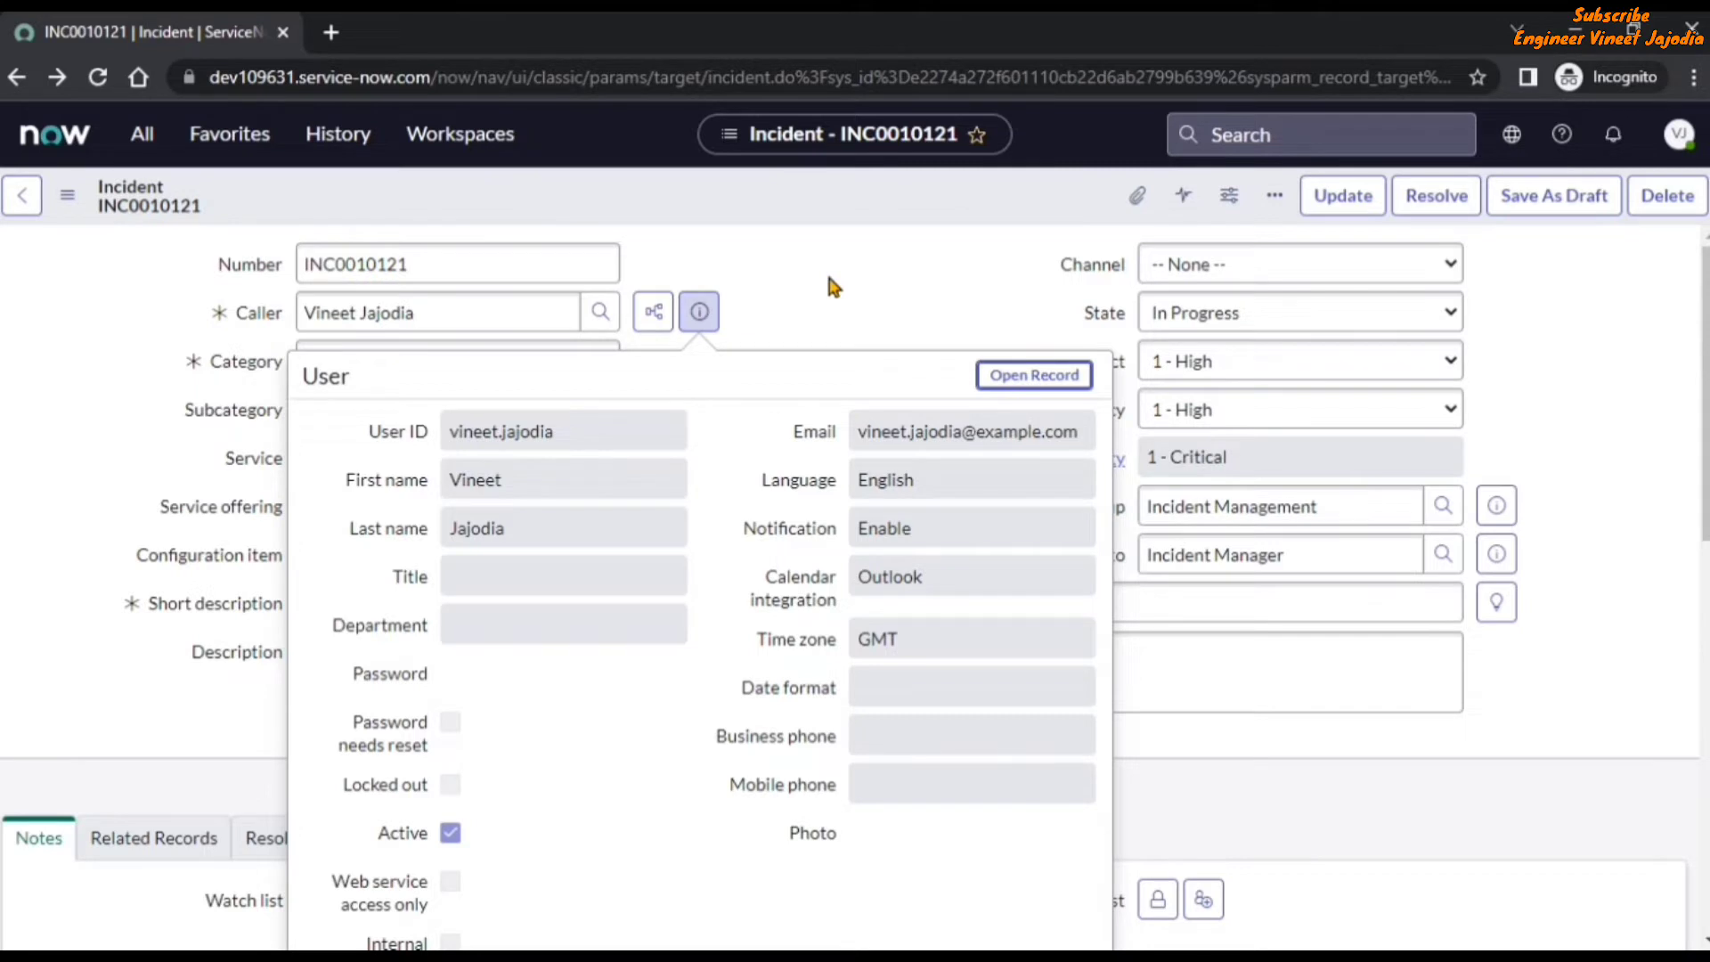
Close the caller preview and load a blank User form at sys_user.do?sysparm_view=sys_popup on the same instance.
key("Escape")
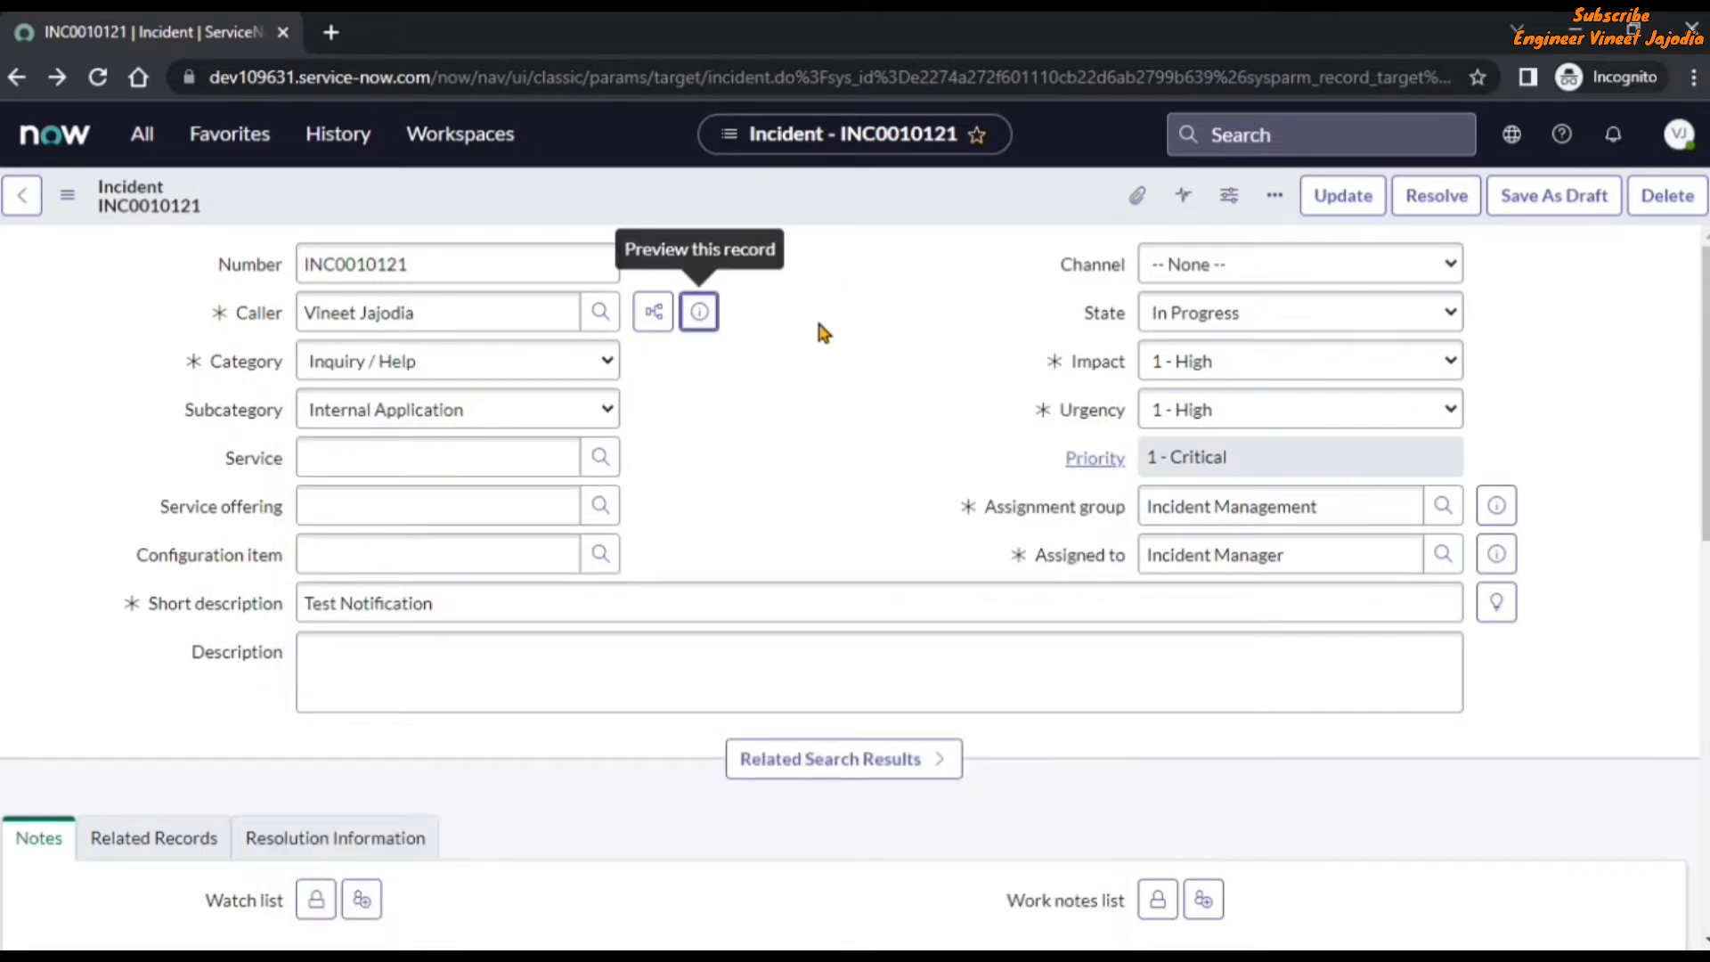
left_click(819, 325)
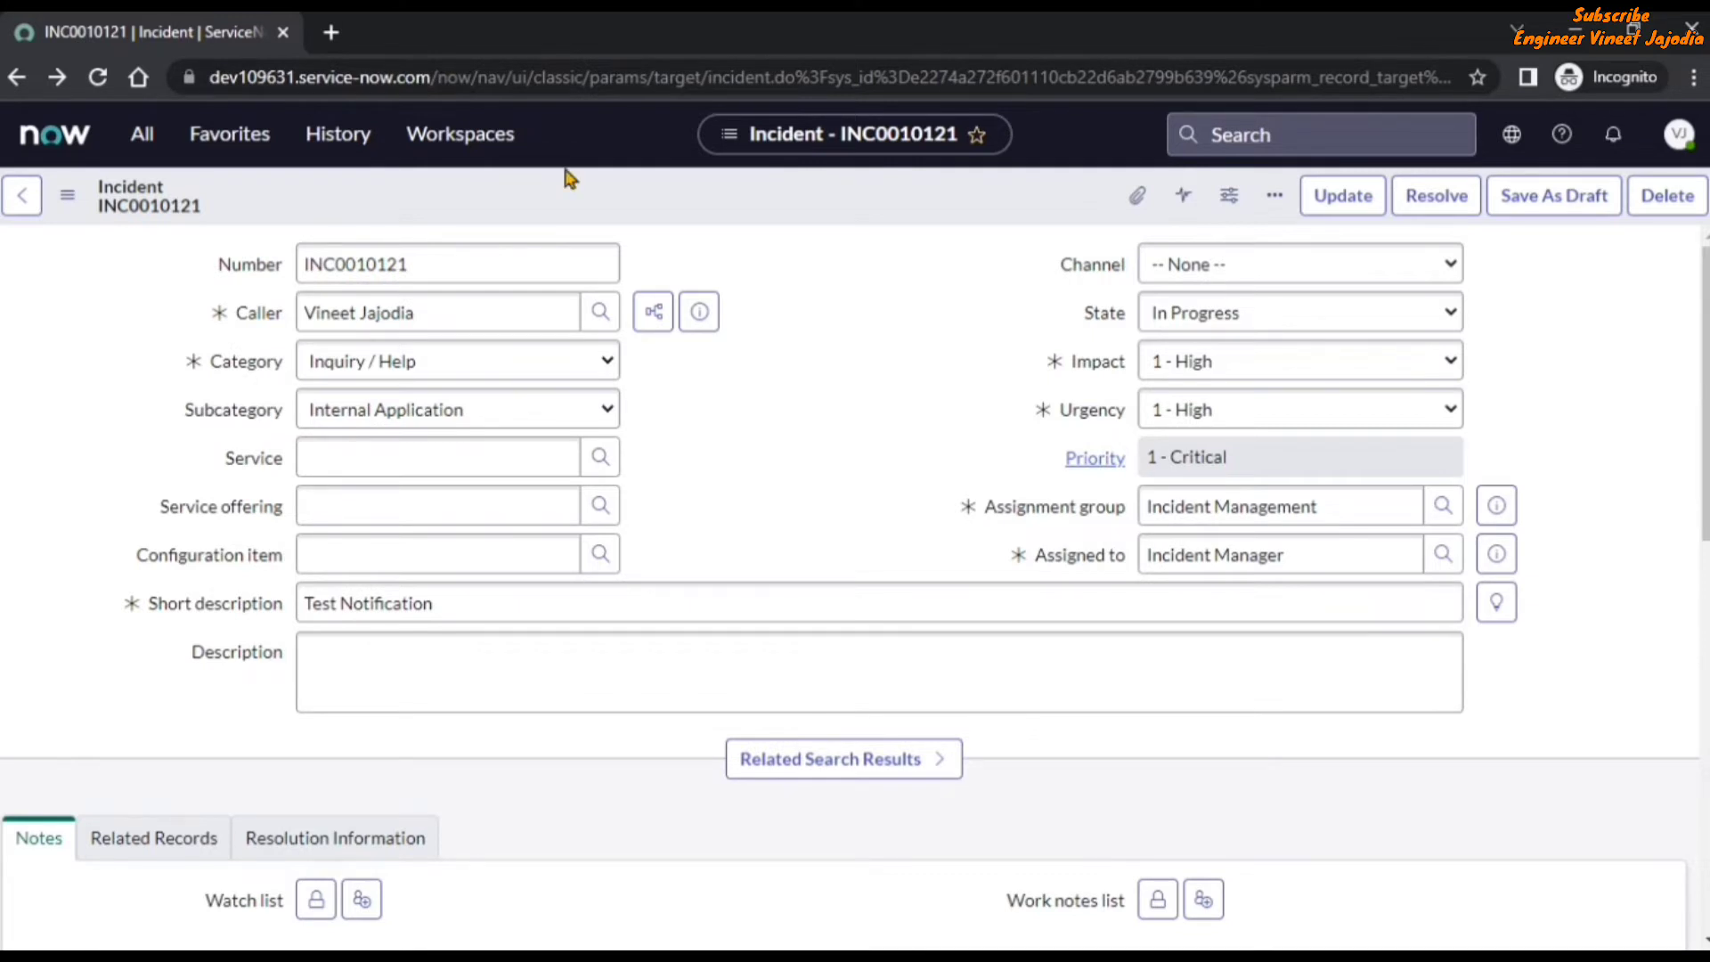
left_click(779, 64)
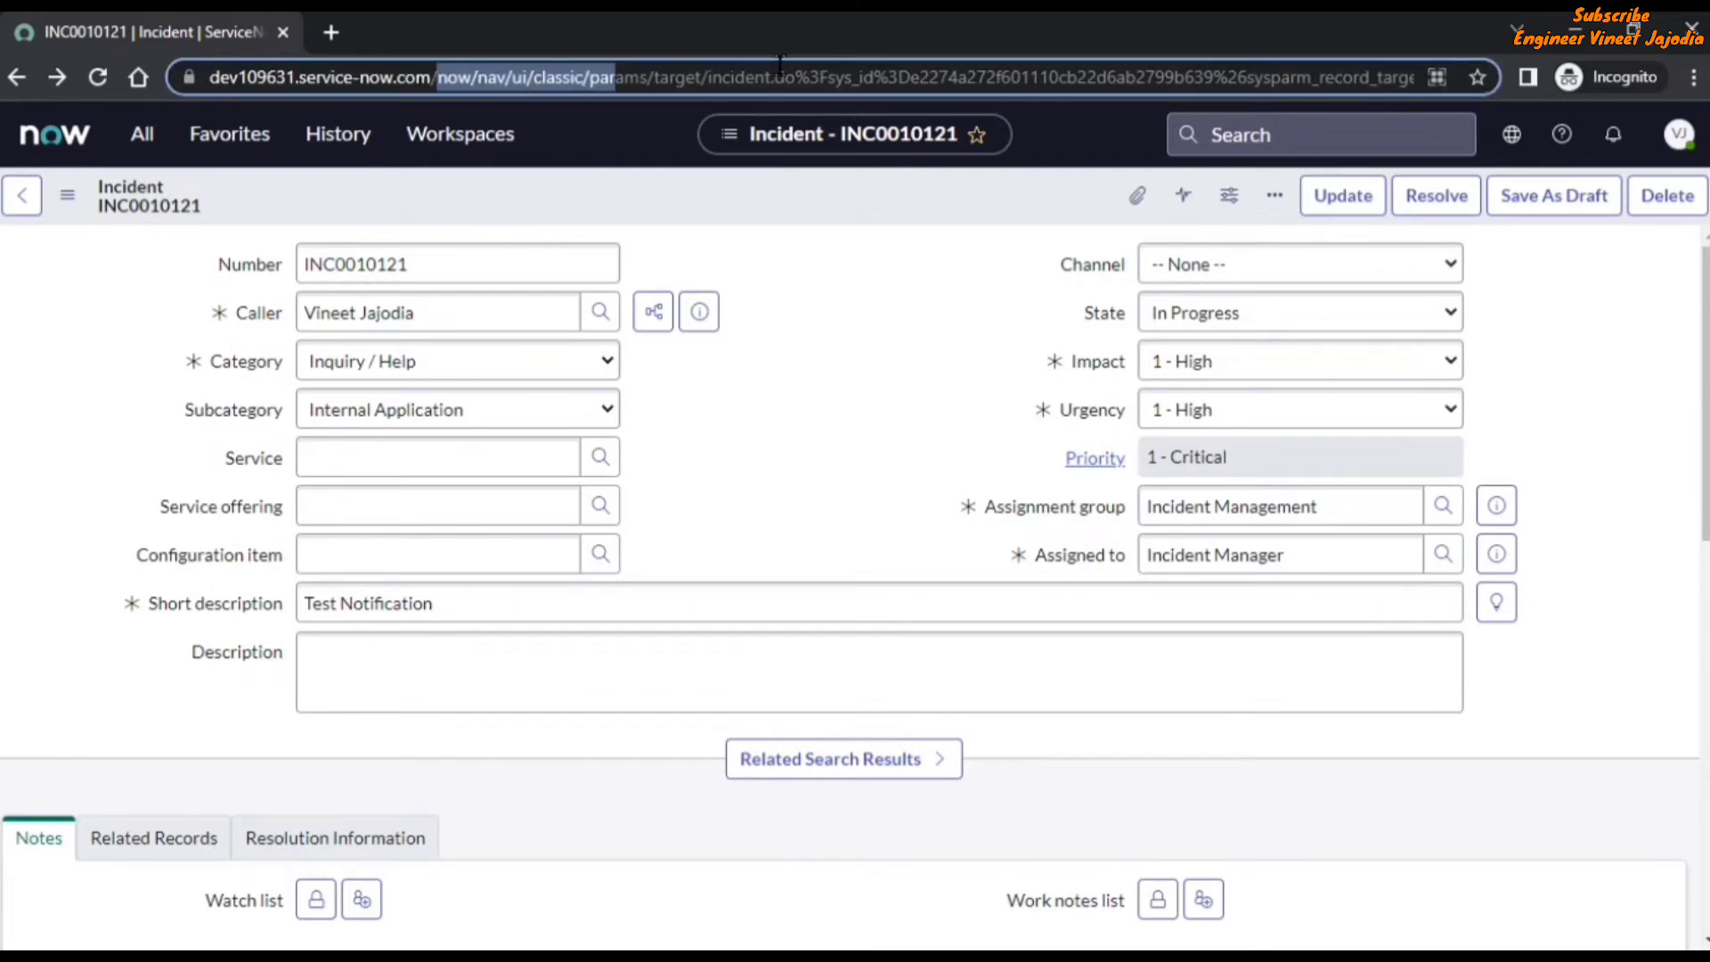
left_click_drag(779, 65, 1484, 77)
key("BackSpace")
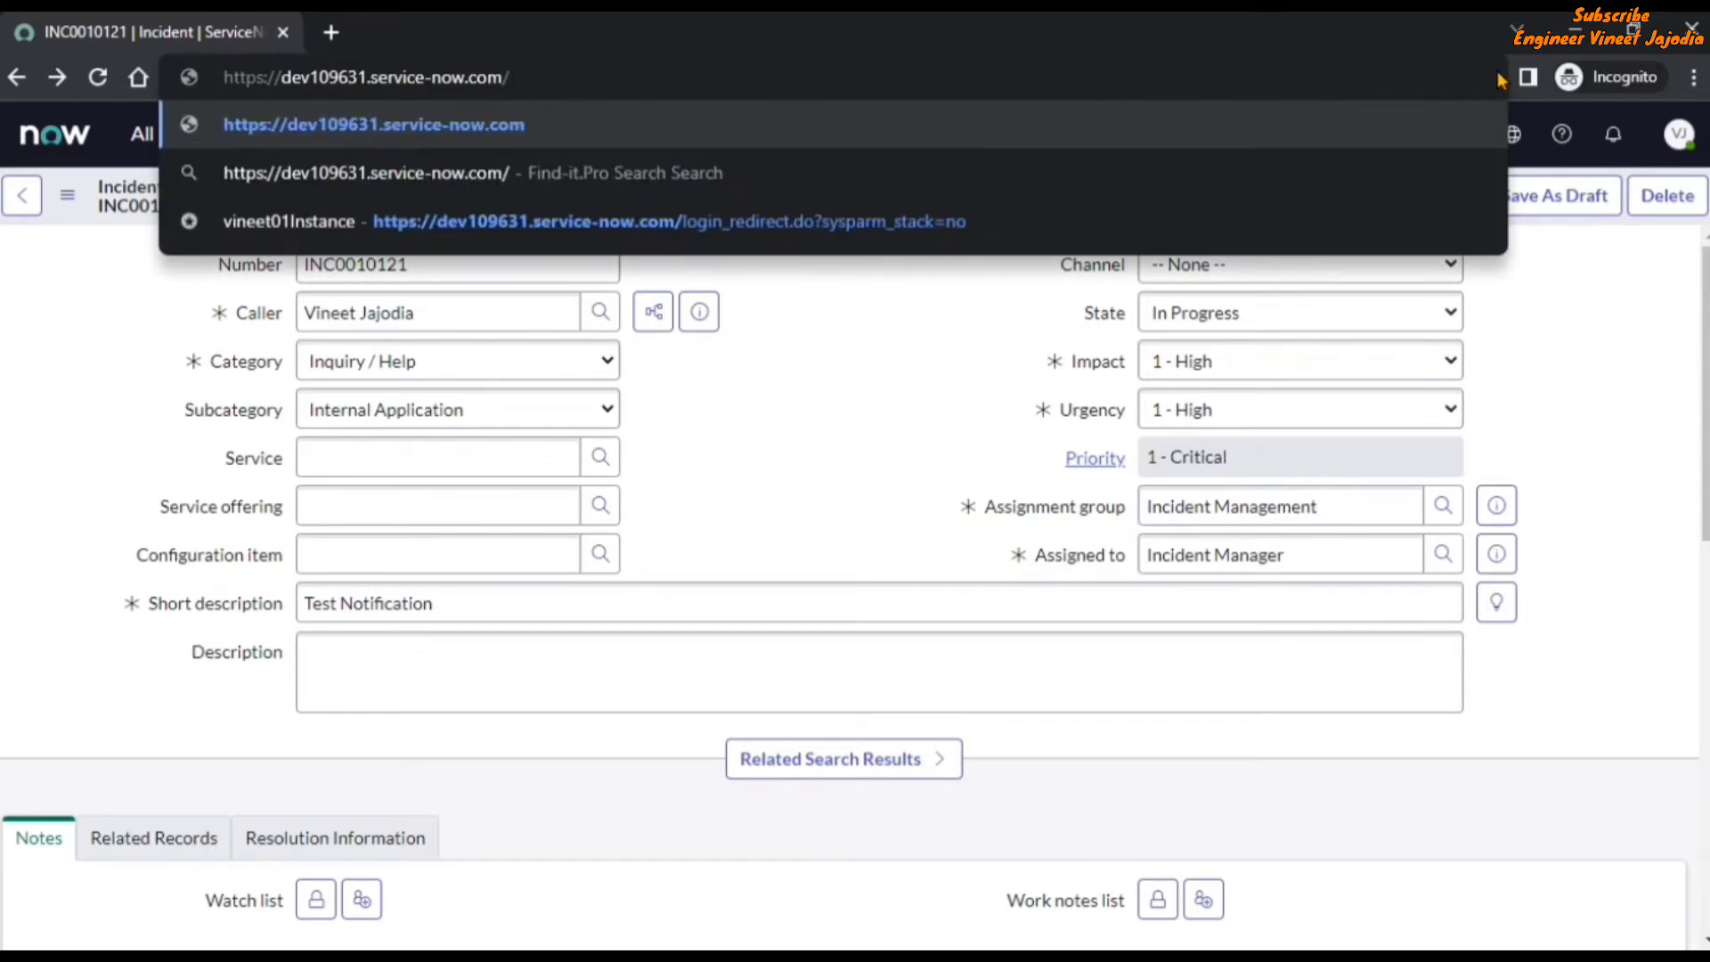
type("sys_user")
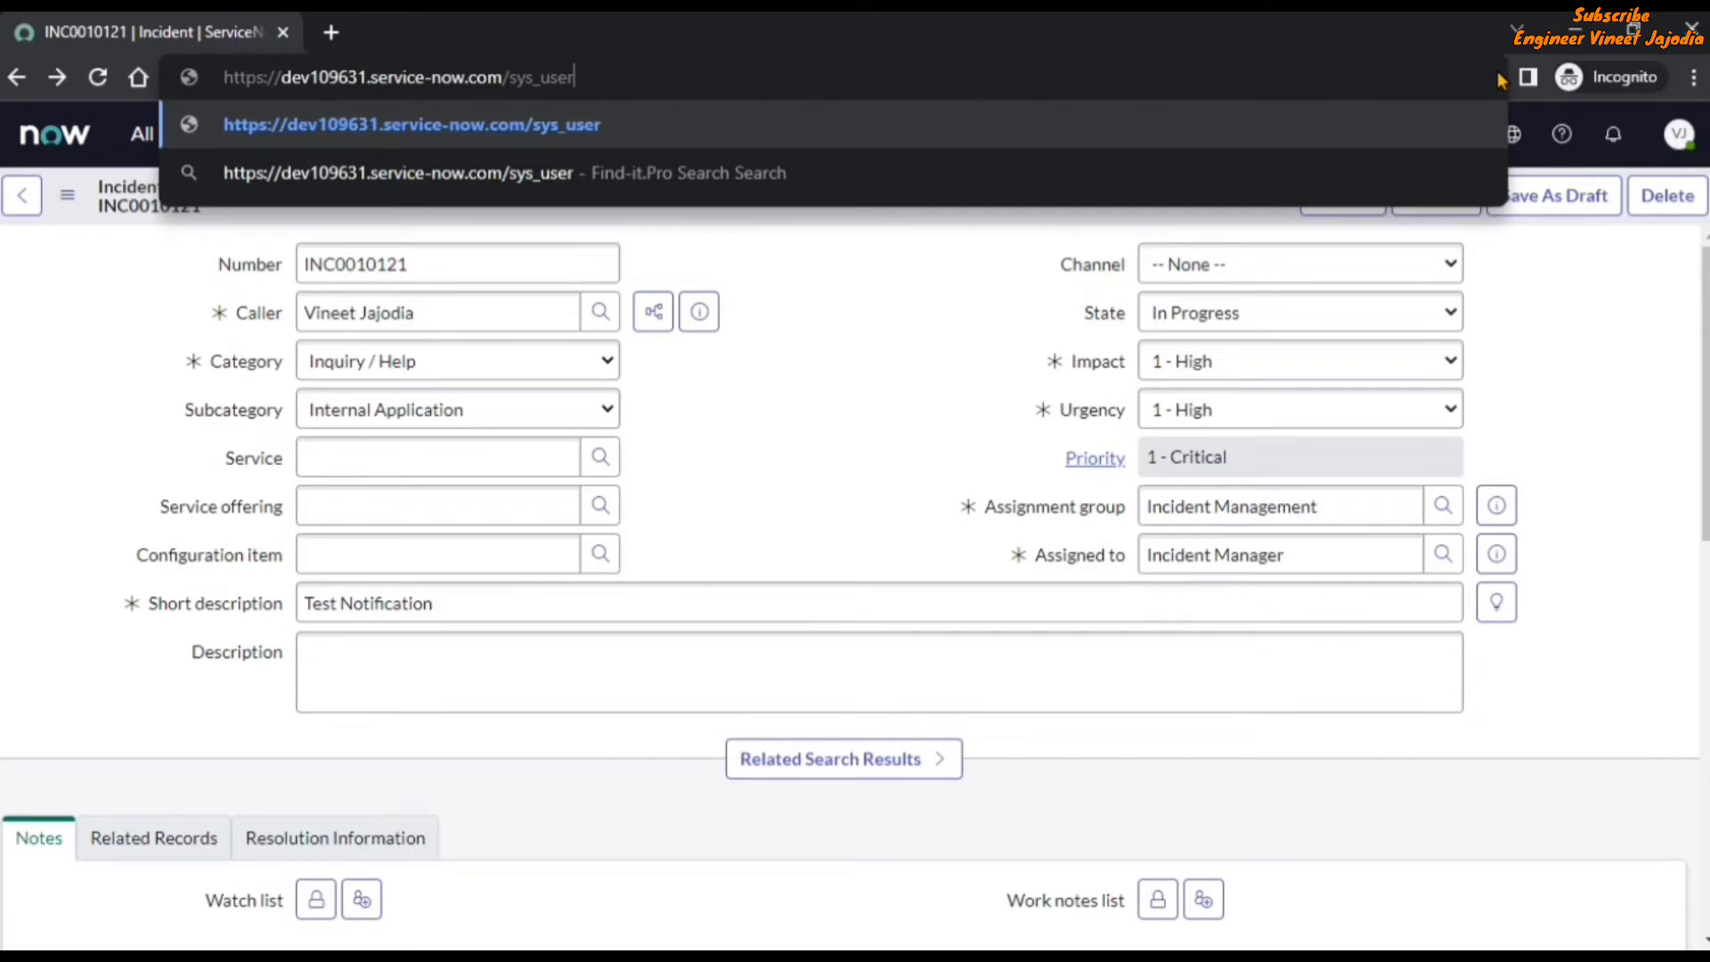
type(".do?")
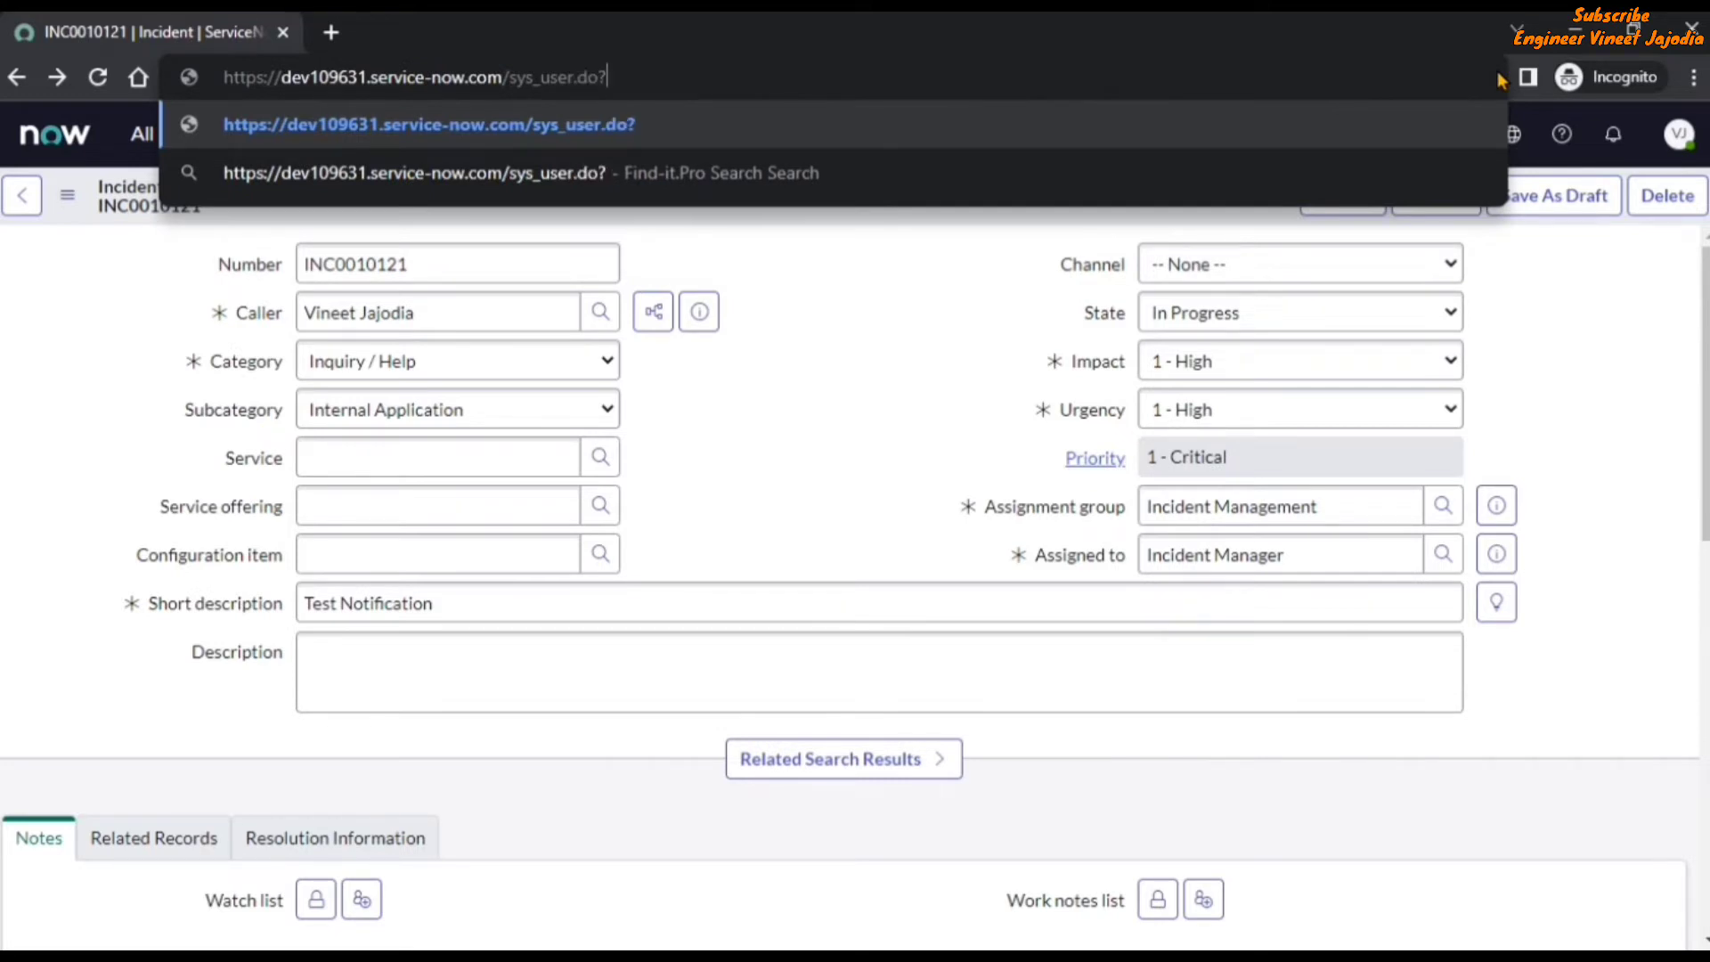
type("syspa")
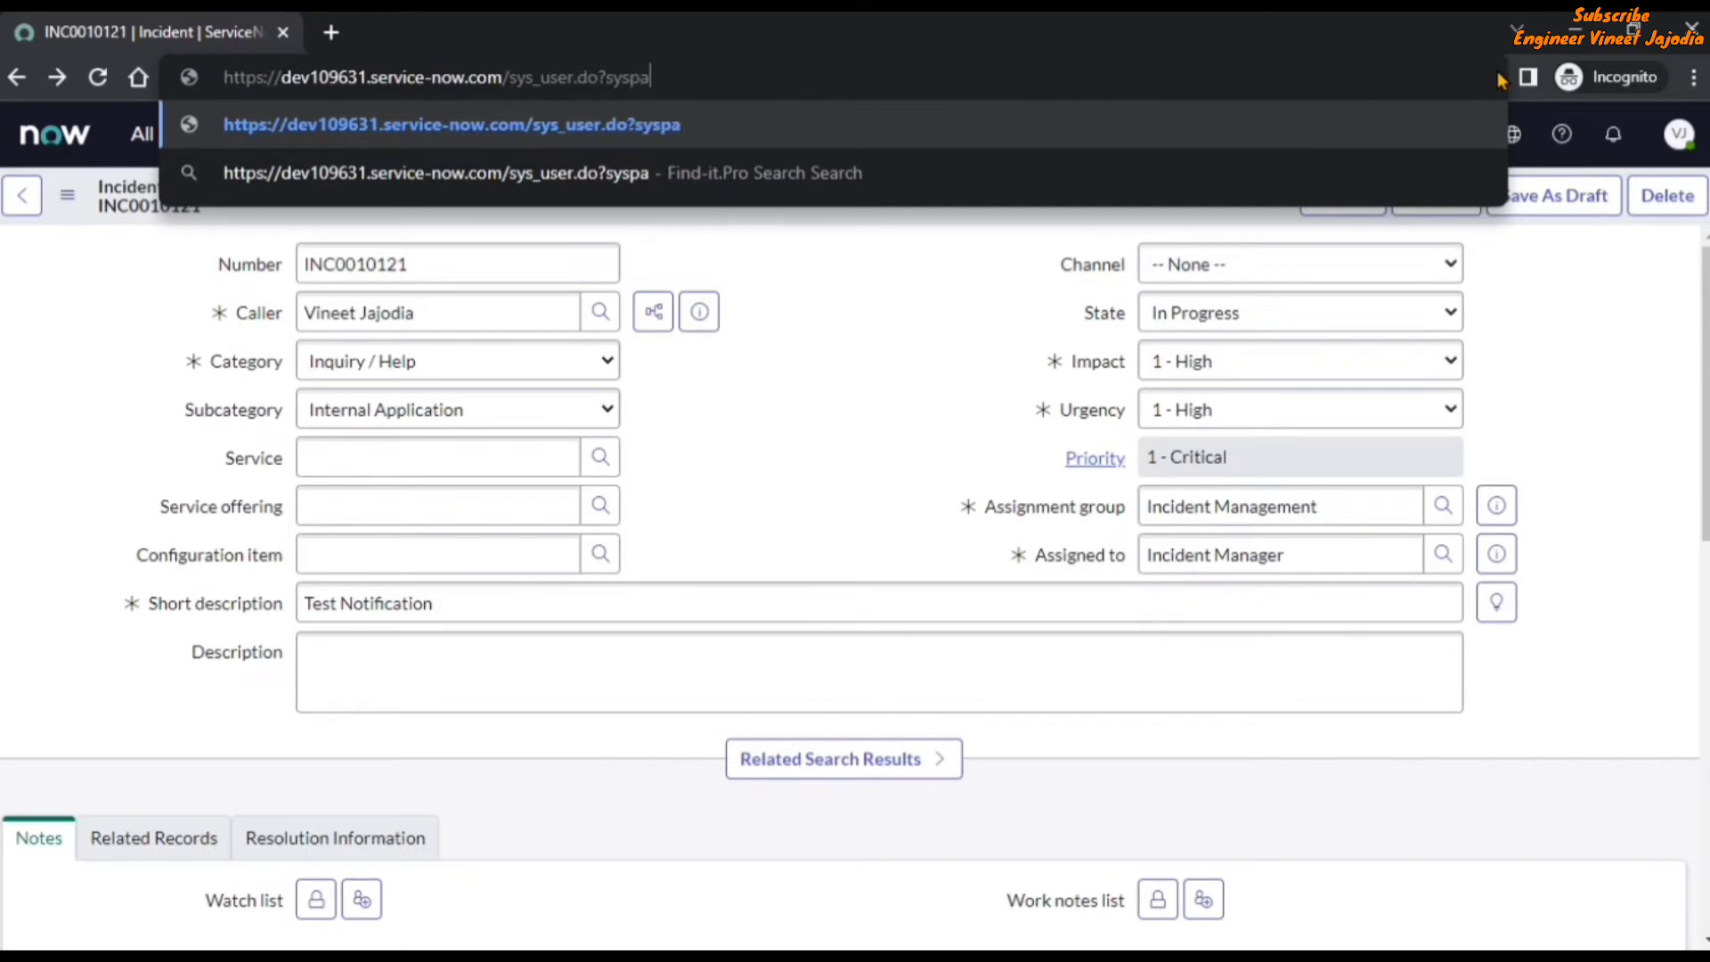
type("rm_view=")
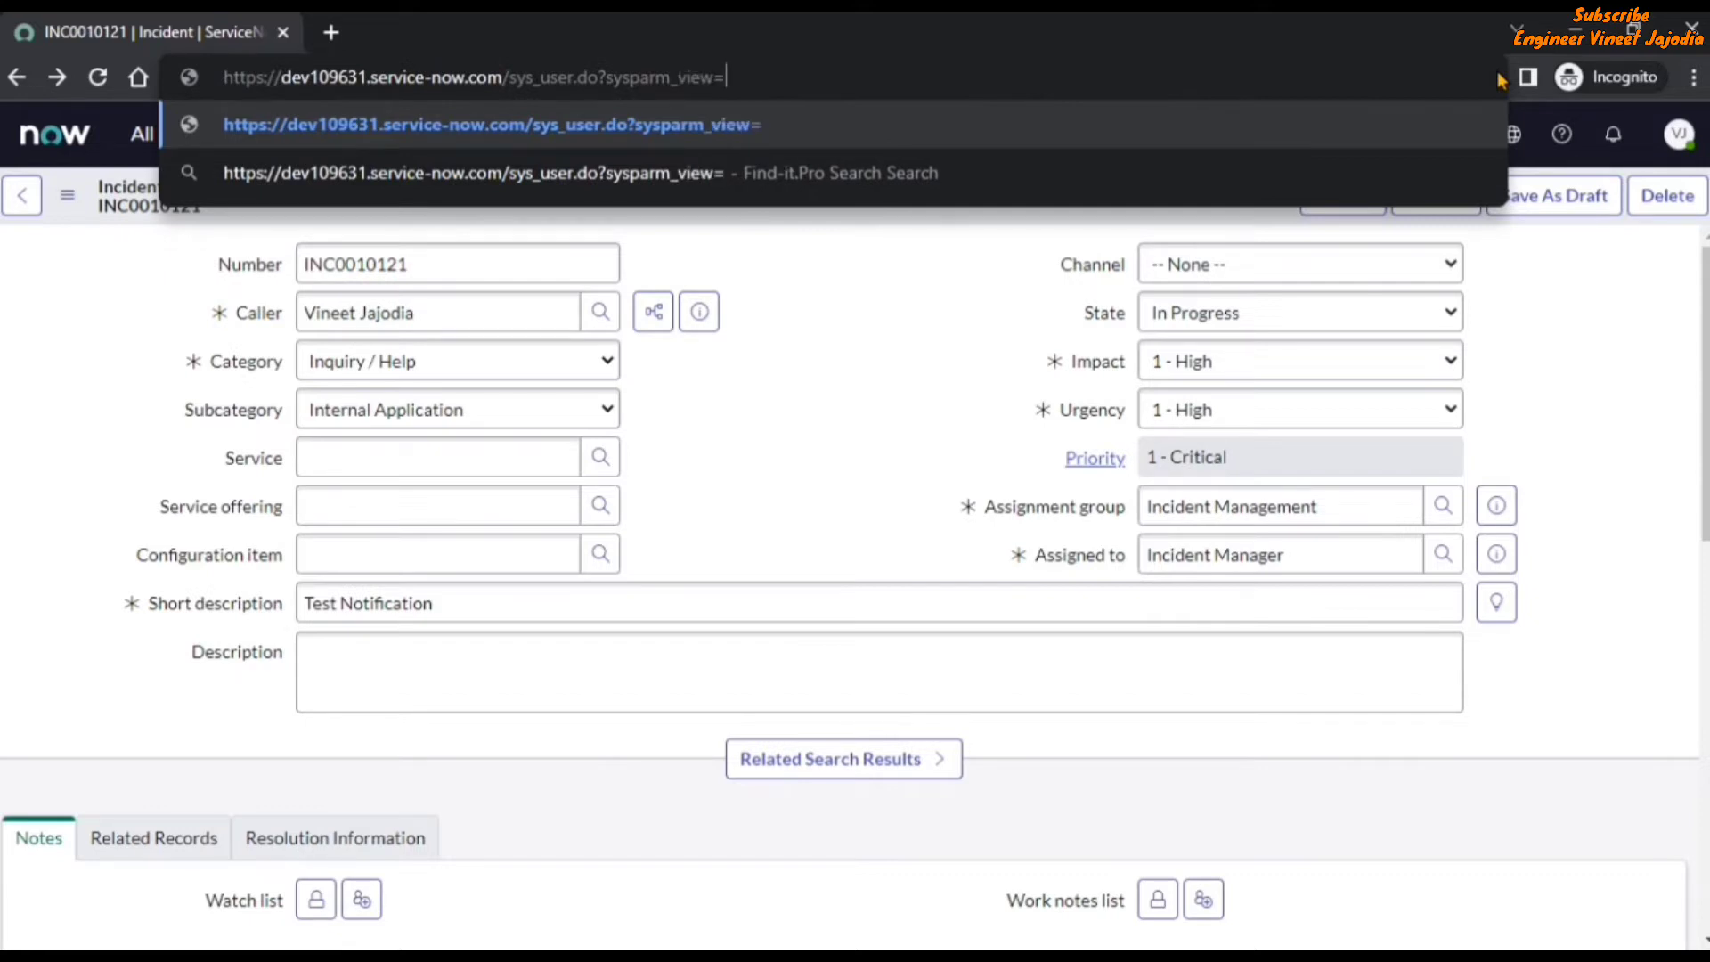
type("sys")
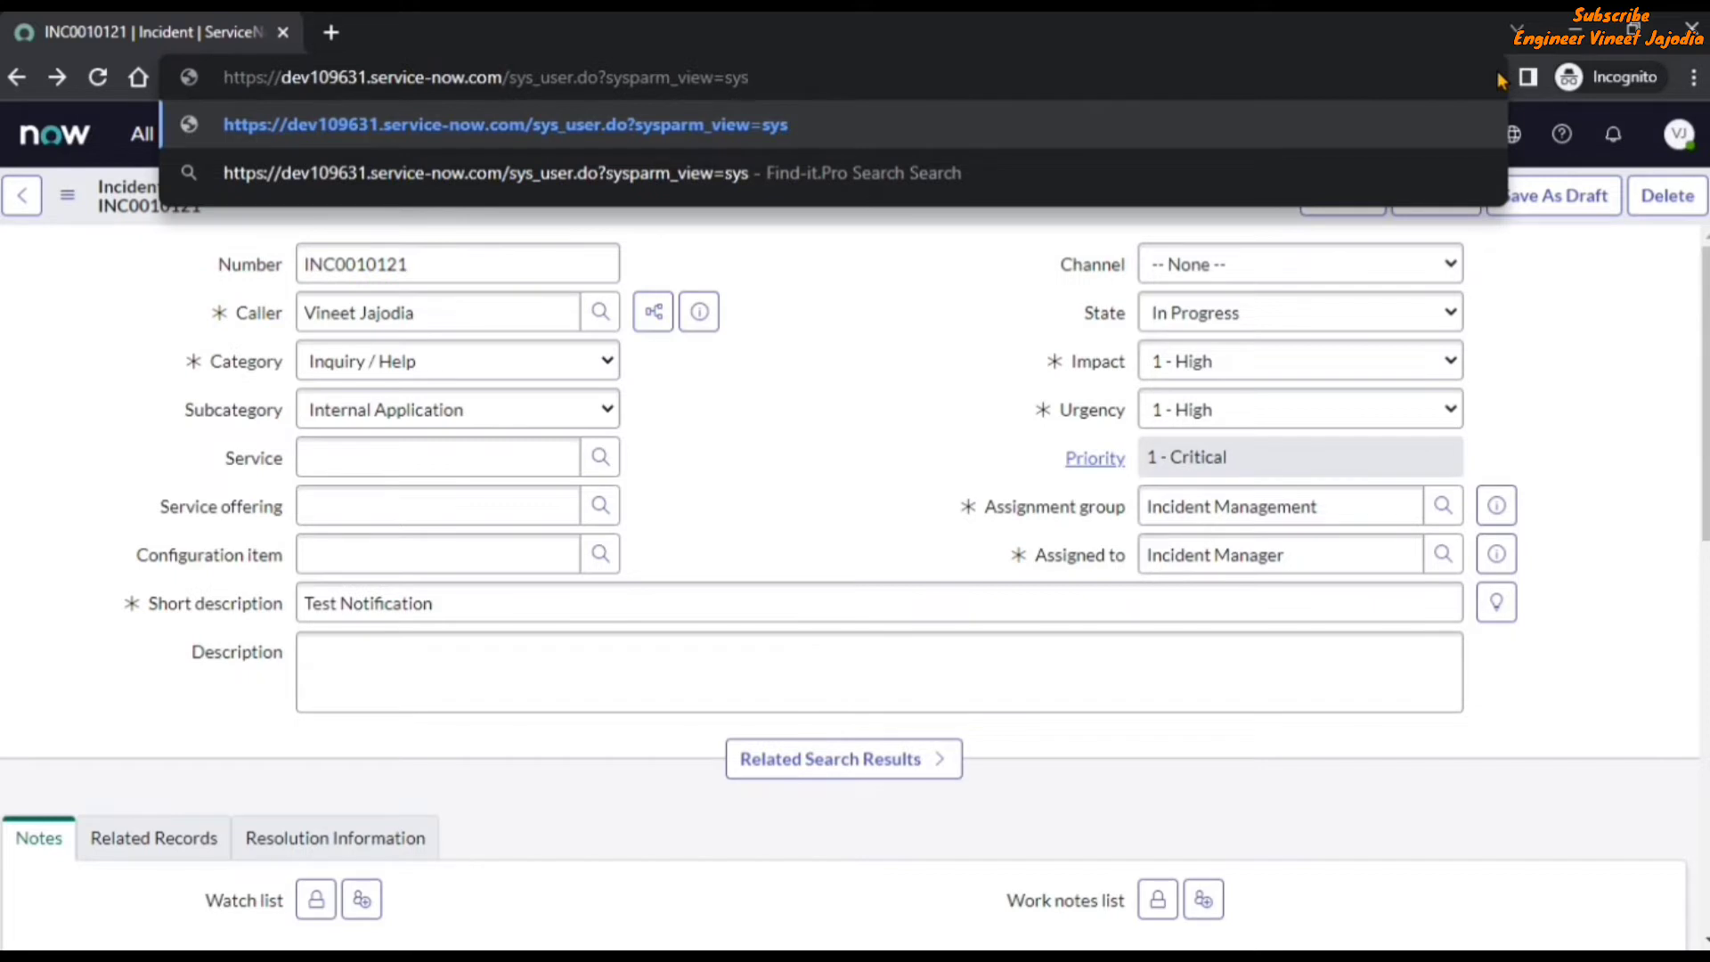
type("_")
type("popup")
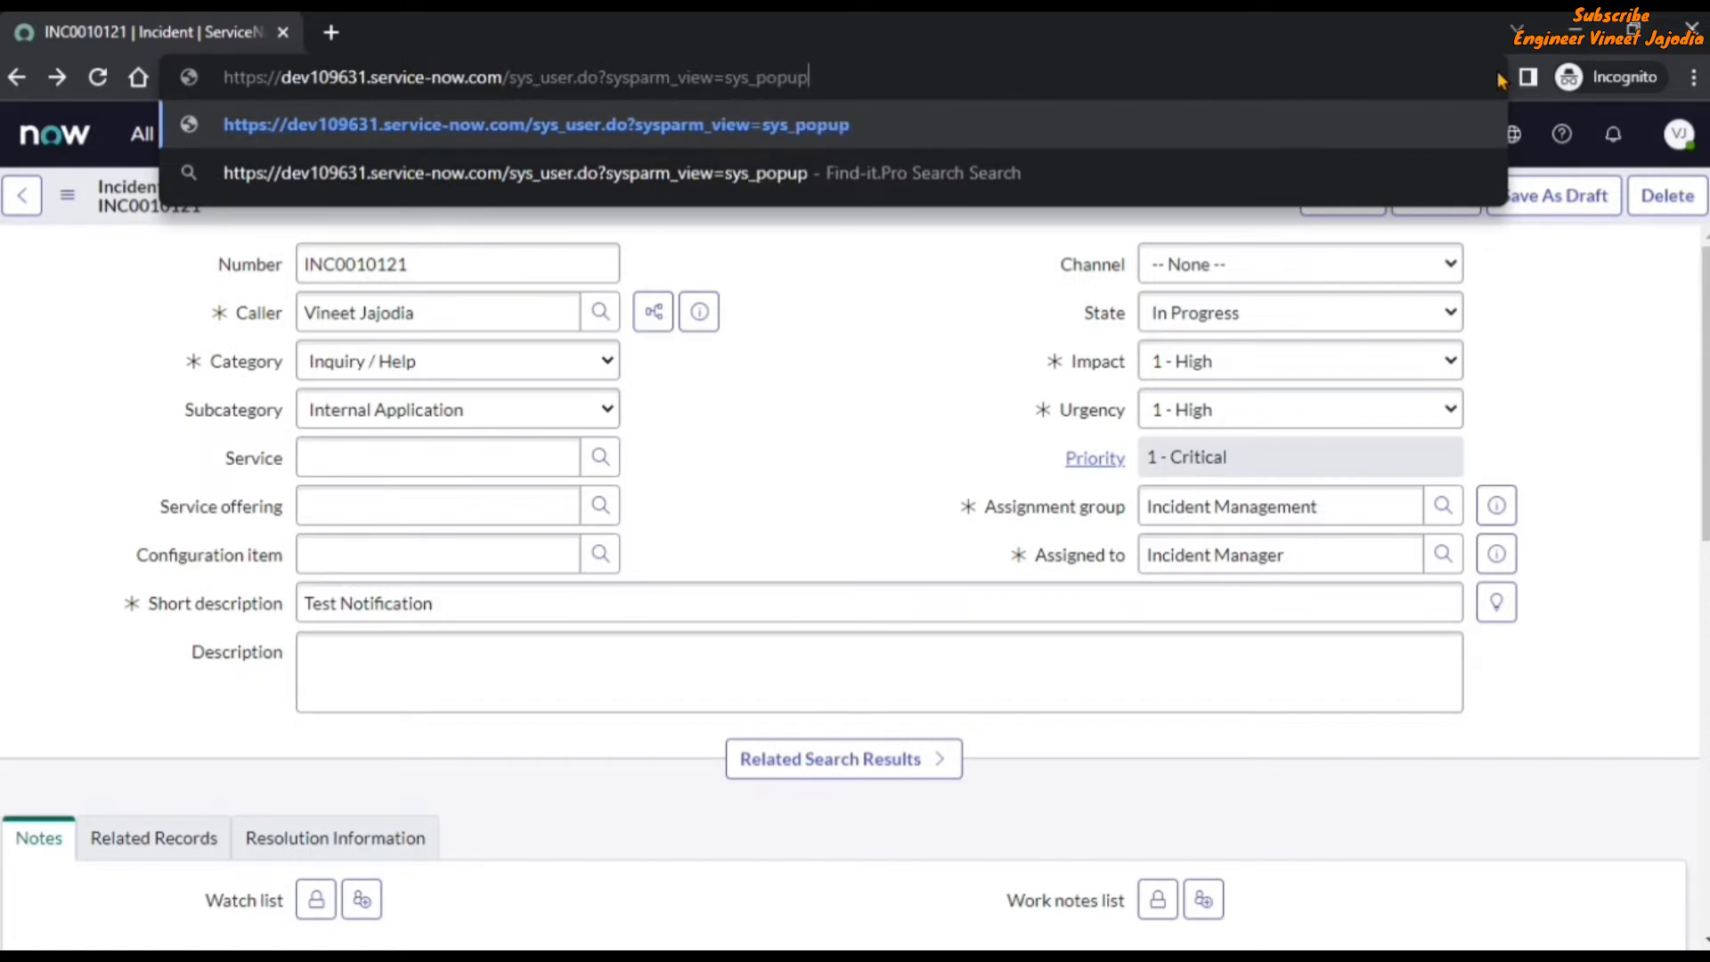
key("Return")
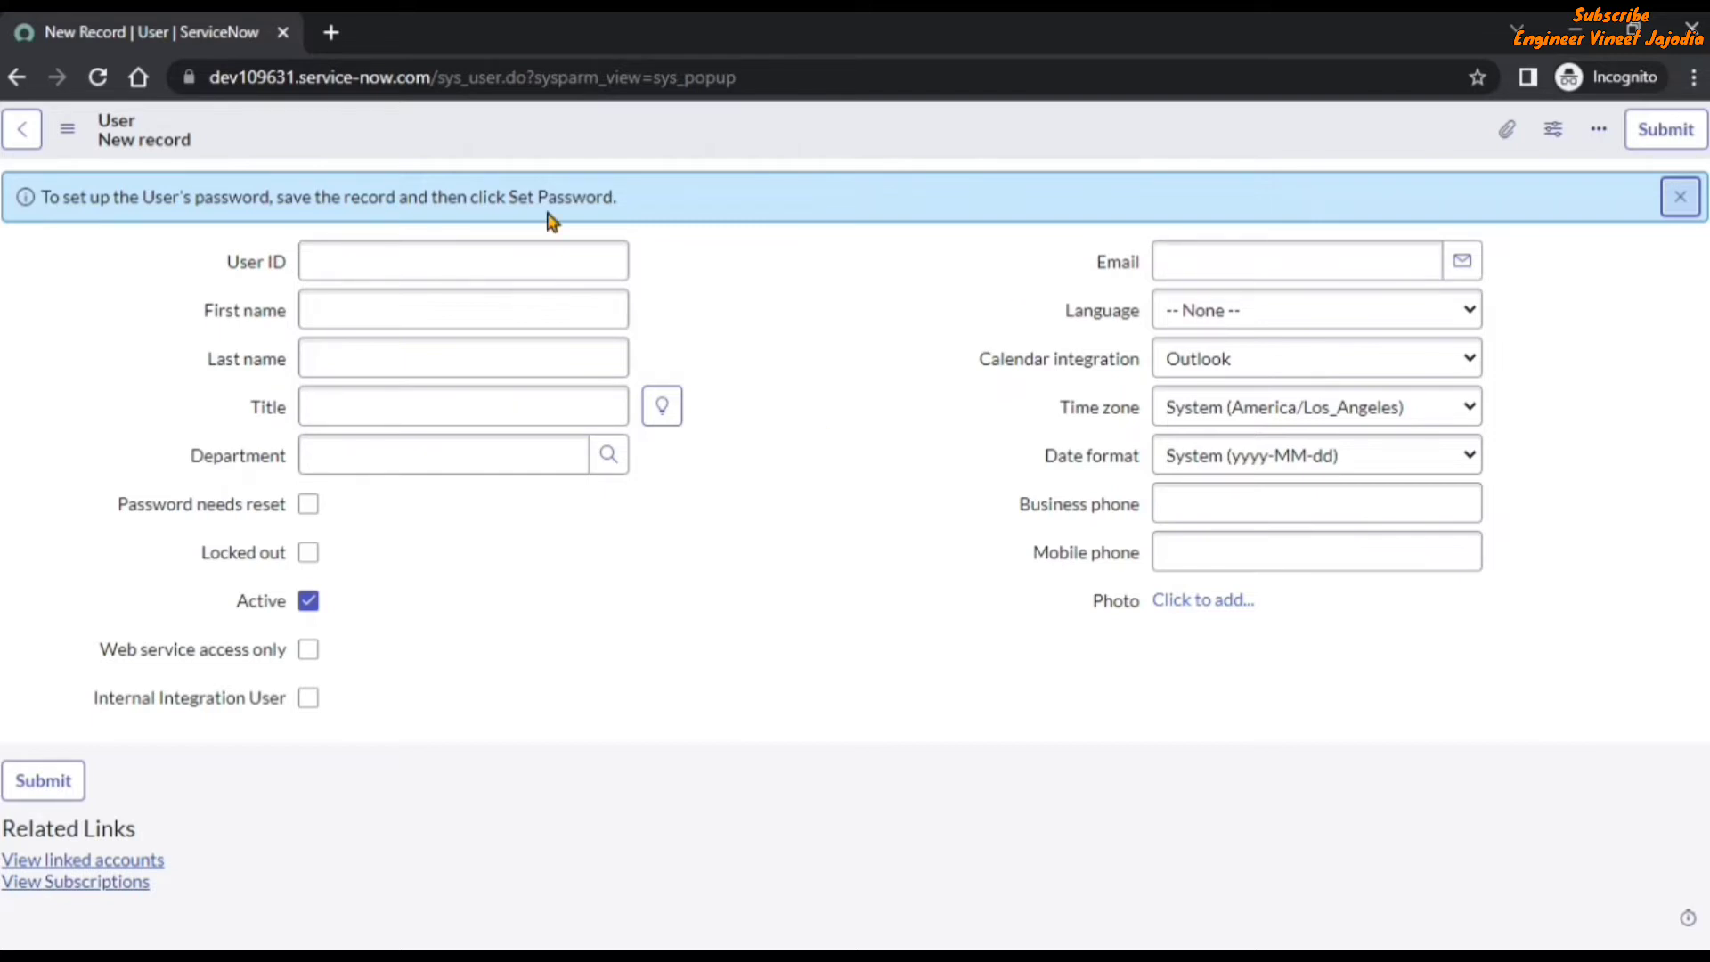
Open the caller's full user record from incident INC0010121 and check which form views are available for it.
left_click(16, 76)
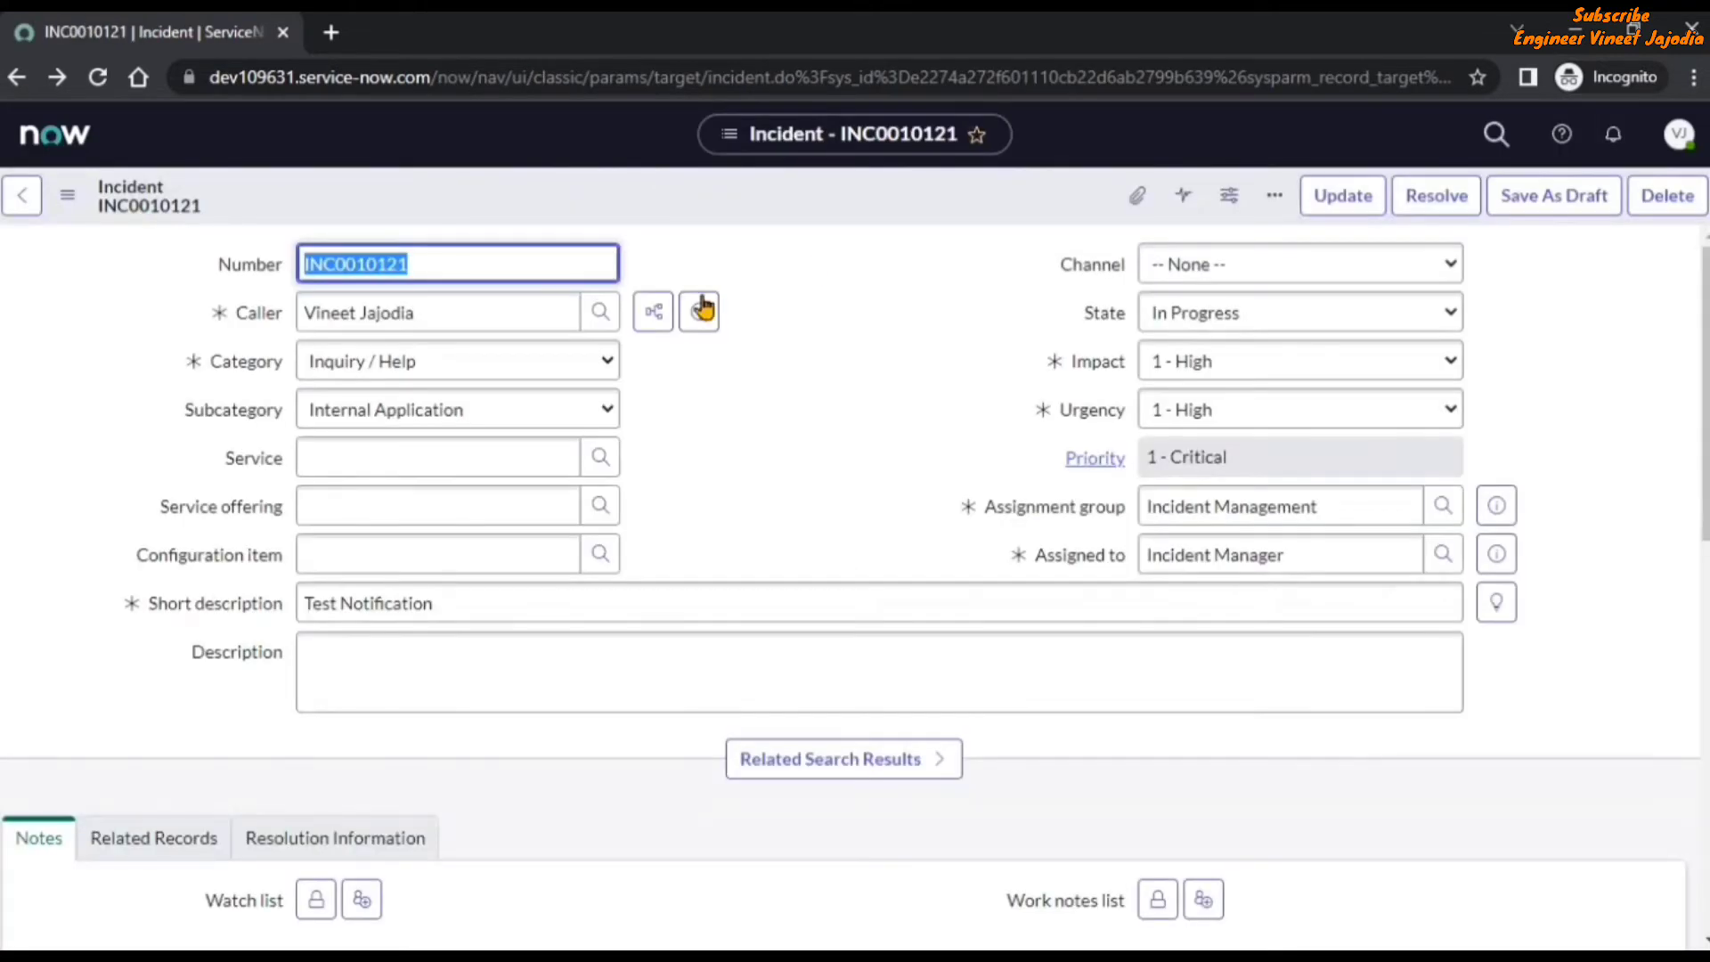
left_click(700, 312)
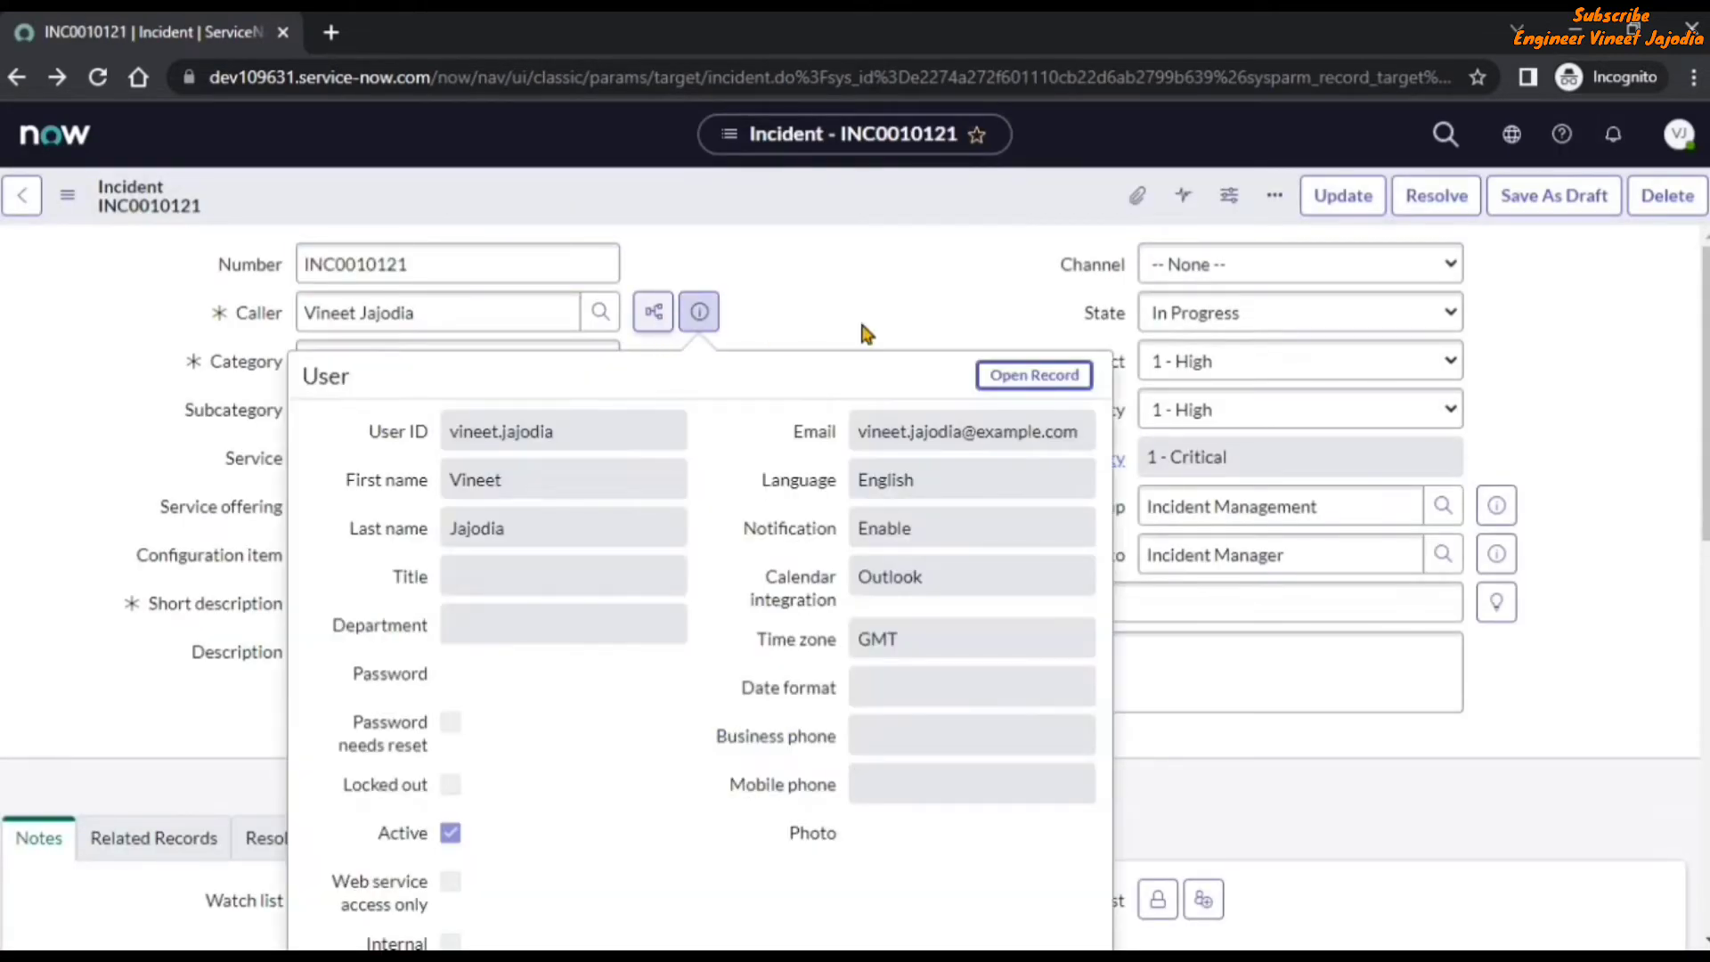
left_click(1032, 375)
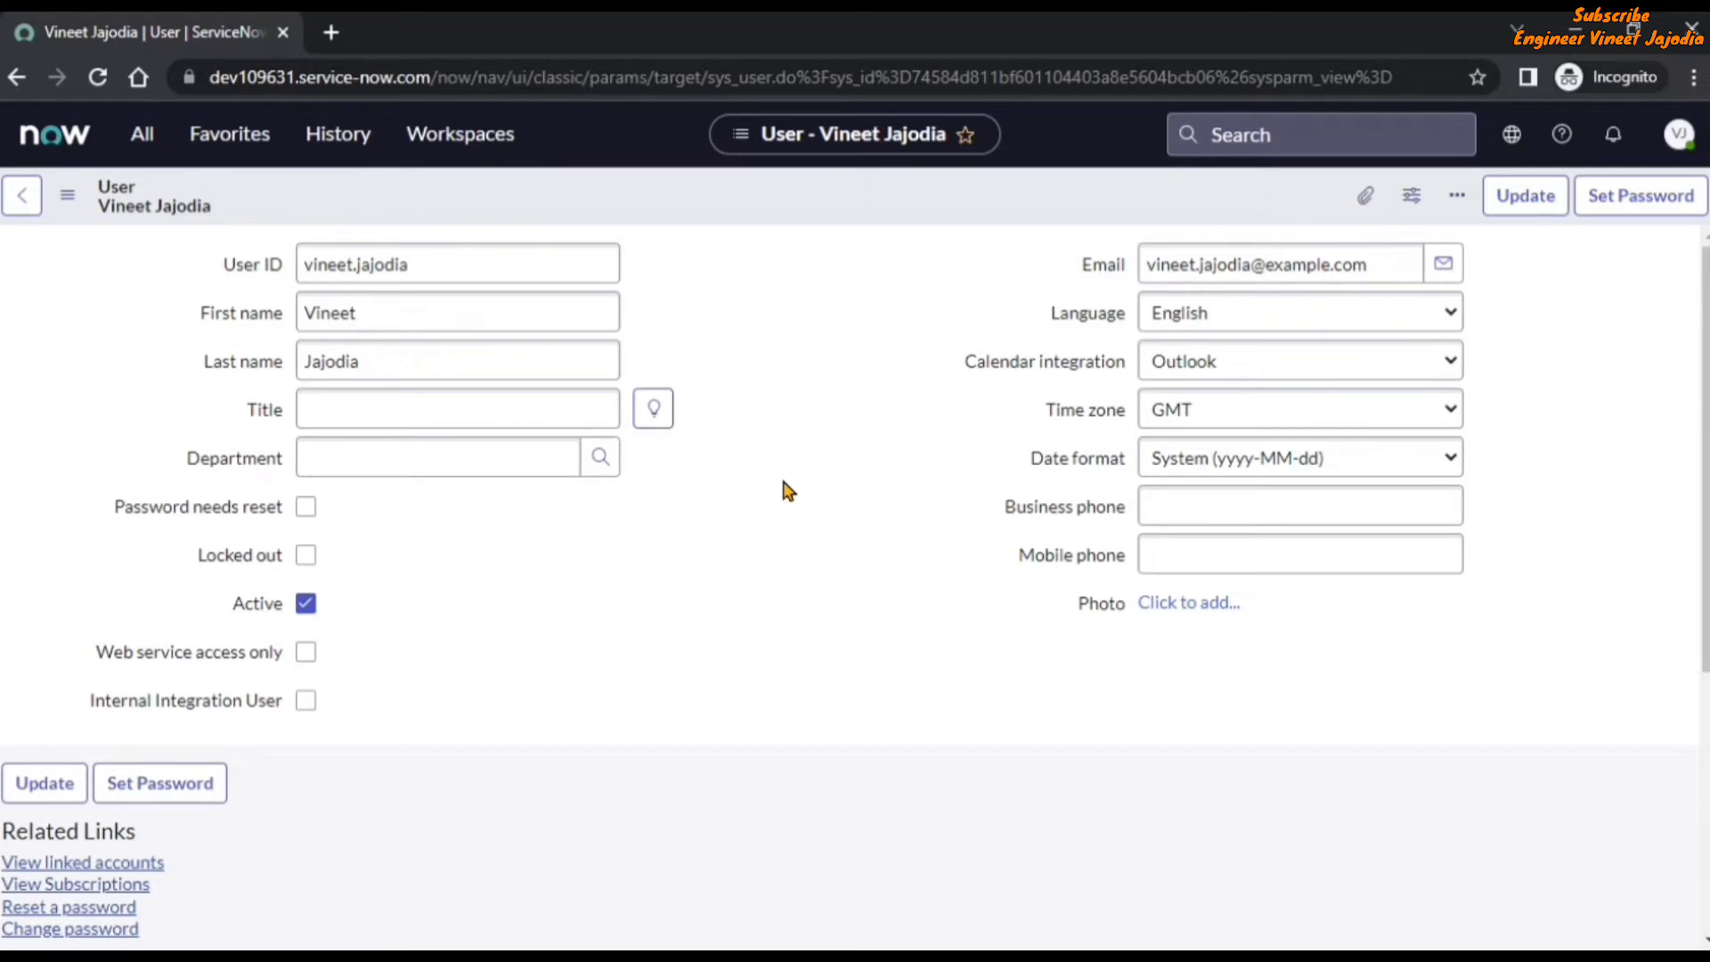
left_click(67, 196)
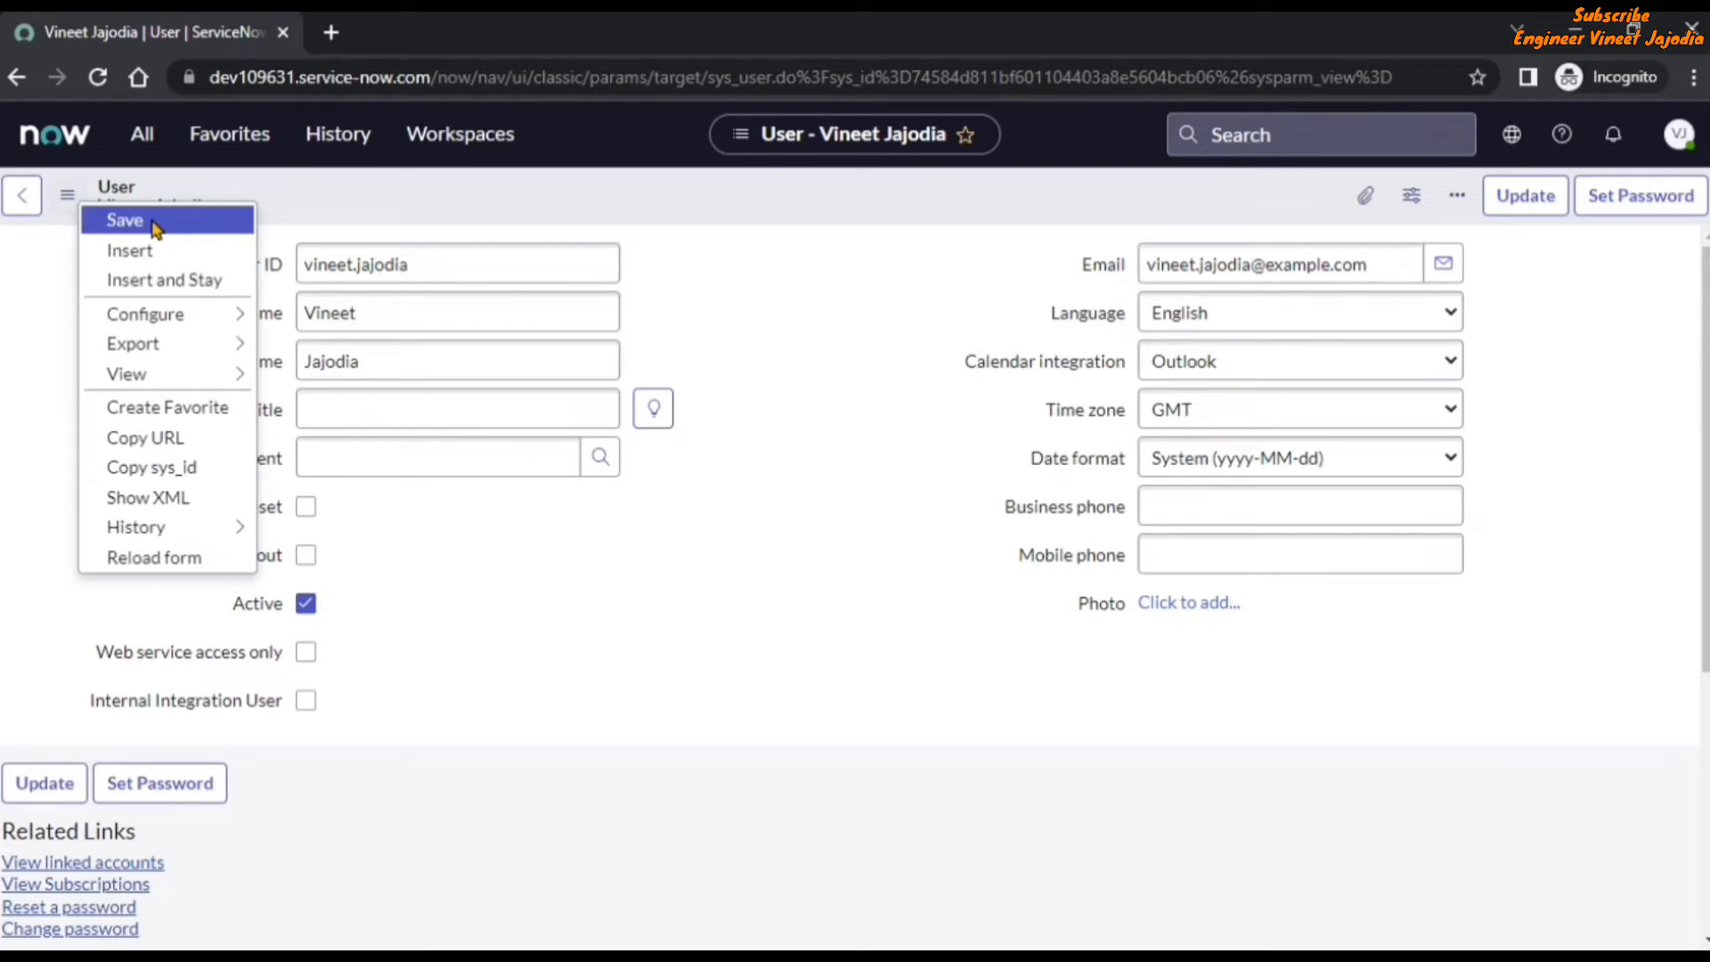
mouse_move(180, 384)
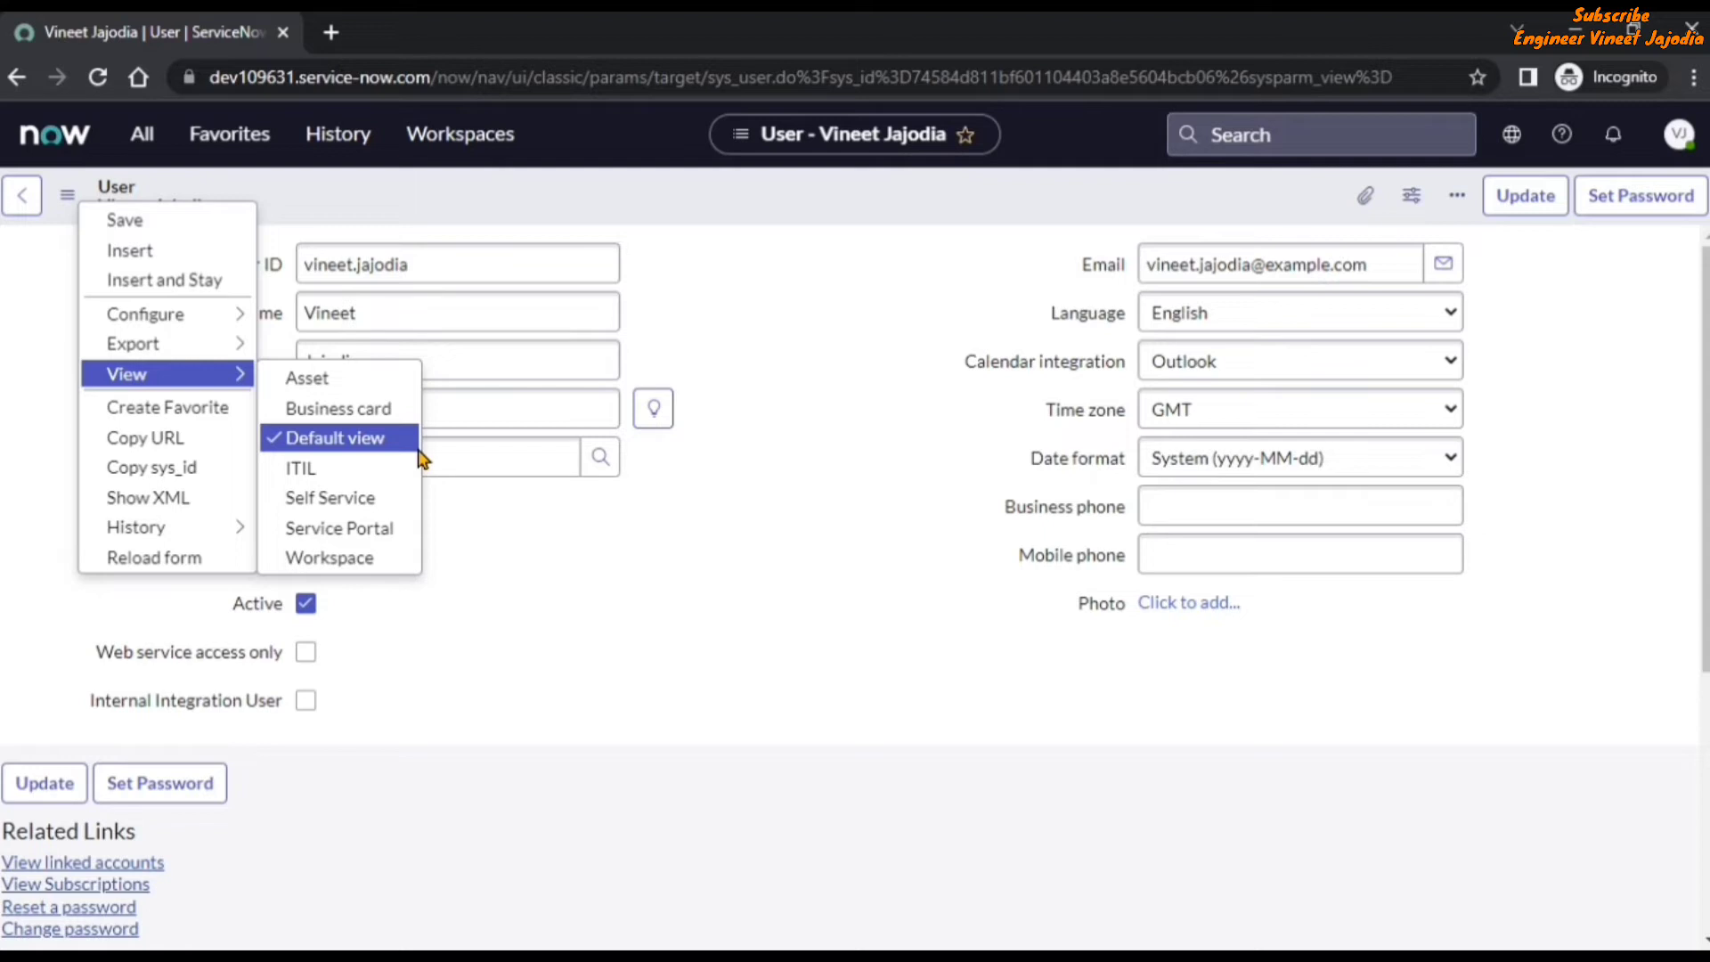
left_click(795, 485)
Return to incident INC0010121 and review all the fields in the caller's record preview.
key("alt+Left")
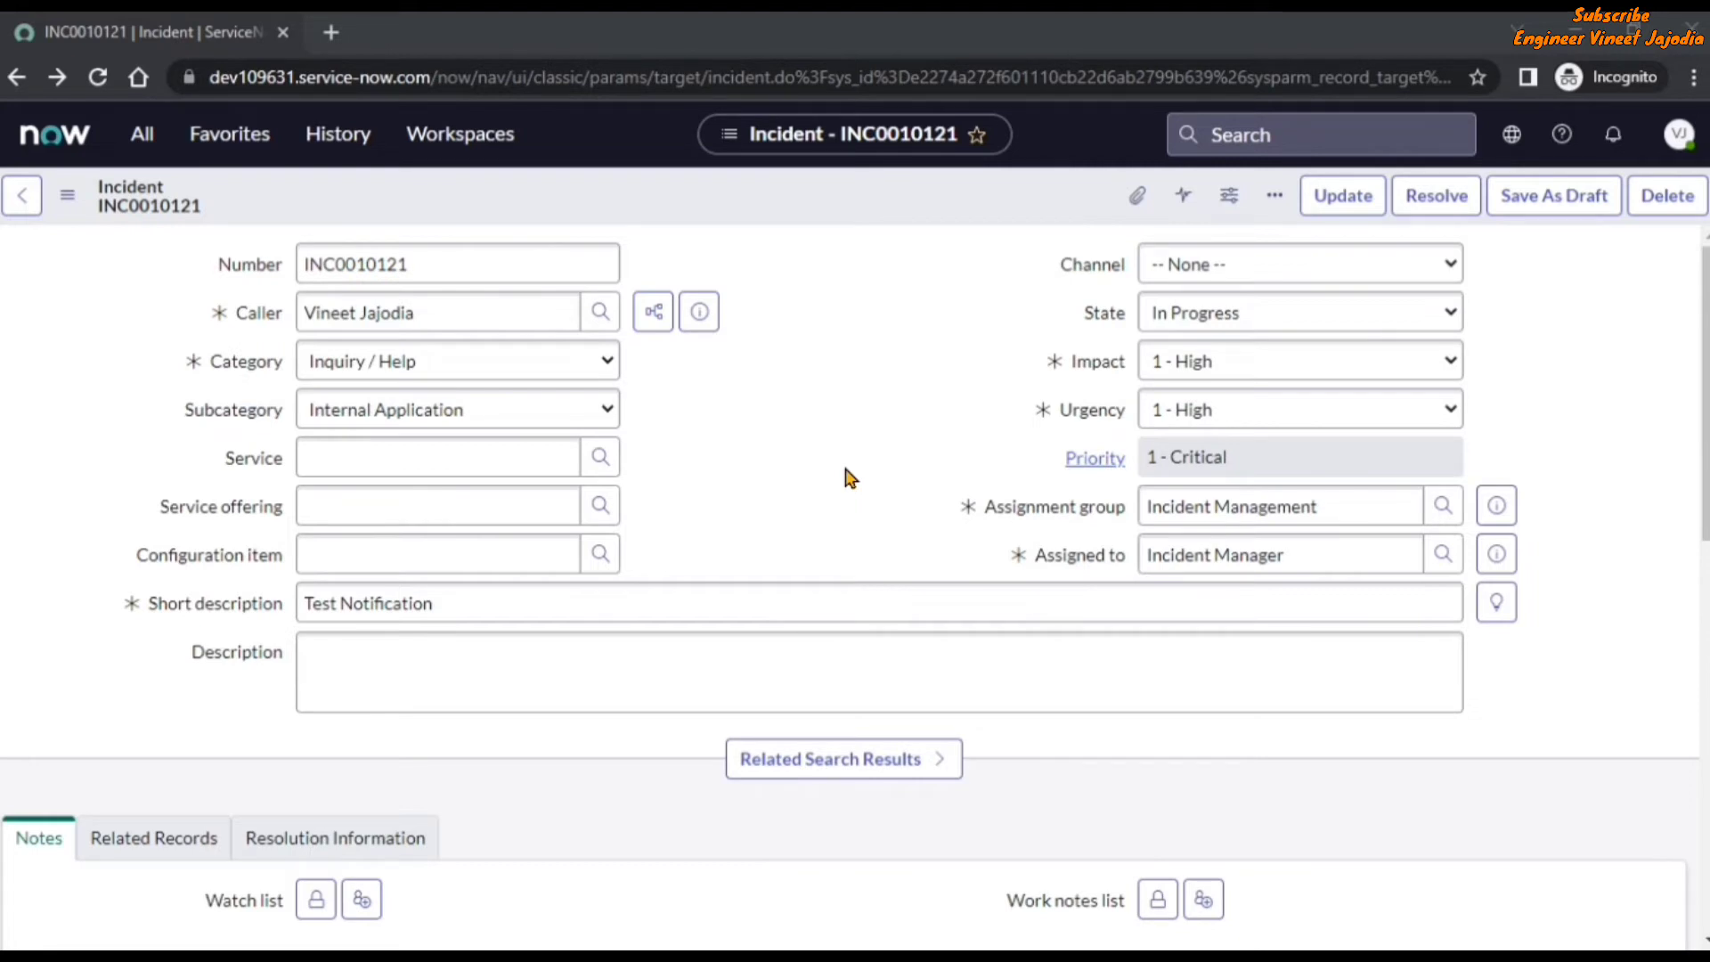
left_click(699, 314)
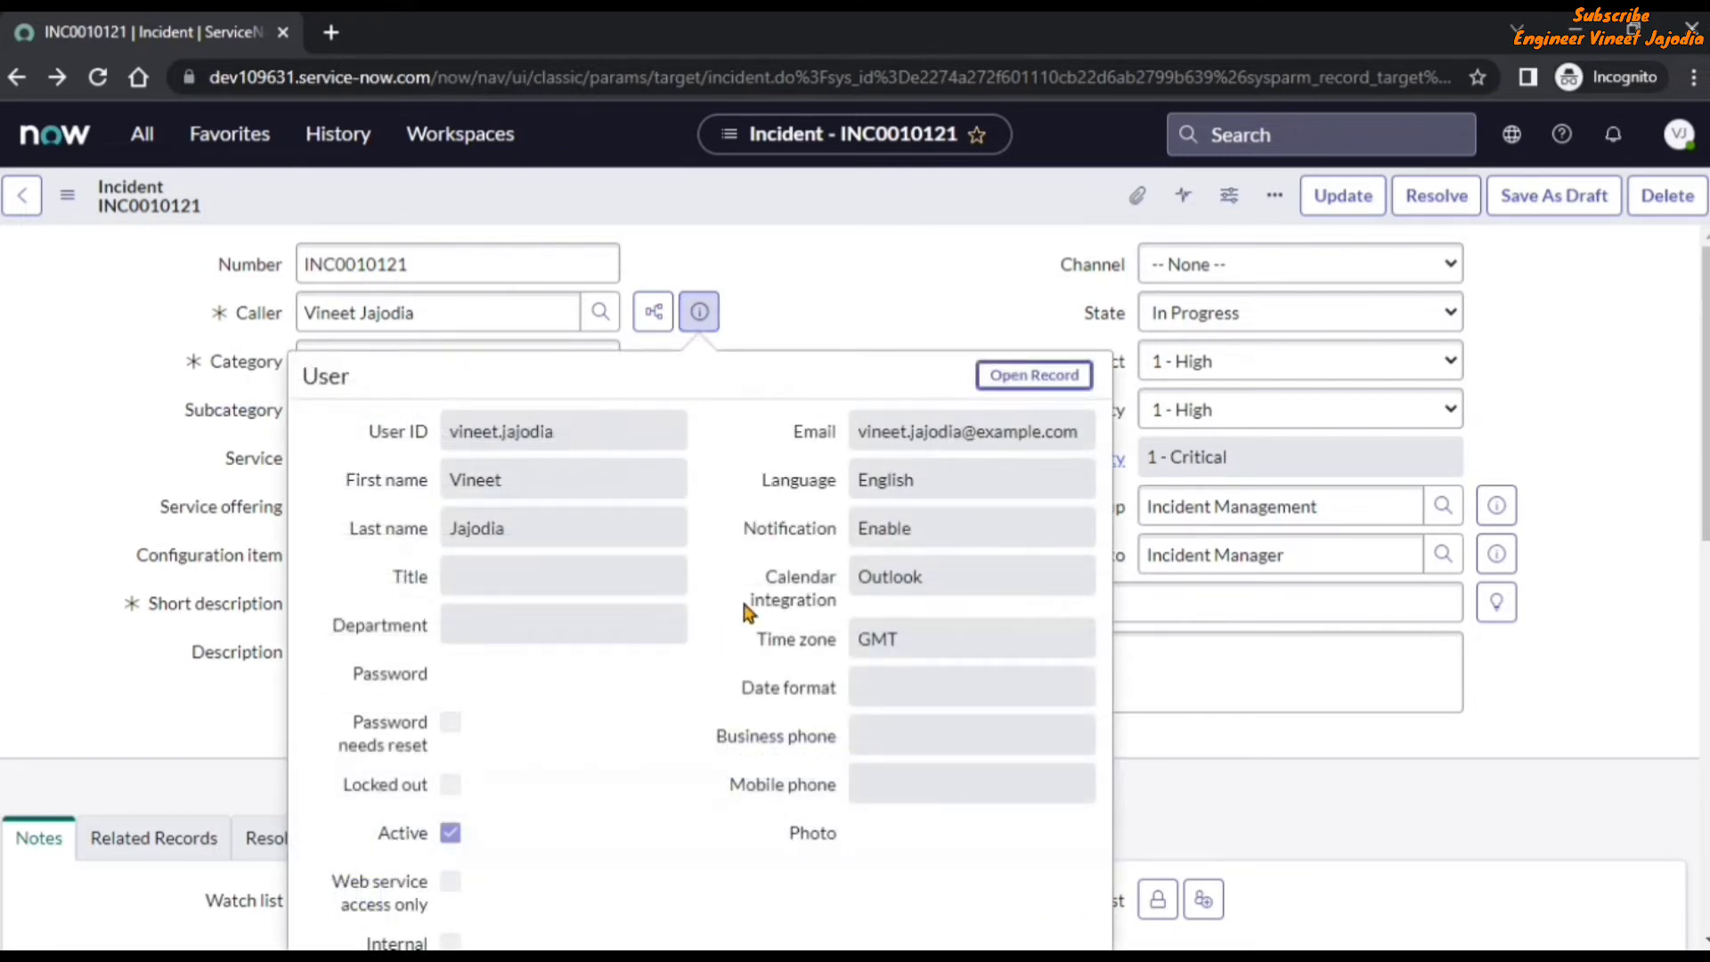
scroll(748, 580, "down", 1)
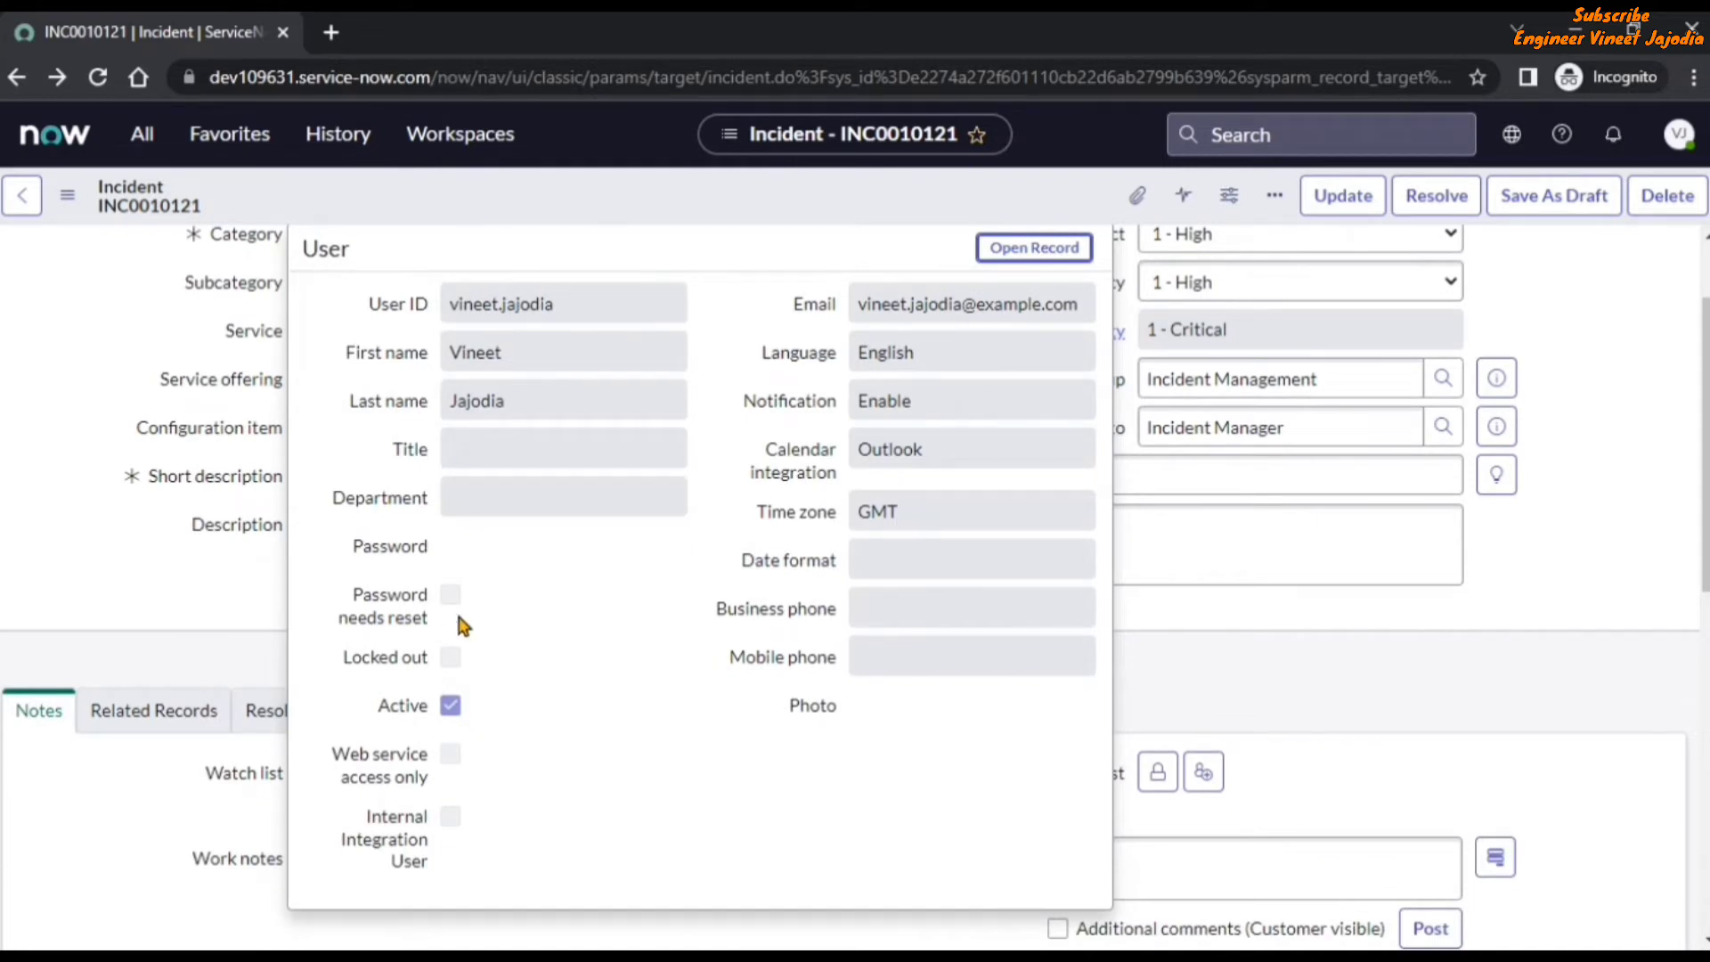
mouse_move(433, 771)
scroll(660, 704, "up", 2)
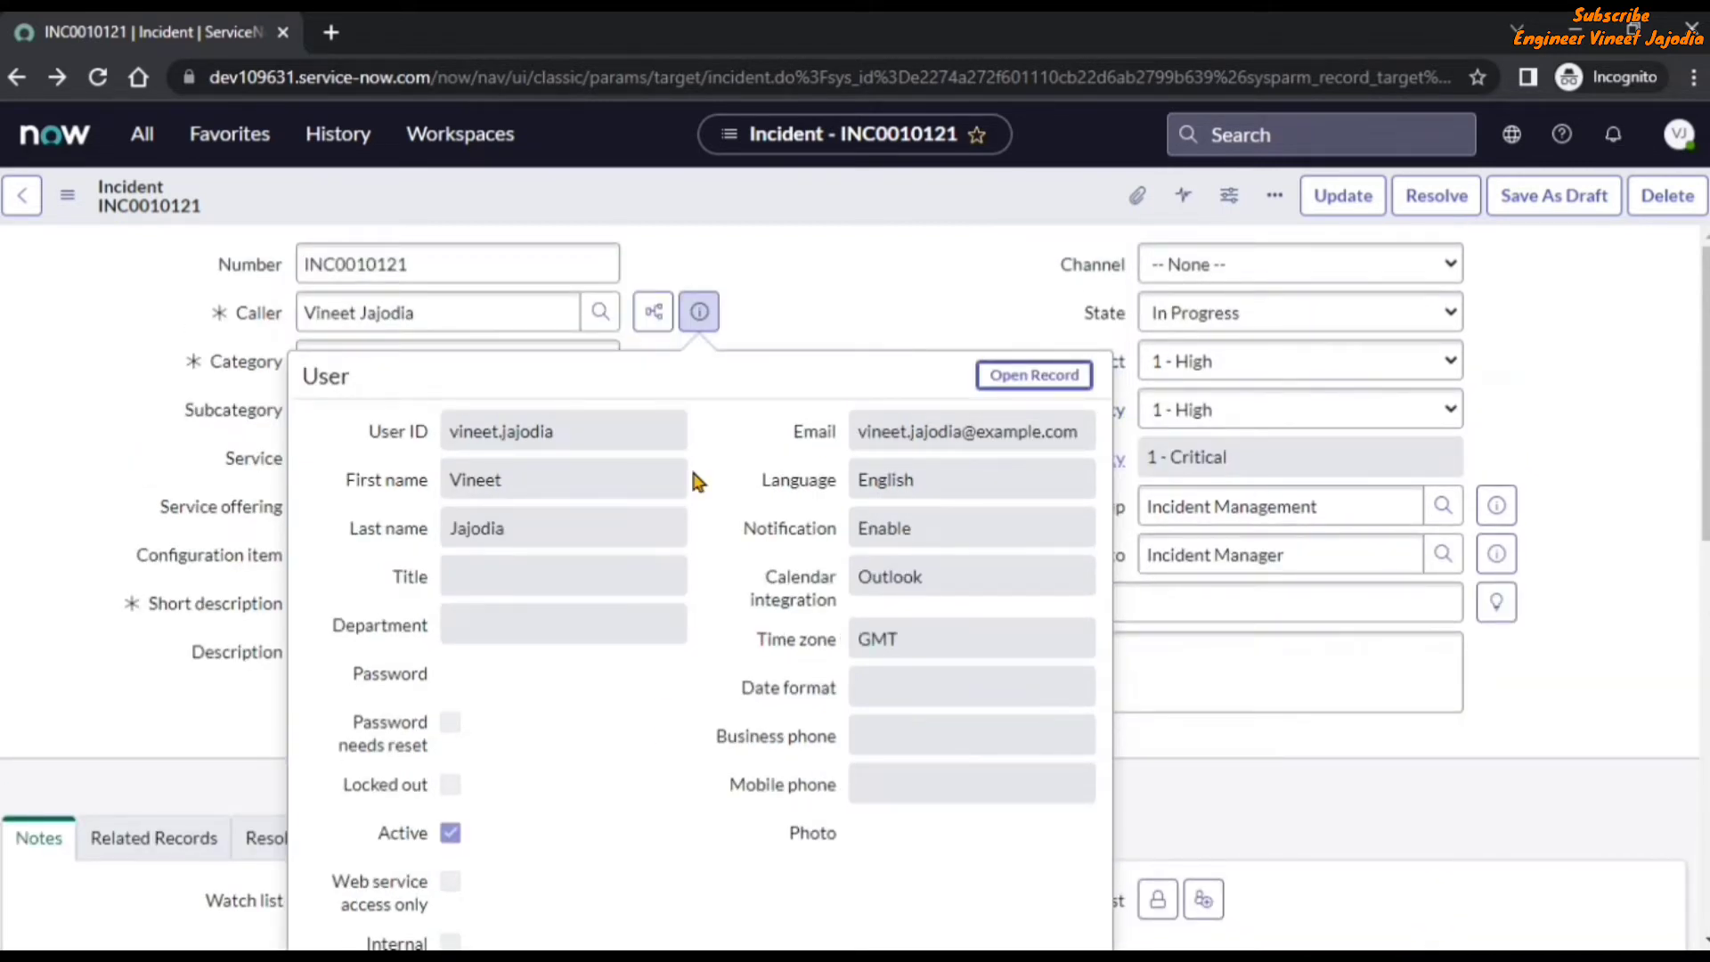
left_click(814, 285)
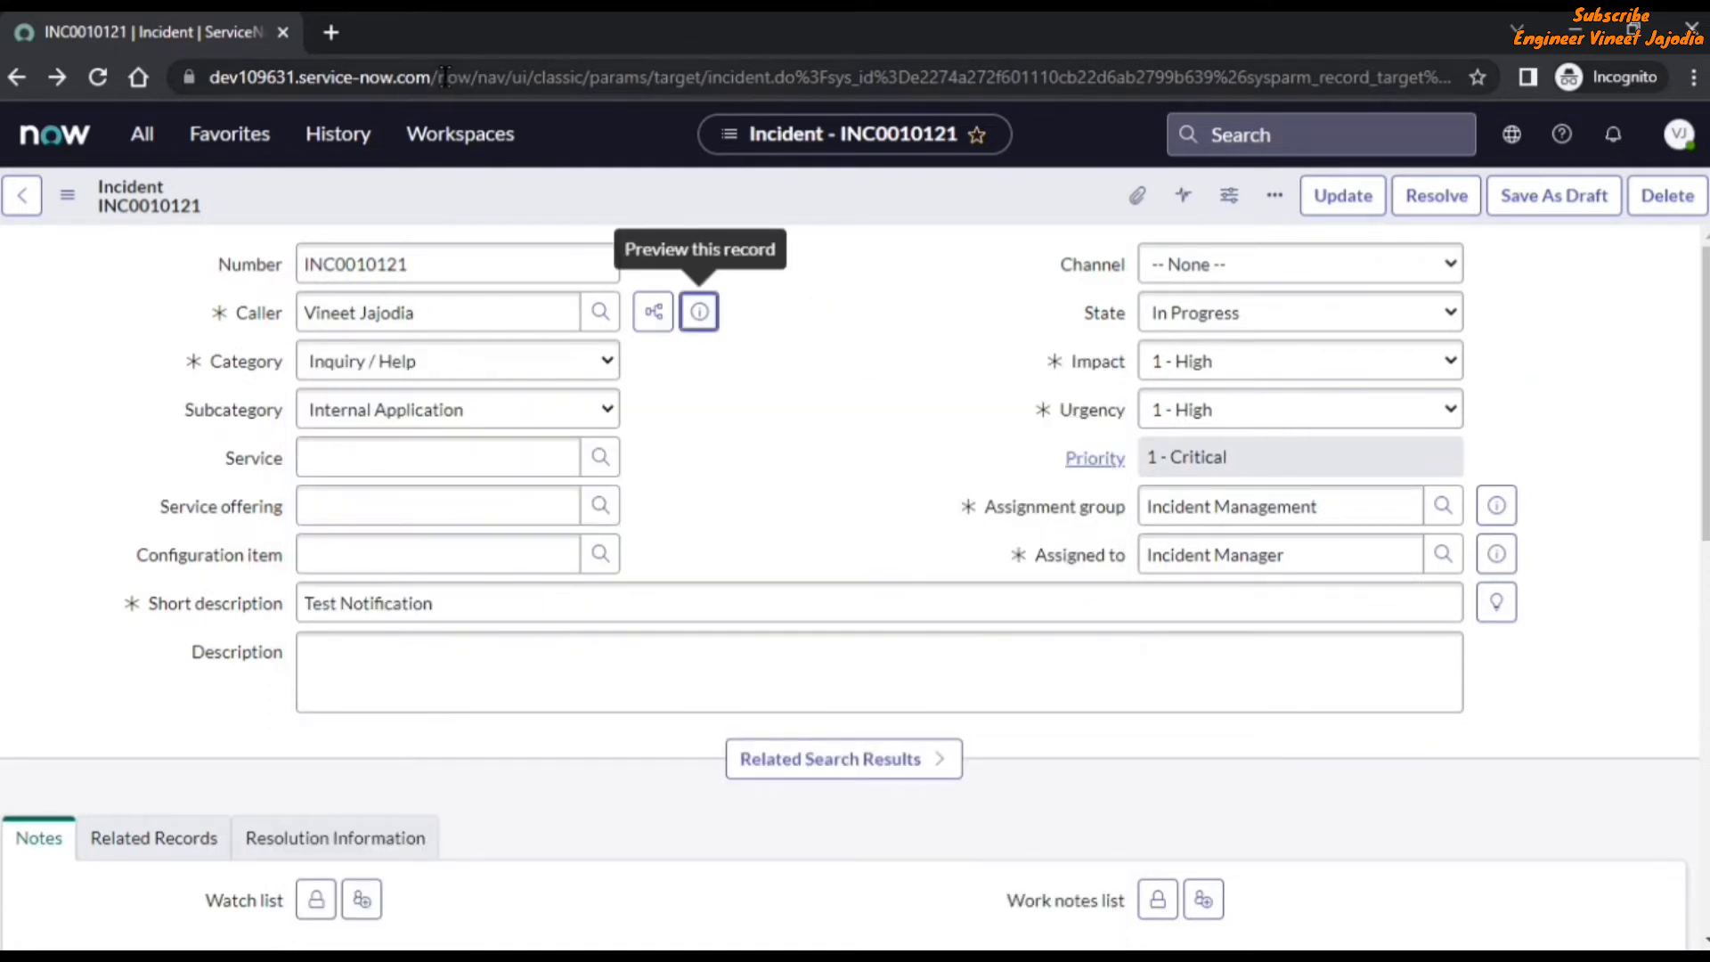
Load the User form in its popup view by replacing the instance's URL path with sys_user.do?sysparm_view=sys_popup.
left_click_drag(445, 76, 1416, 77)
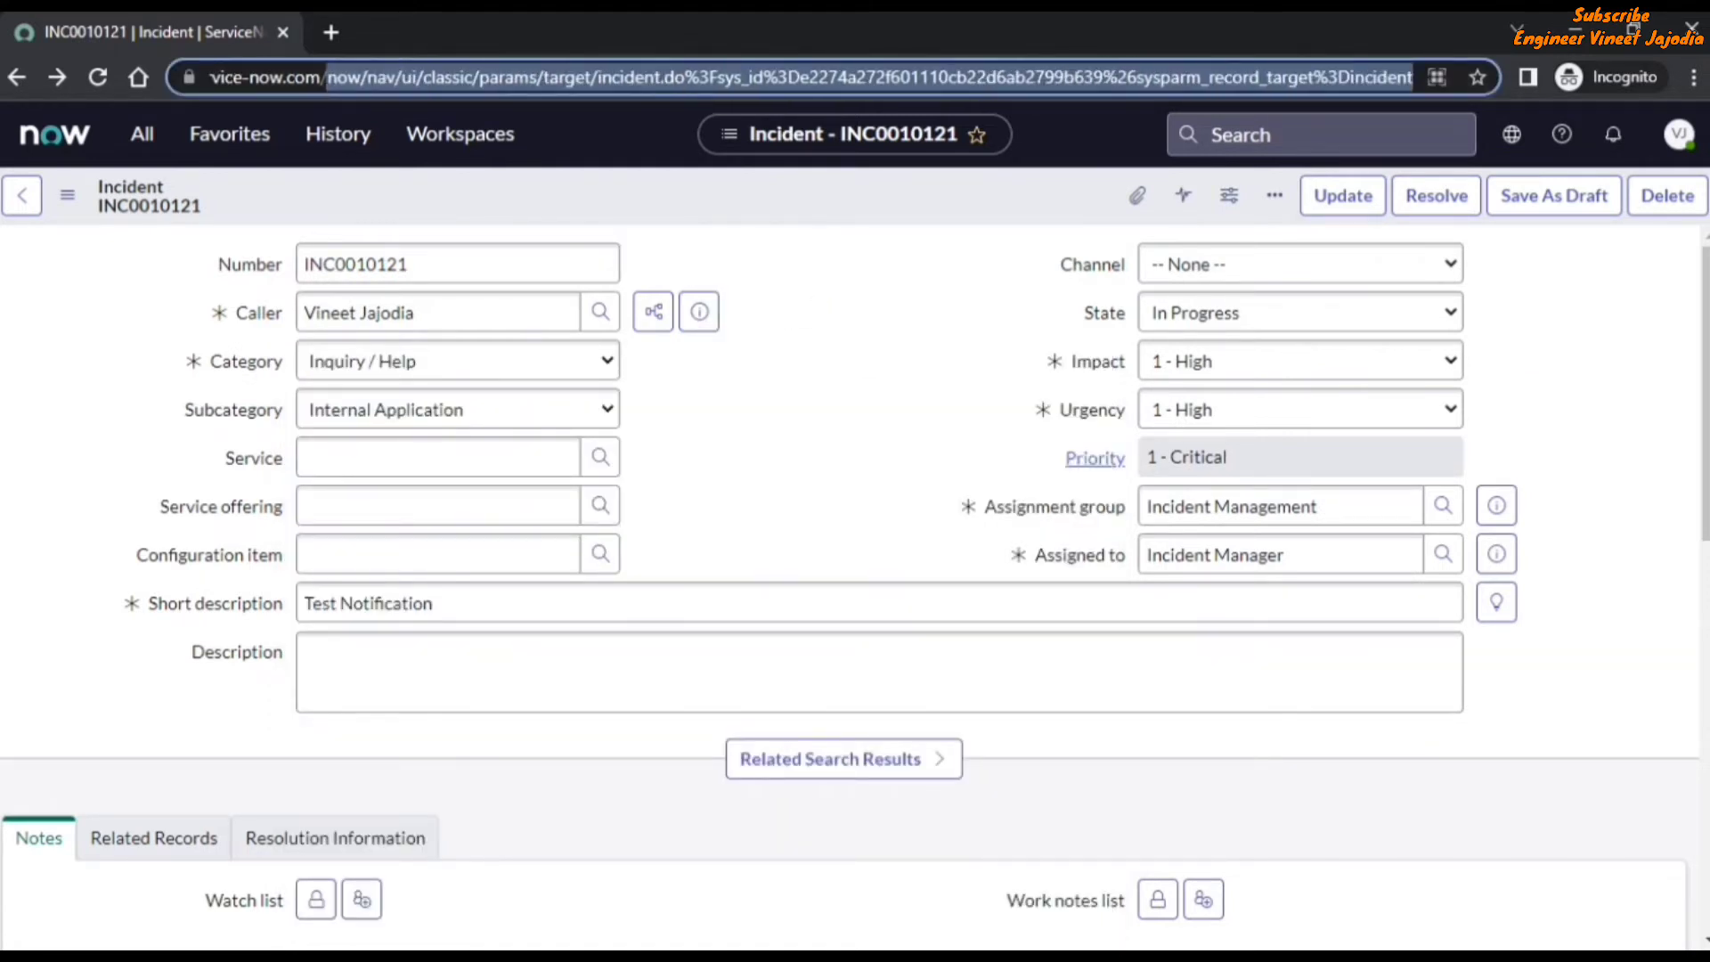
key("BackSpace")
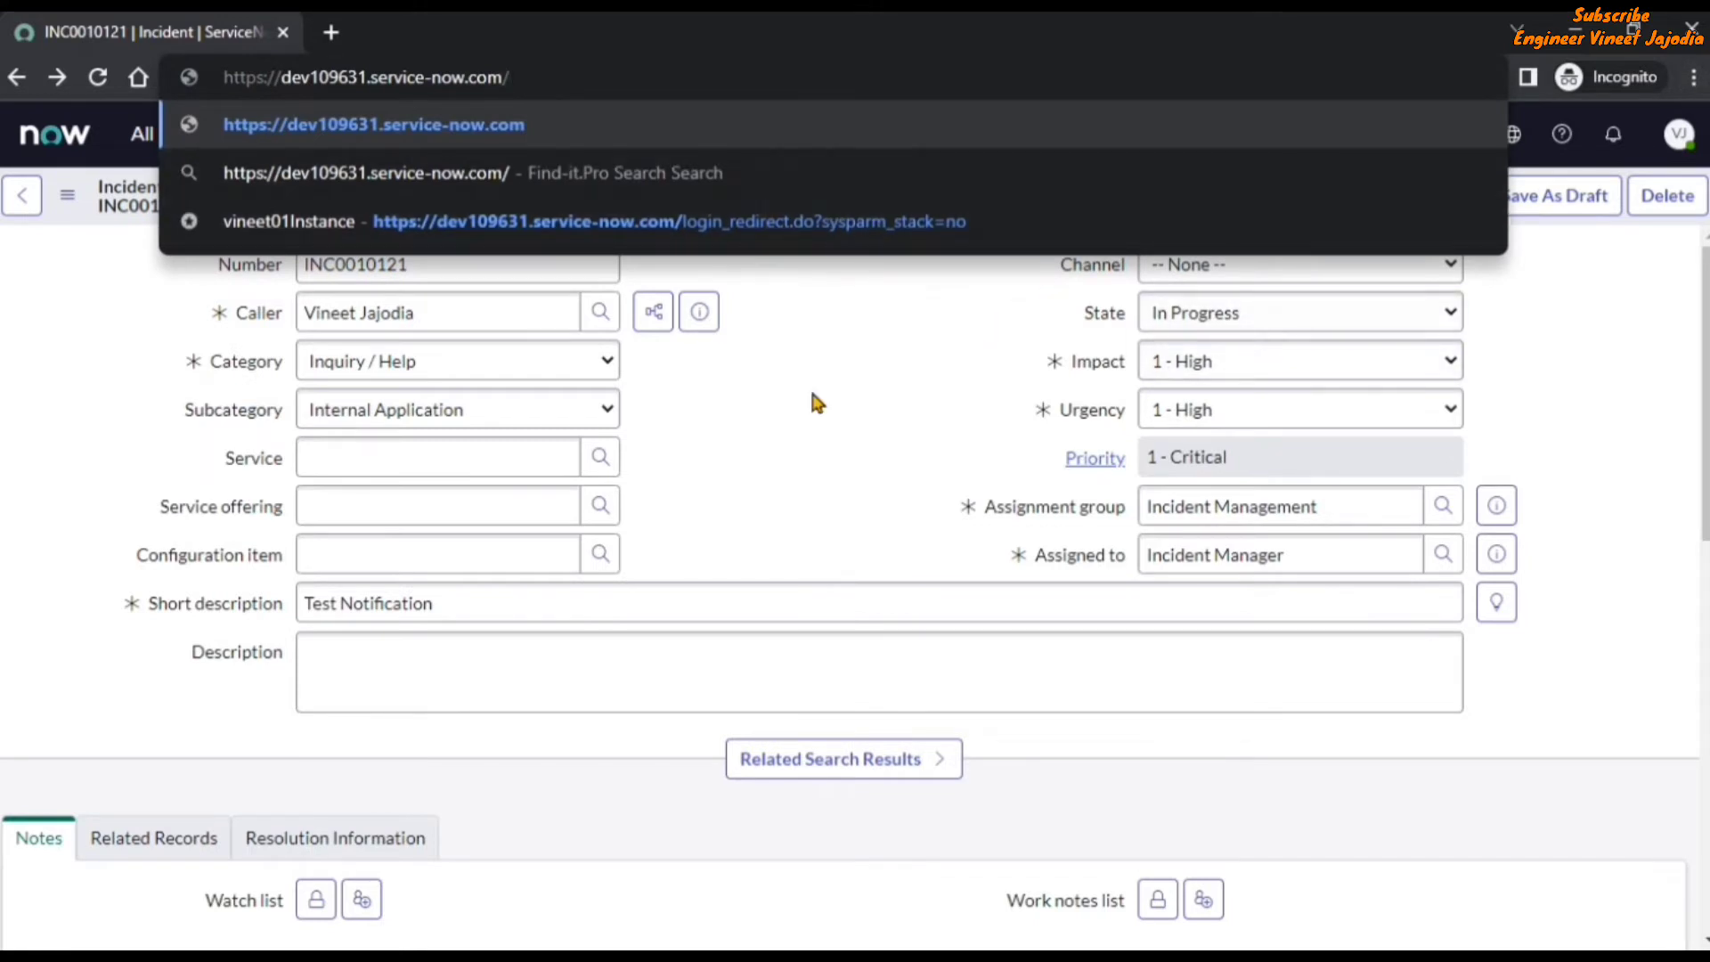
type("sys_user")
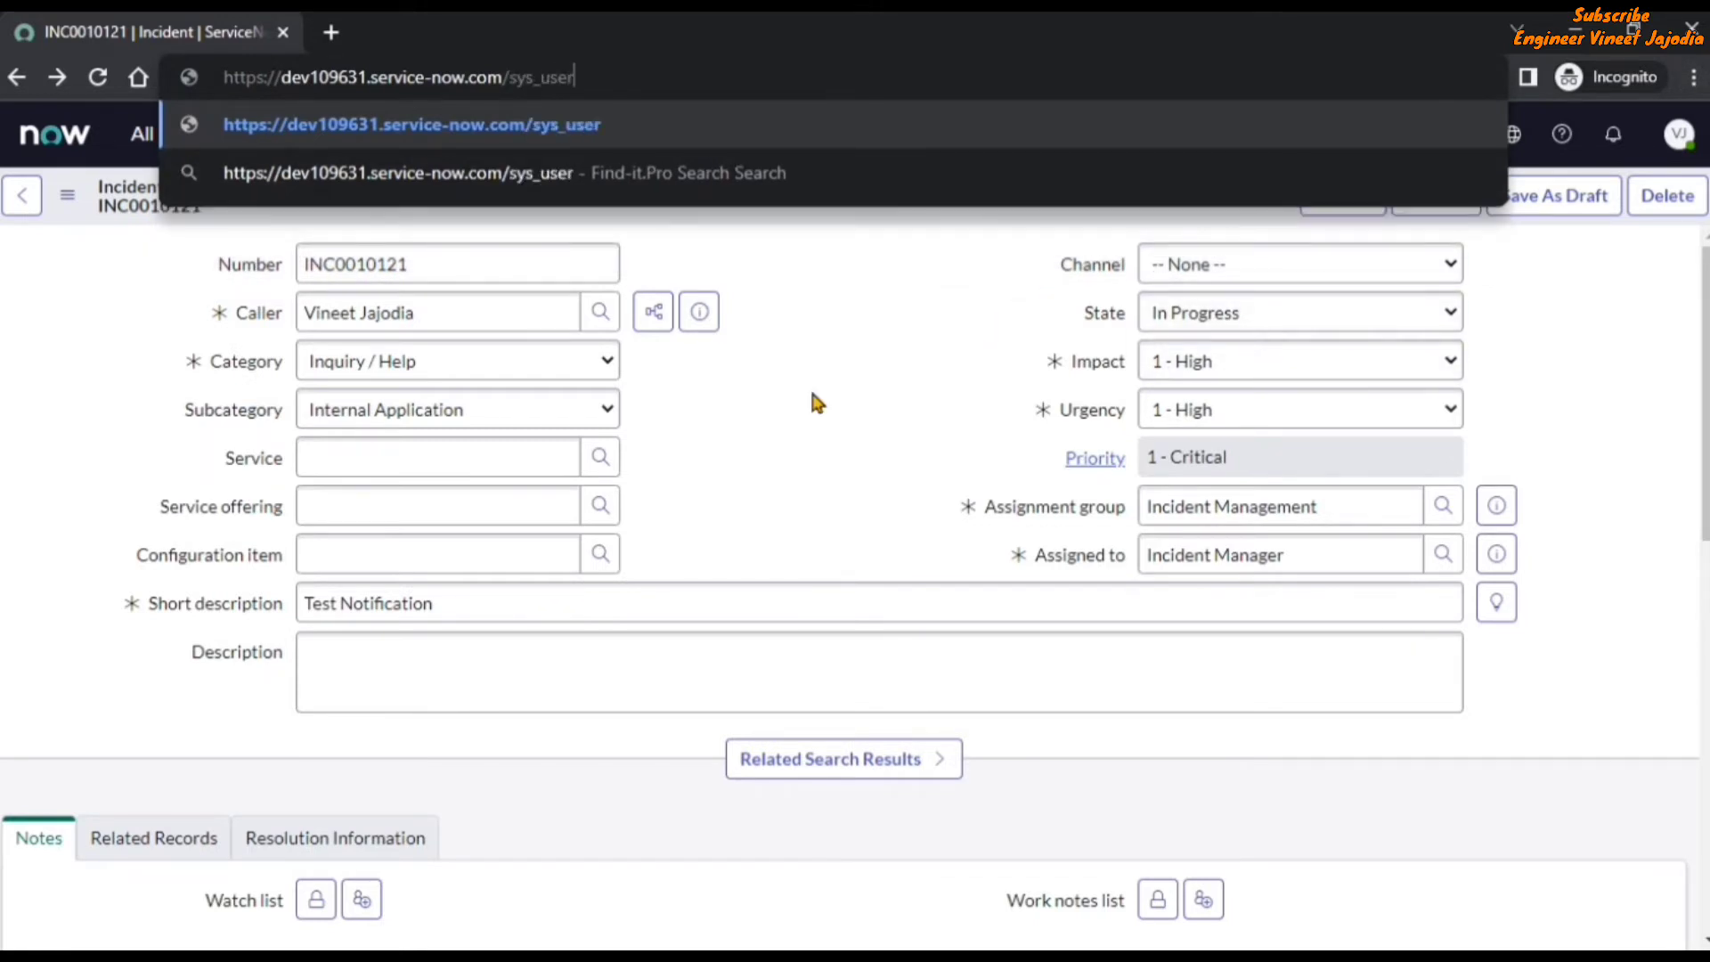
type(".do?")
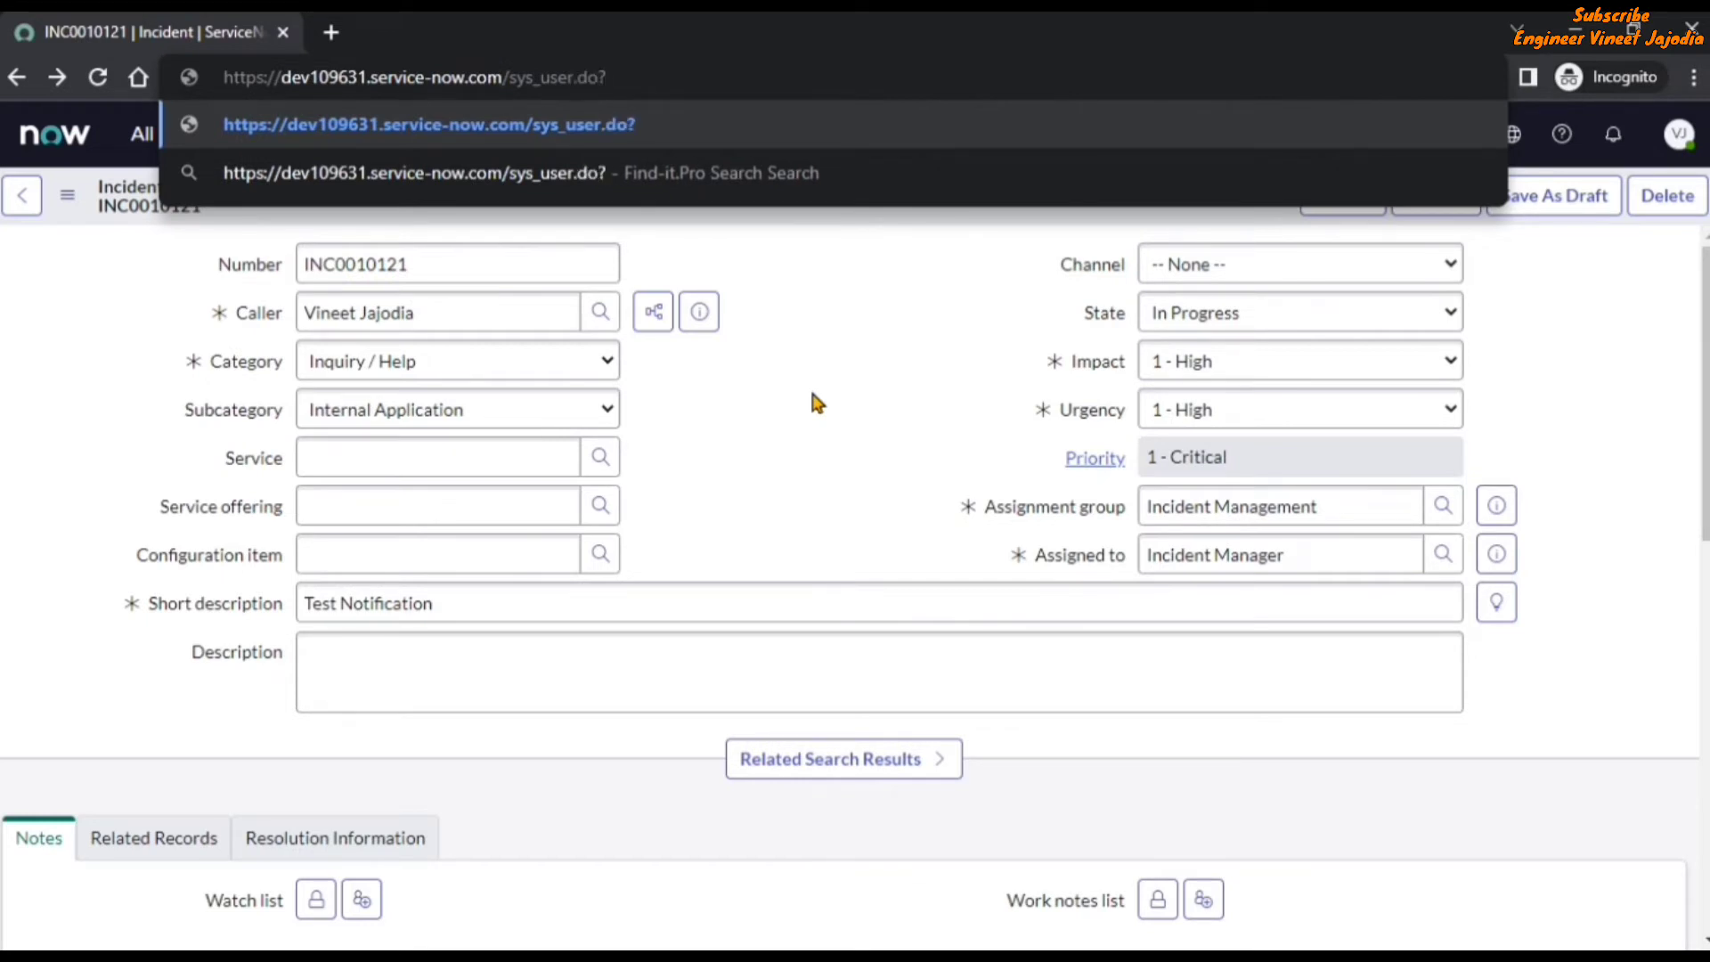
type("sys")
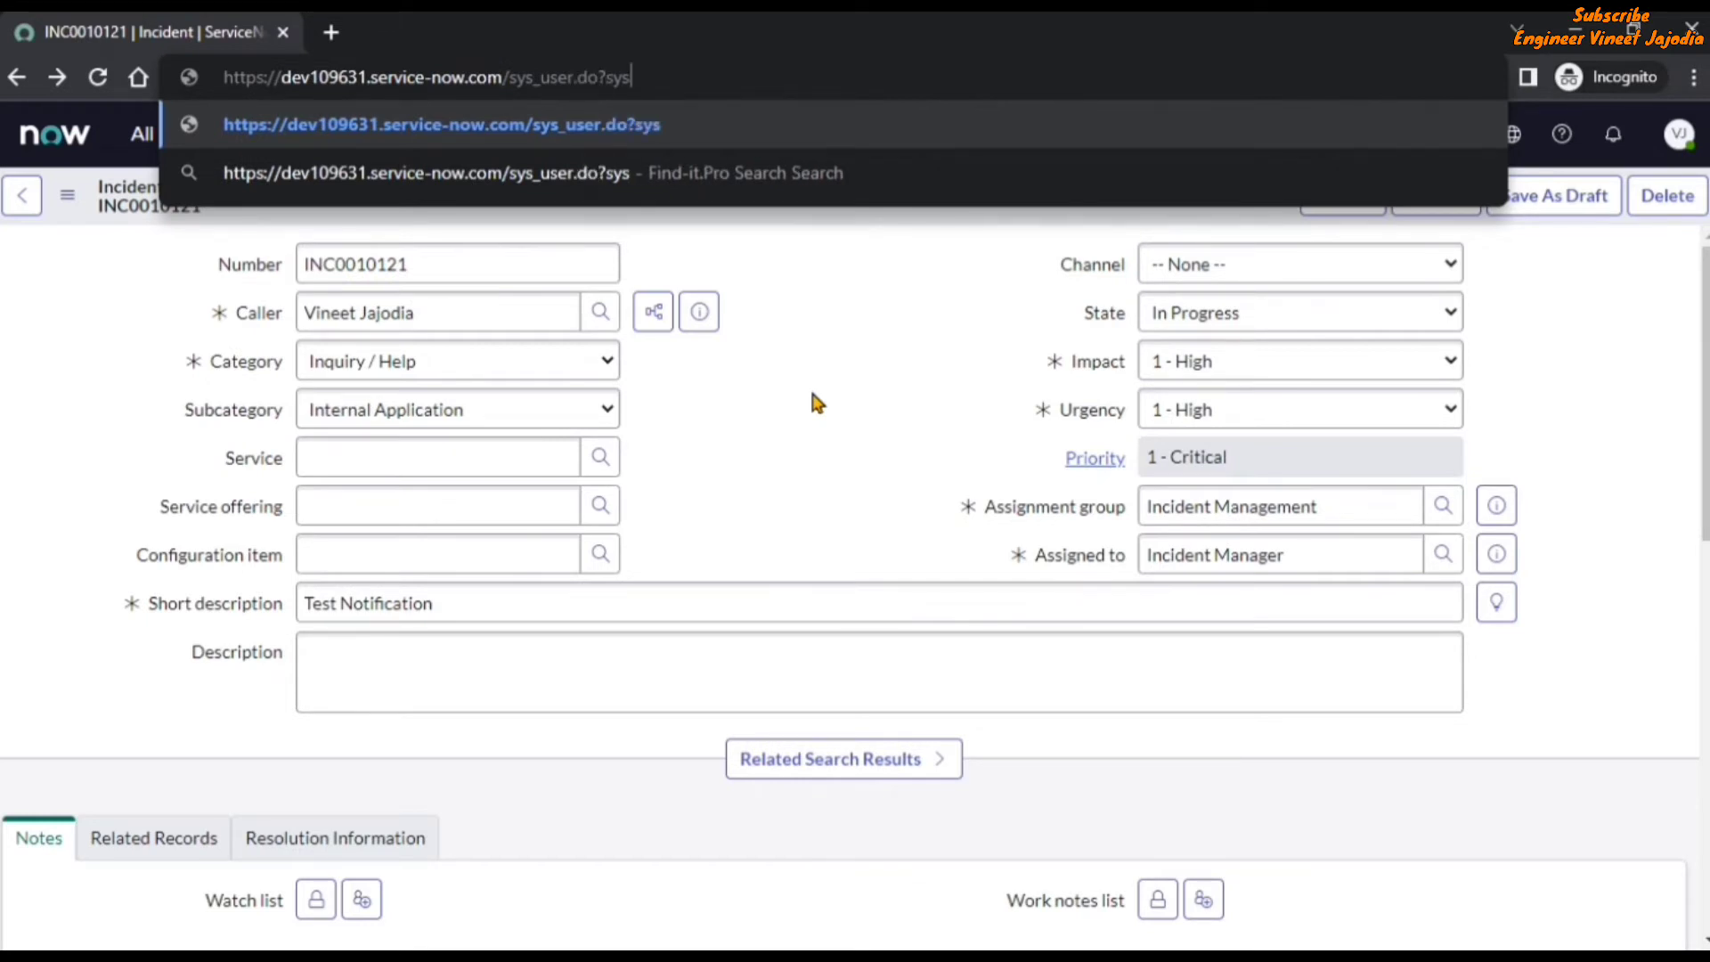
type("parm_")
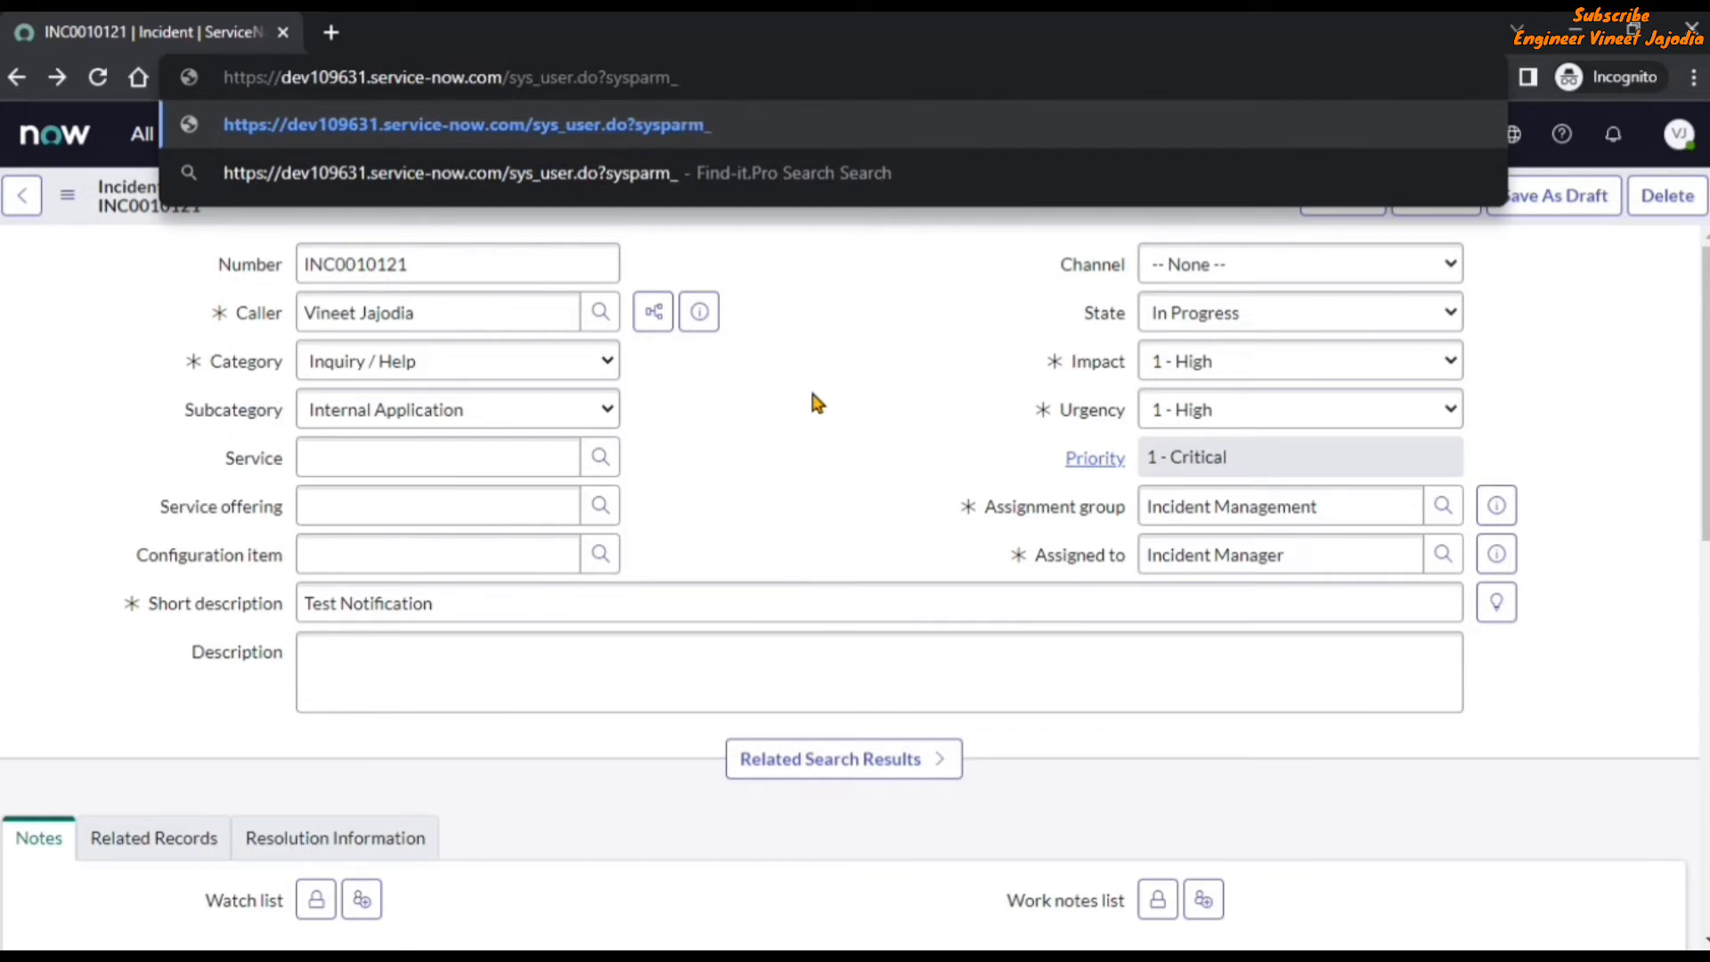
type("view=")
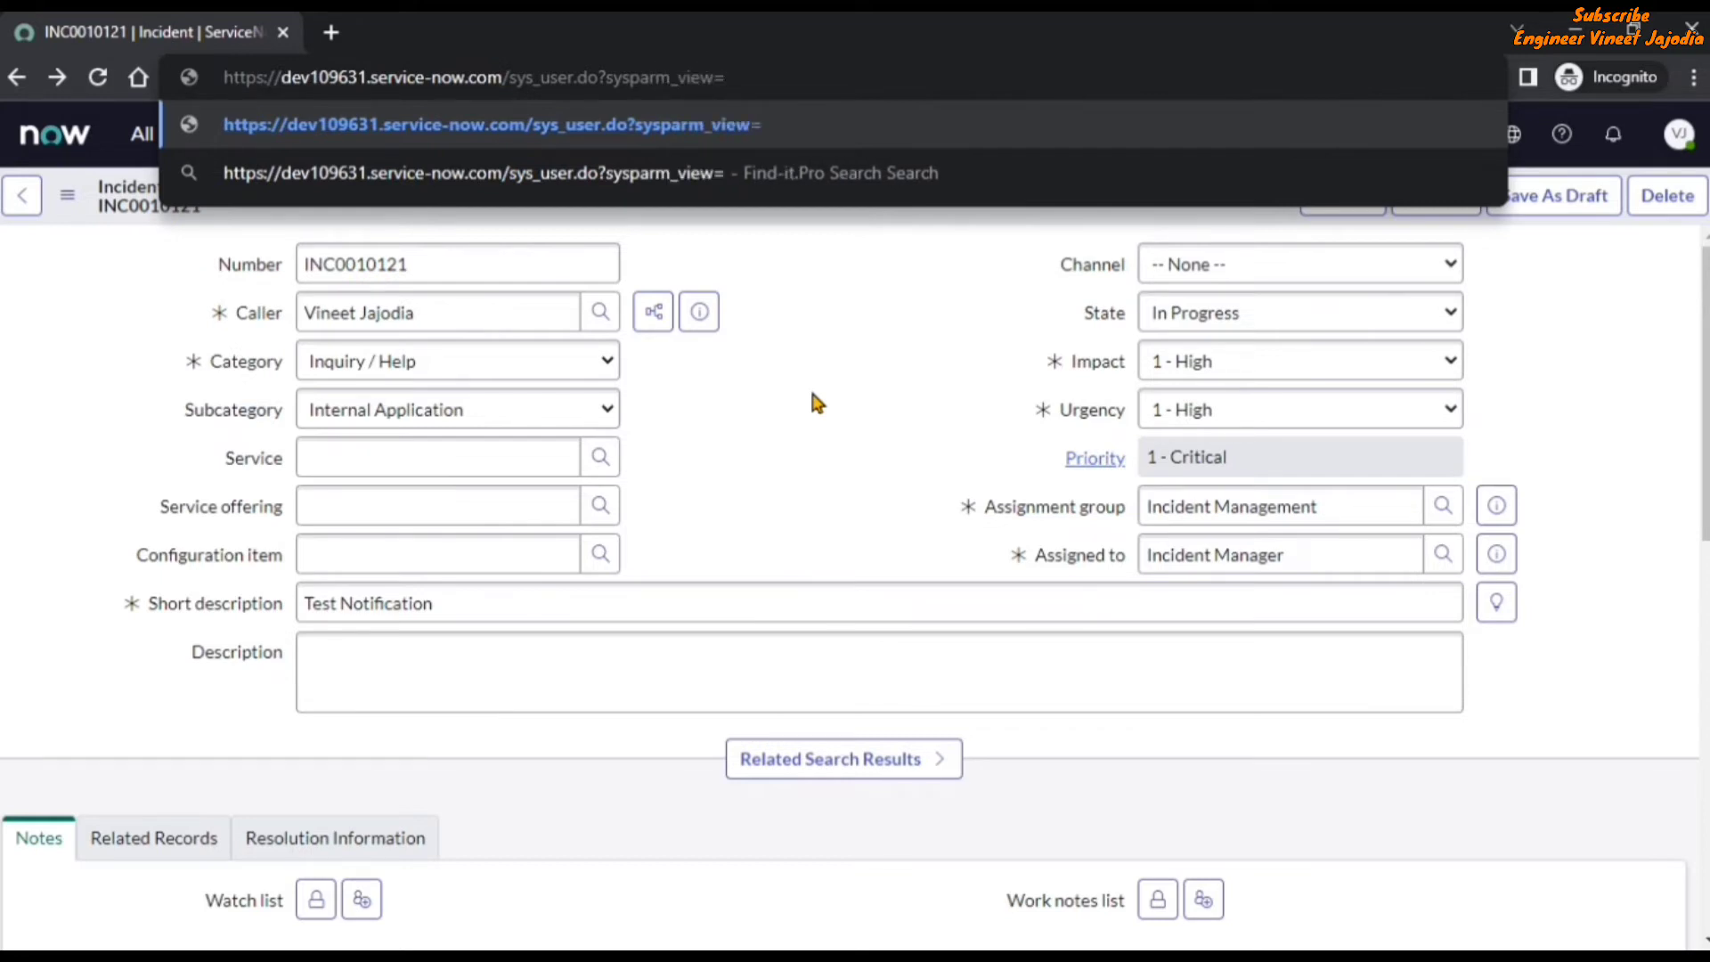
type("sys")
type("_")
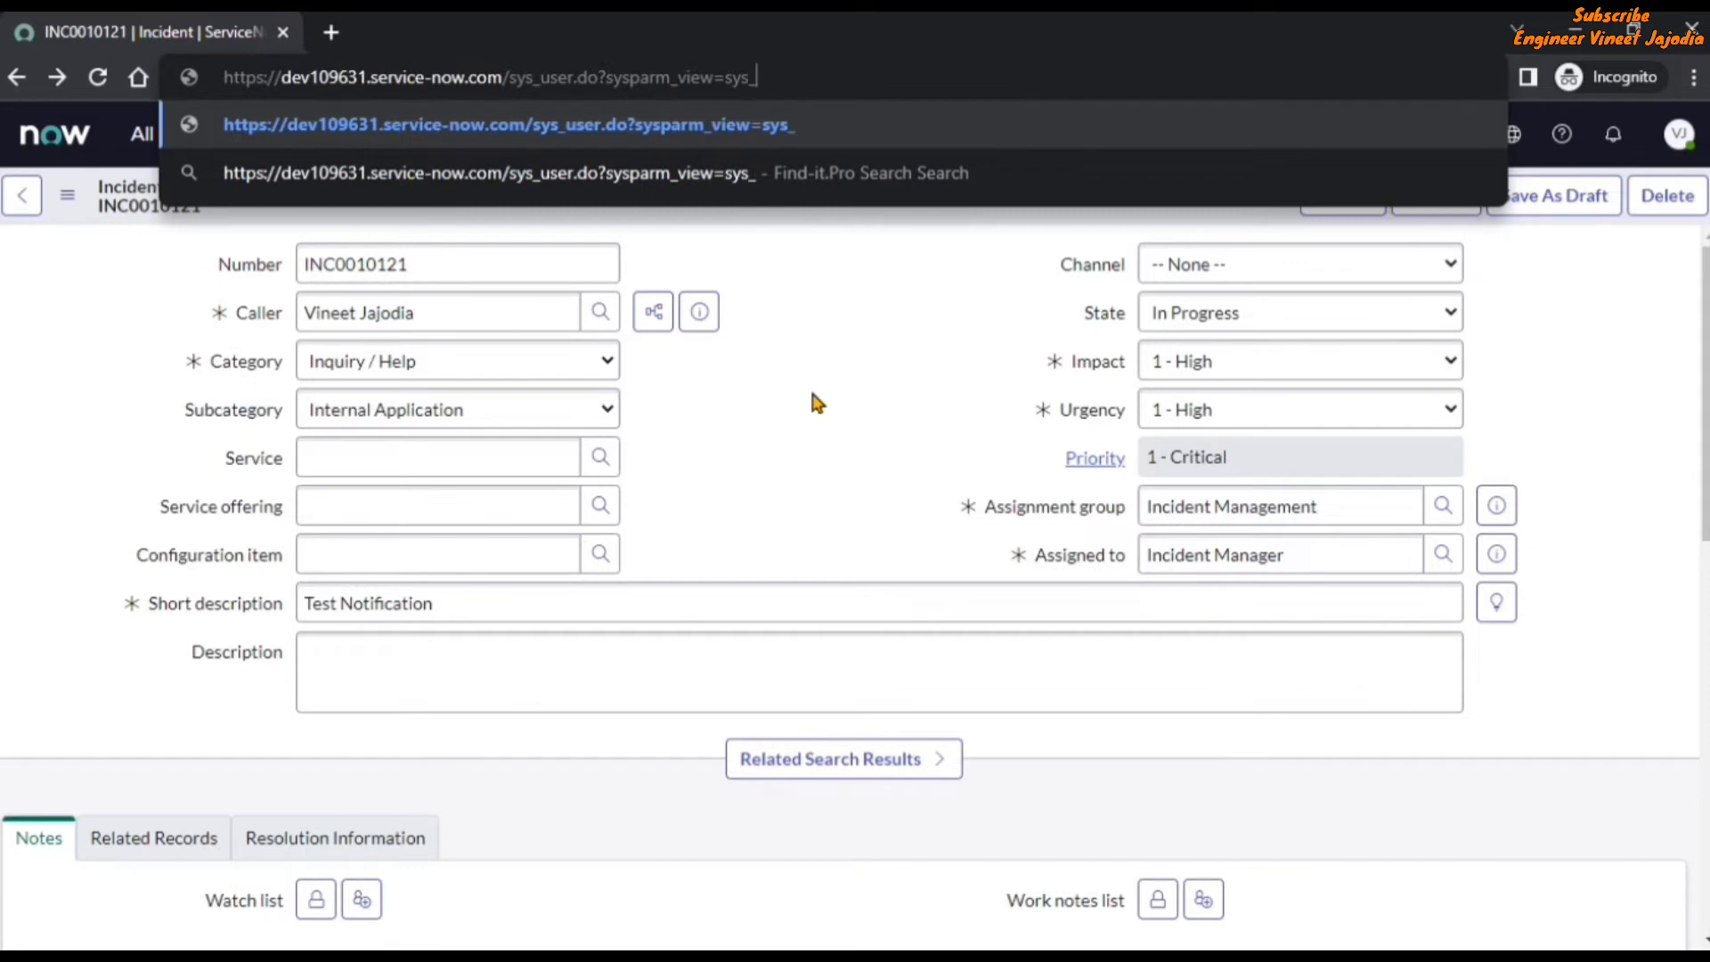
type("popup")
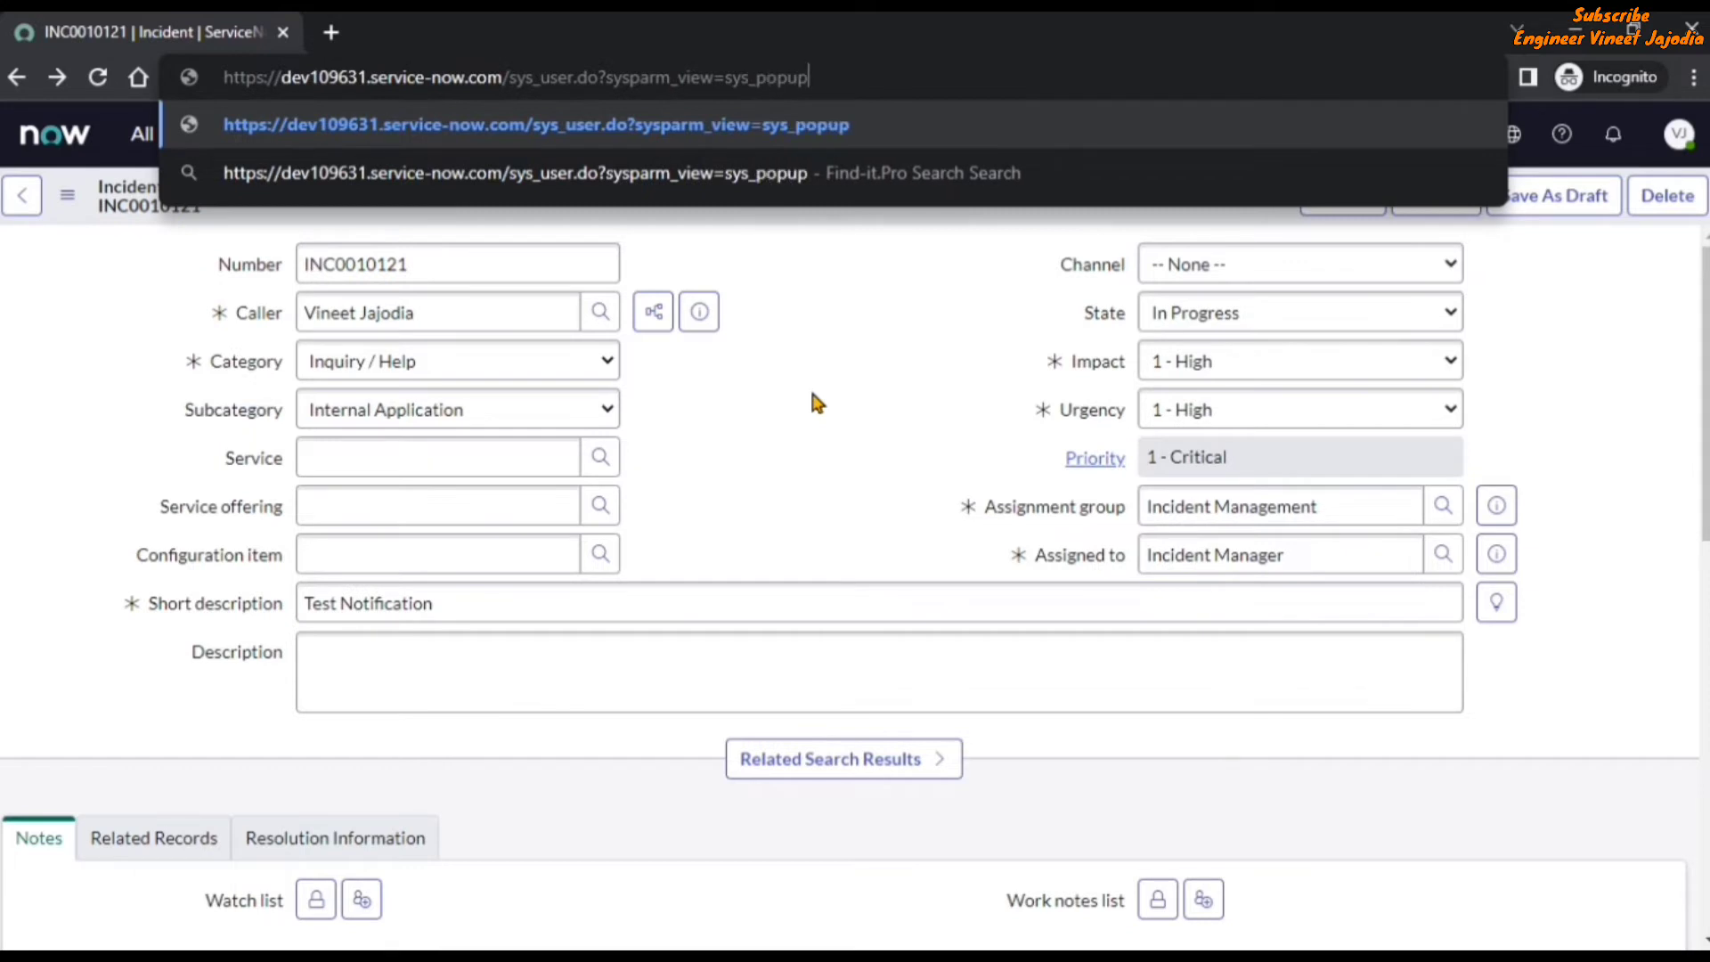
key("Return")
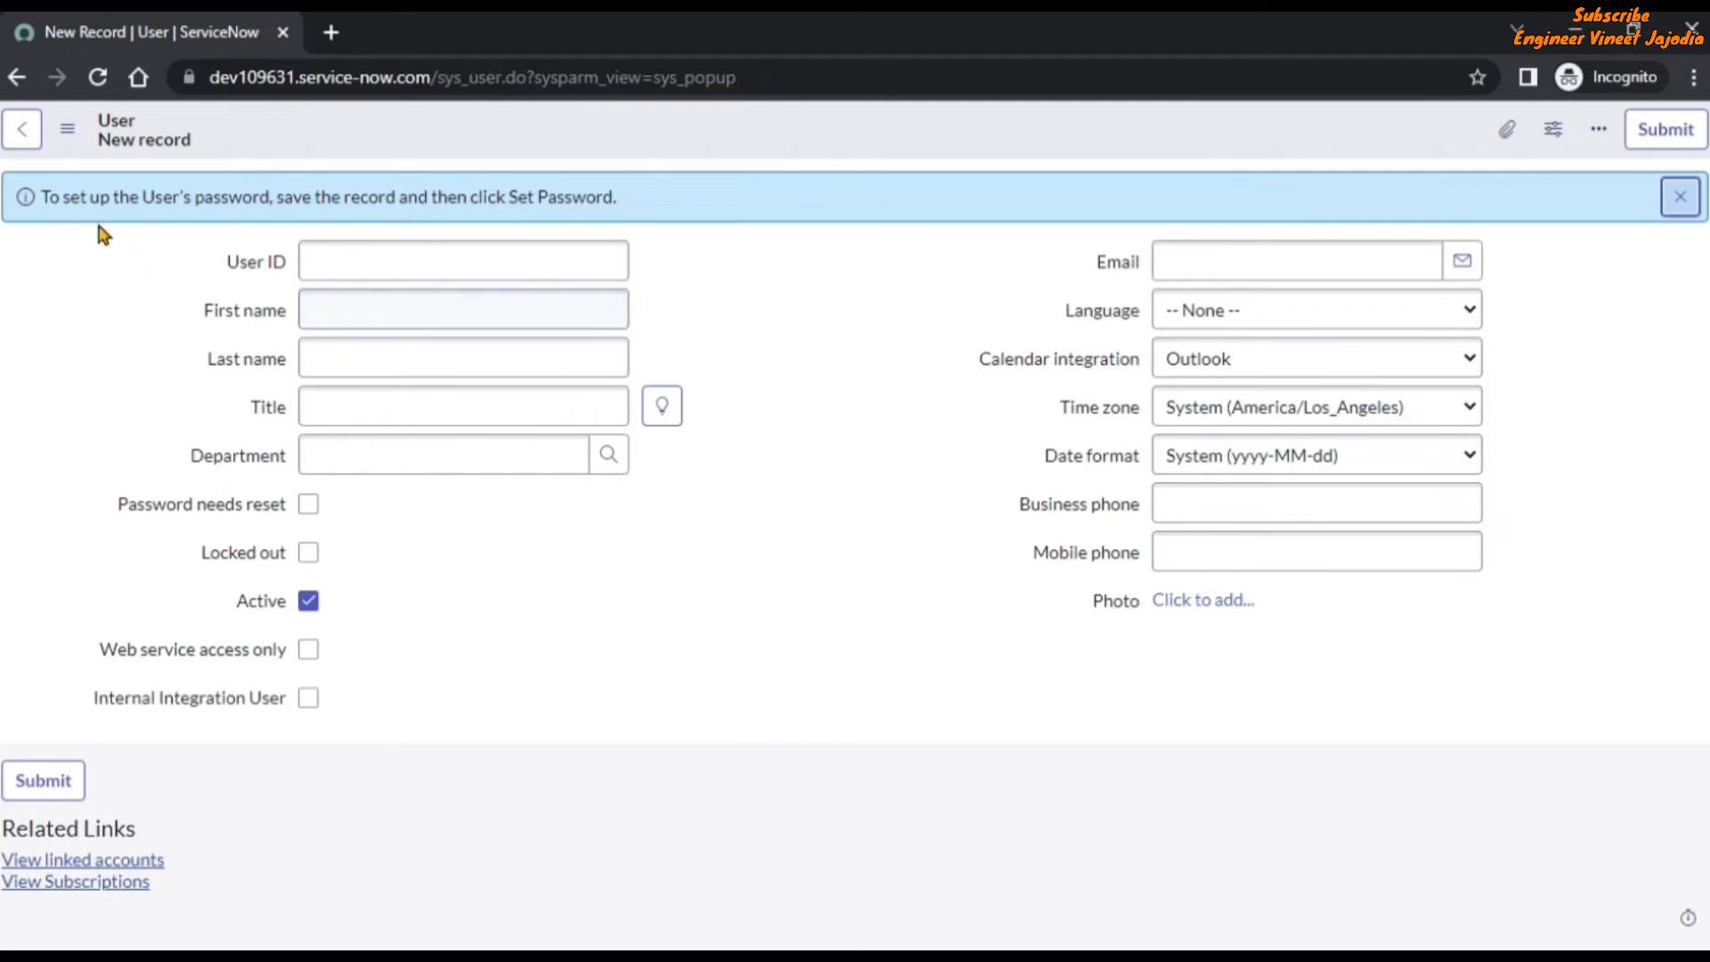
Open the Form Layout configuration for the User form from its sys_popup view.
left_click(71, 135)
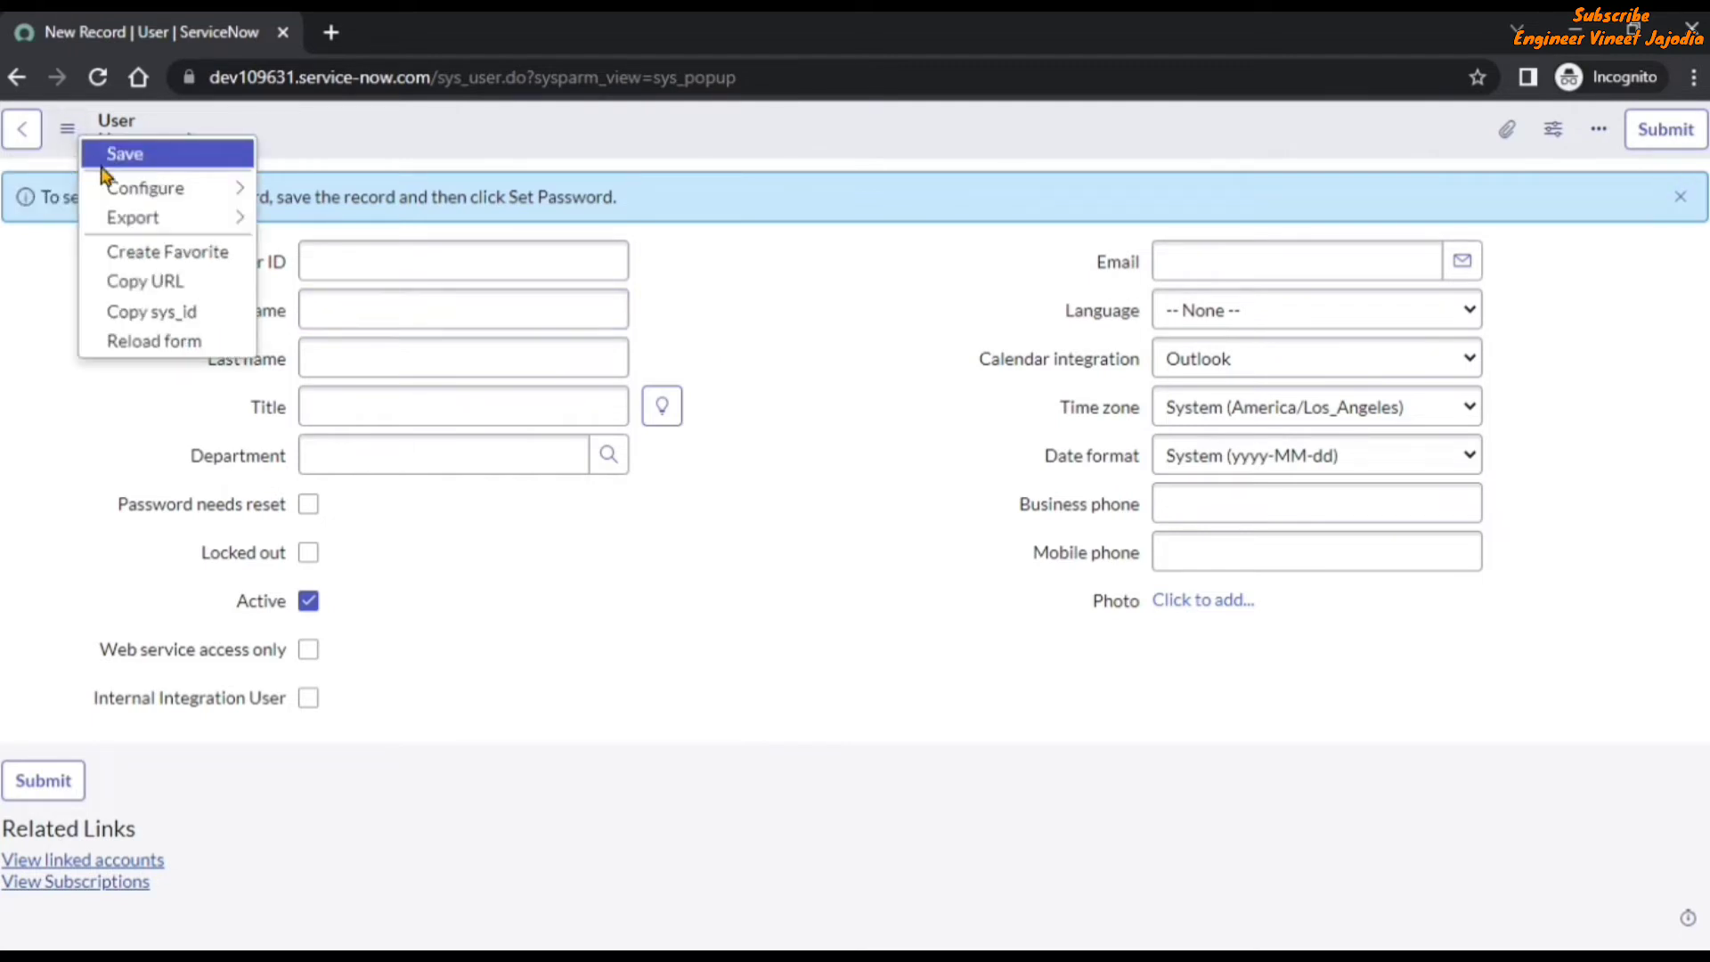
mouse_move(147, 194)
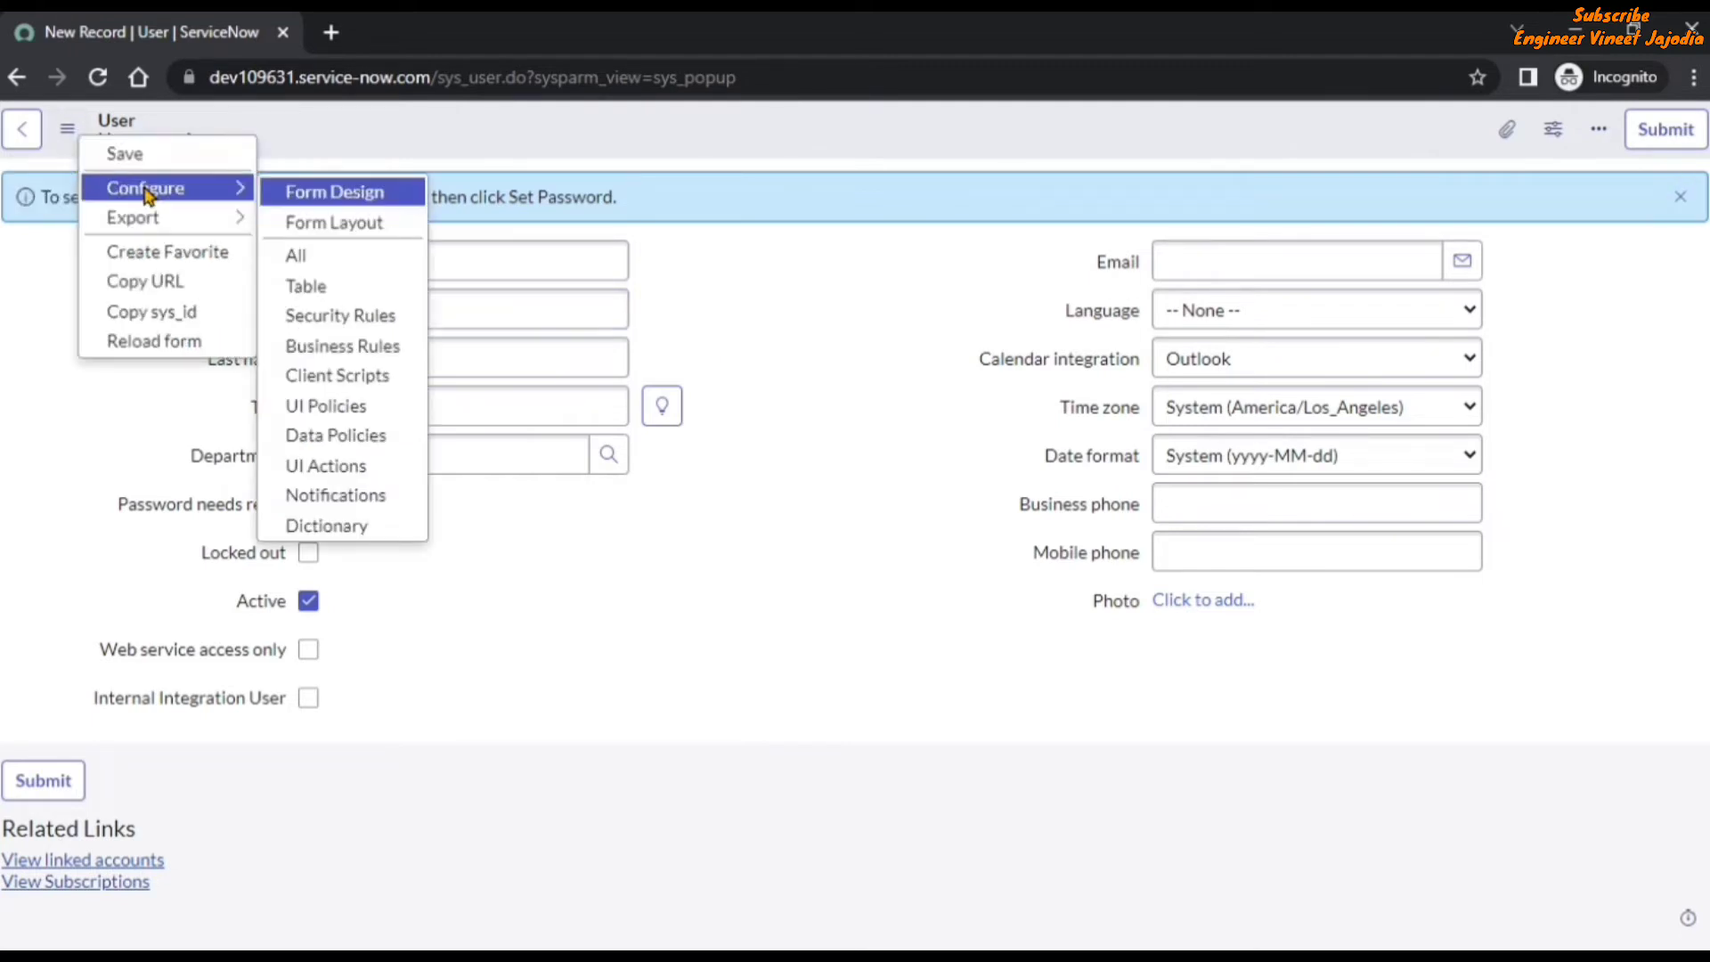
left_click(350, 228)
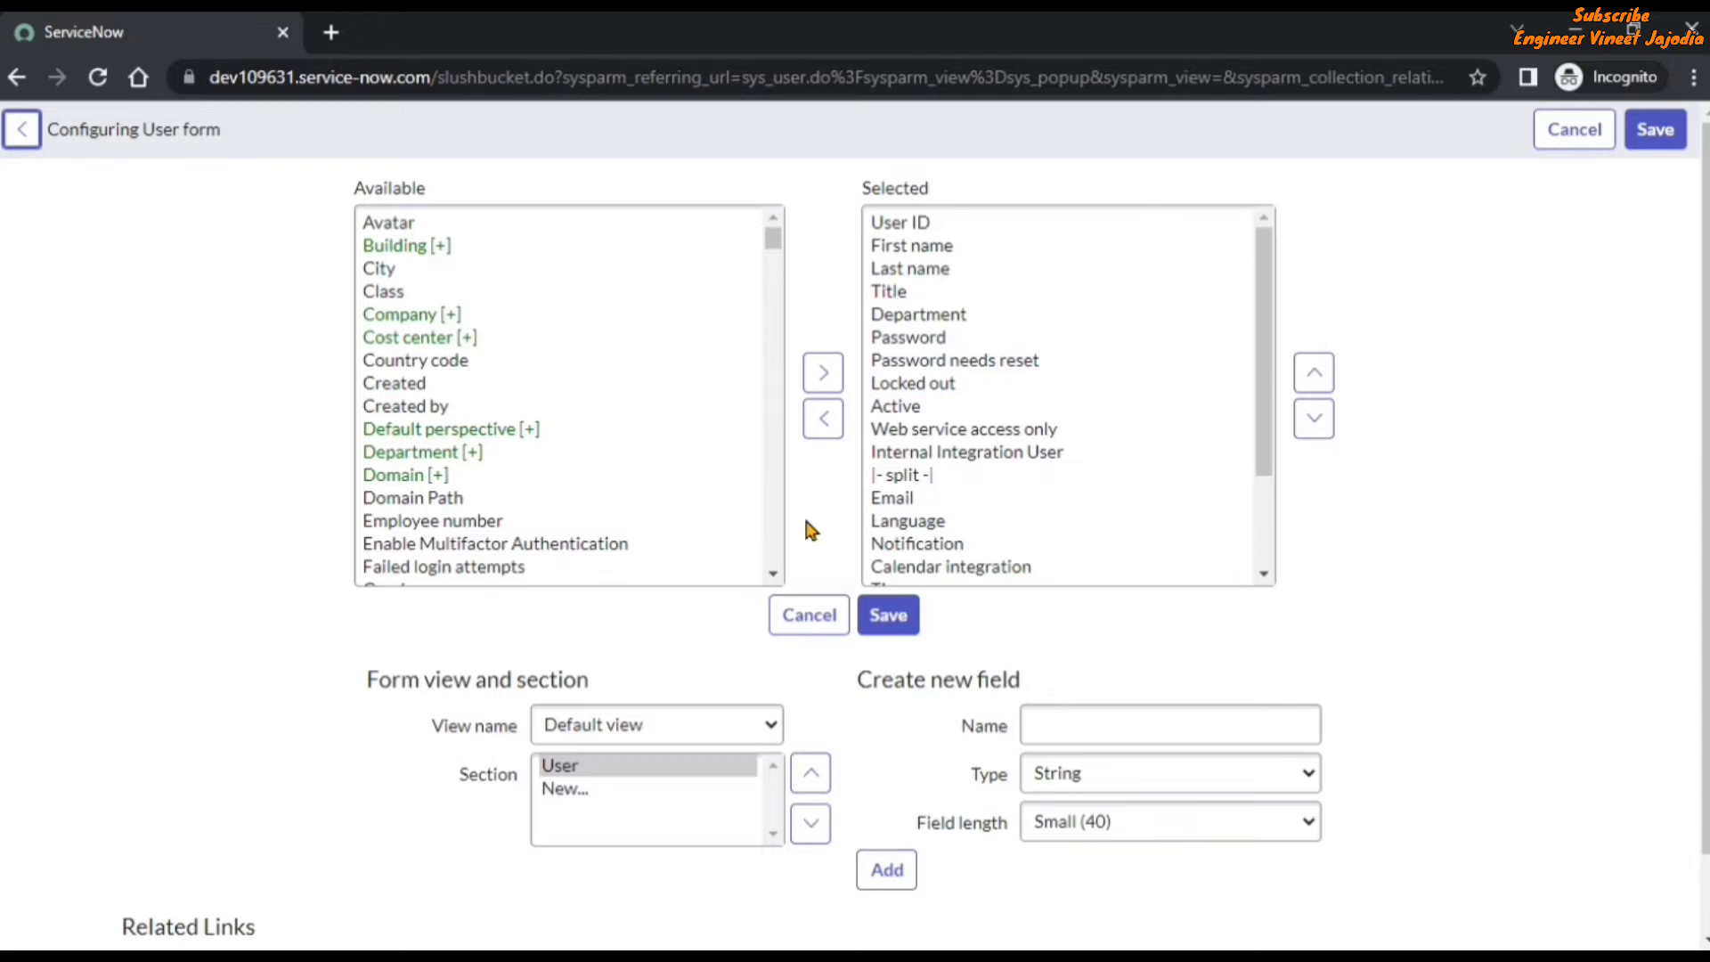
left_click_drag(804, 514, 935, 381)
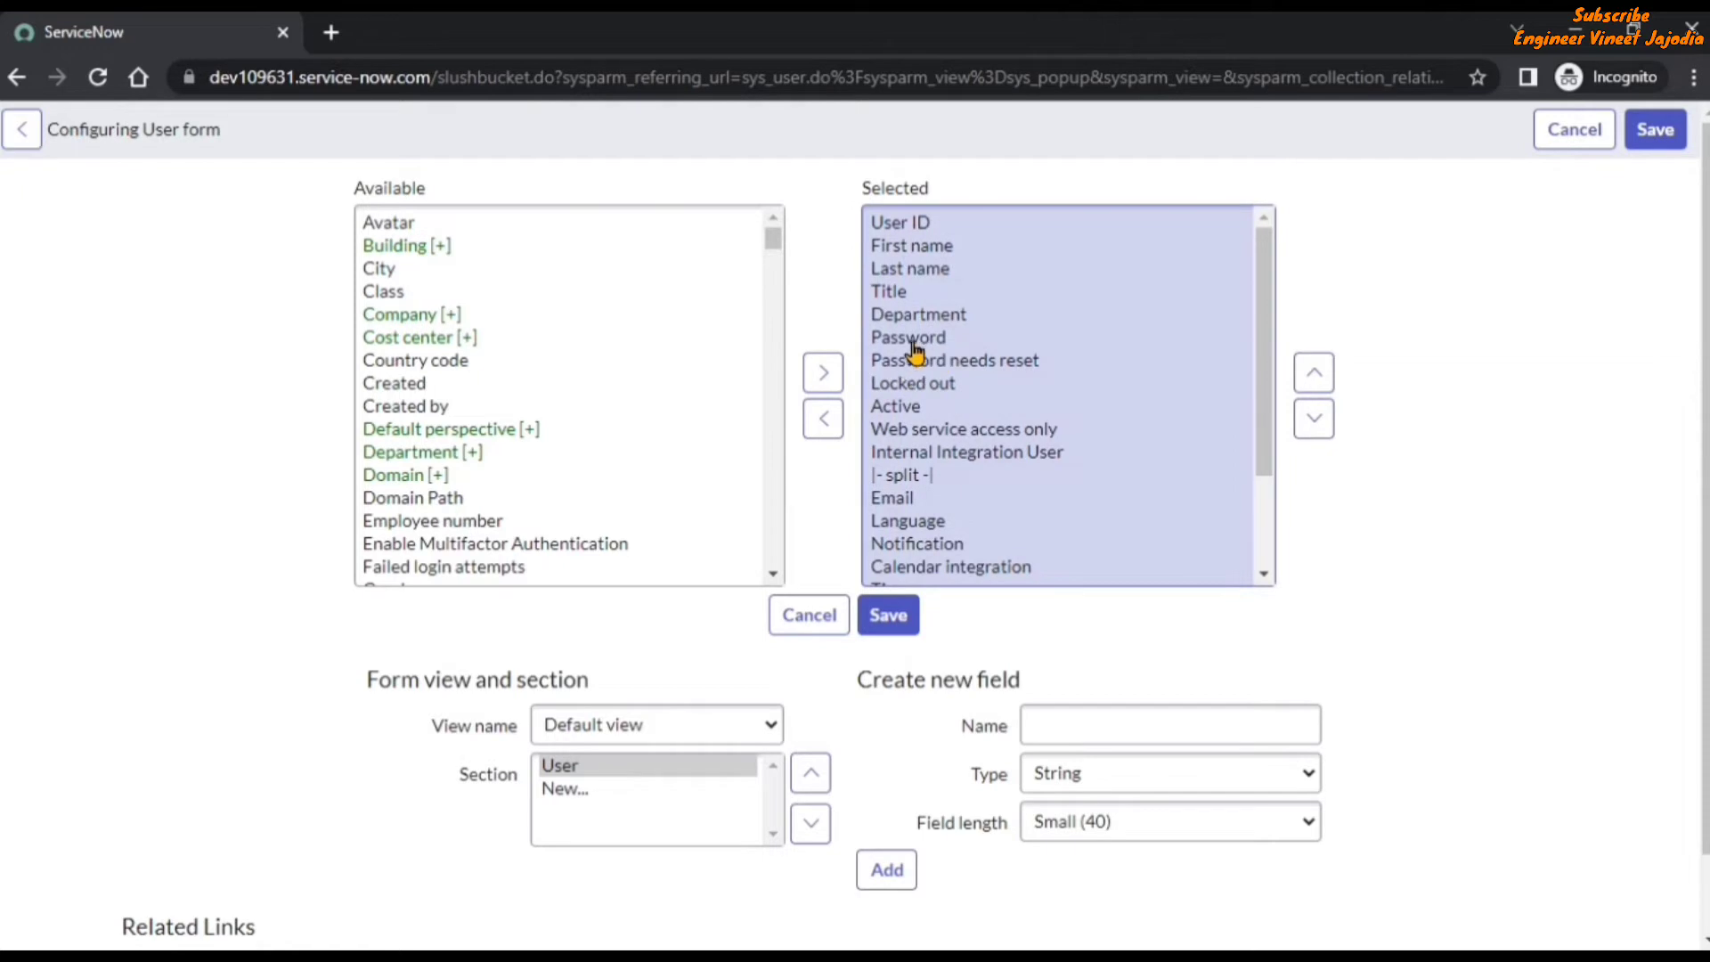
Remove Password, Password needs reset, Locked out, Web service access only and Internal Integration User from the User form layout and save it.
left_click(908, 337)
left_click(824, 417)
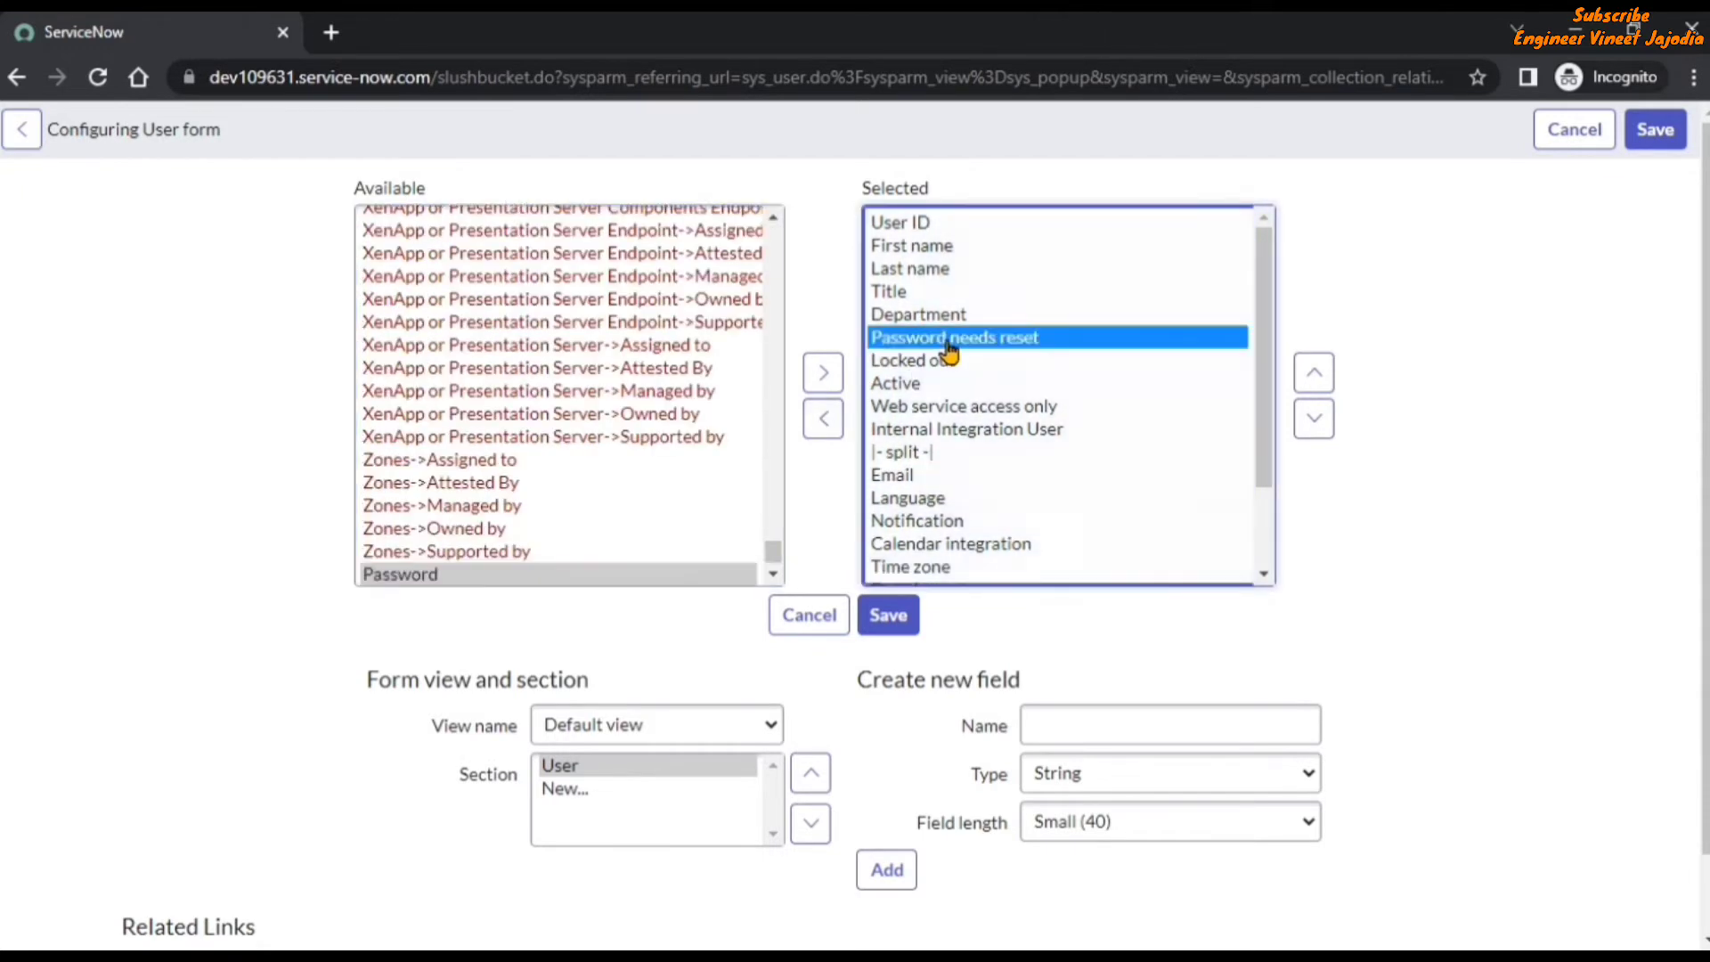
left_click(827, 420)
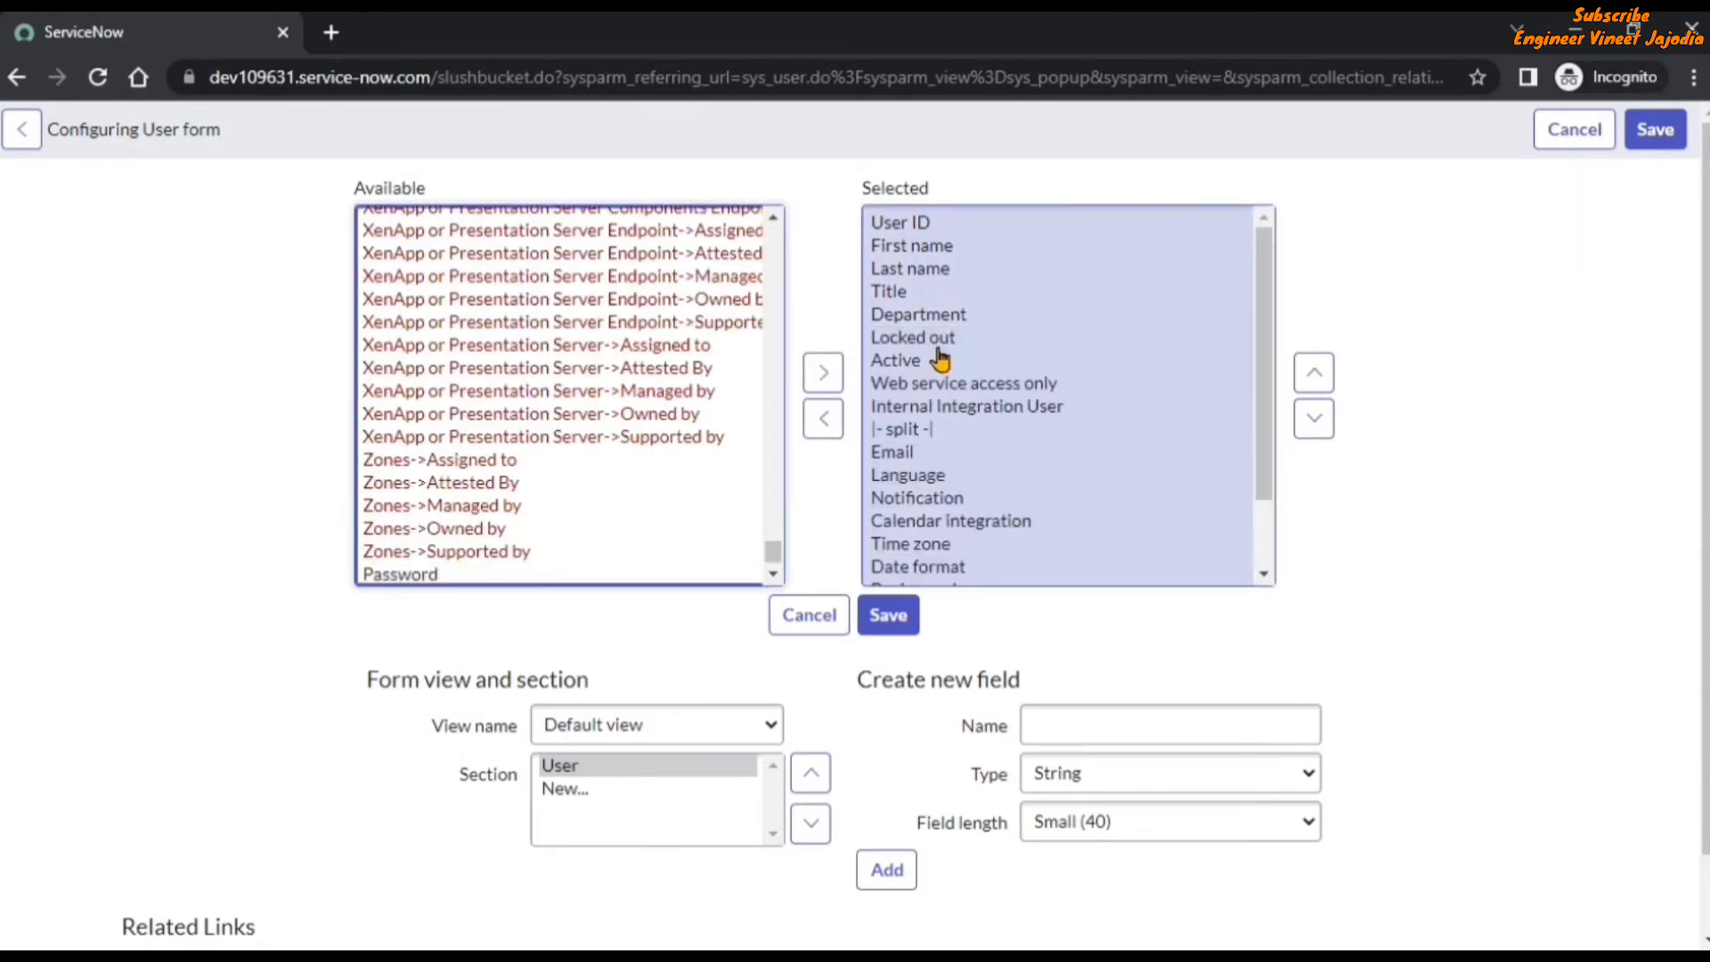
left_click(824, 421)
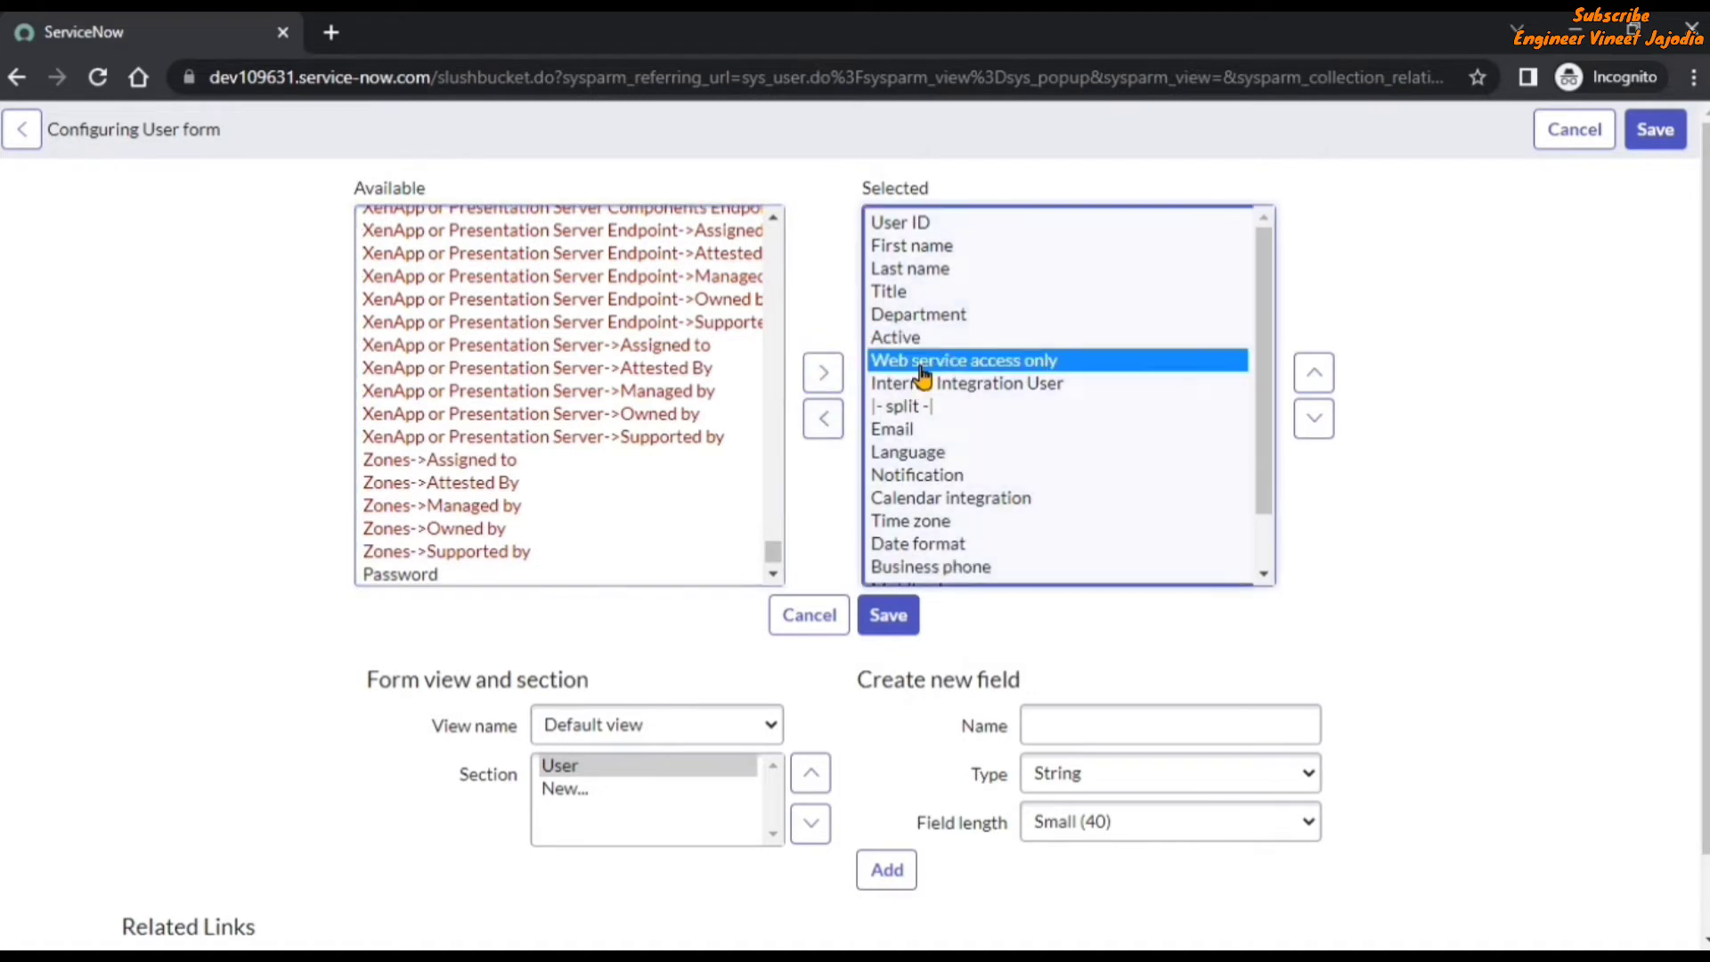
left_click(821, 420)
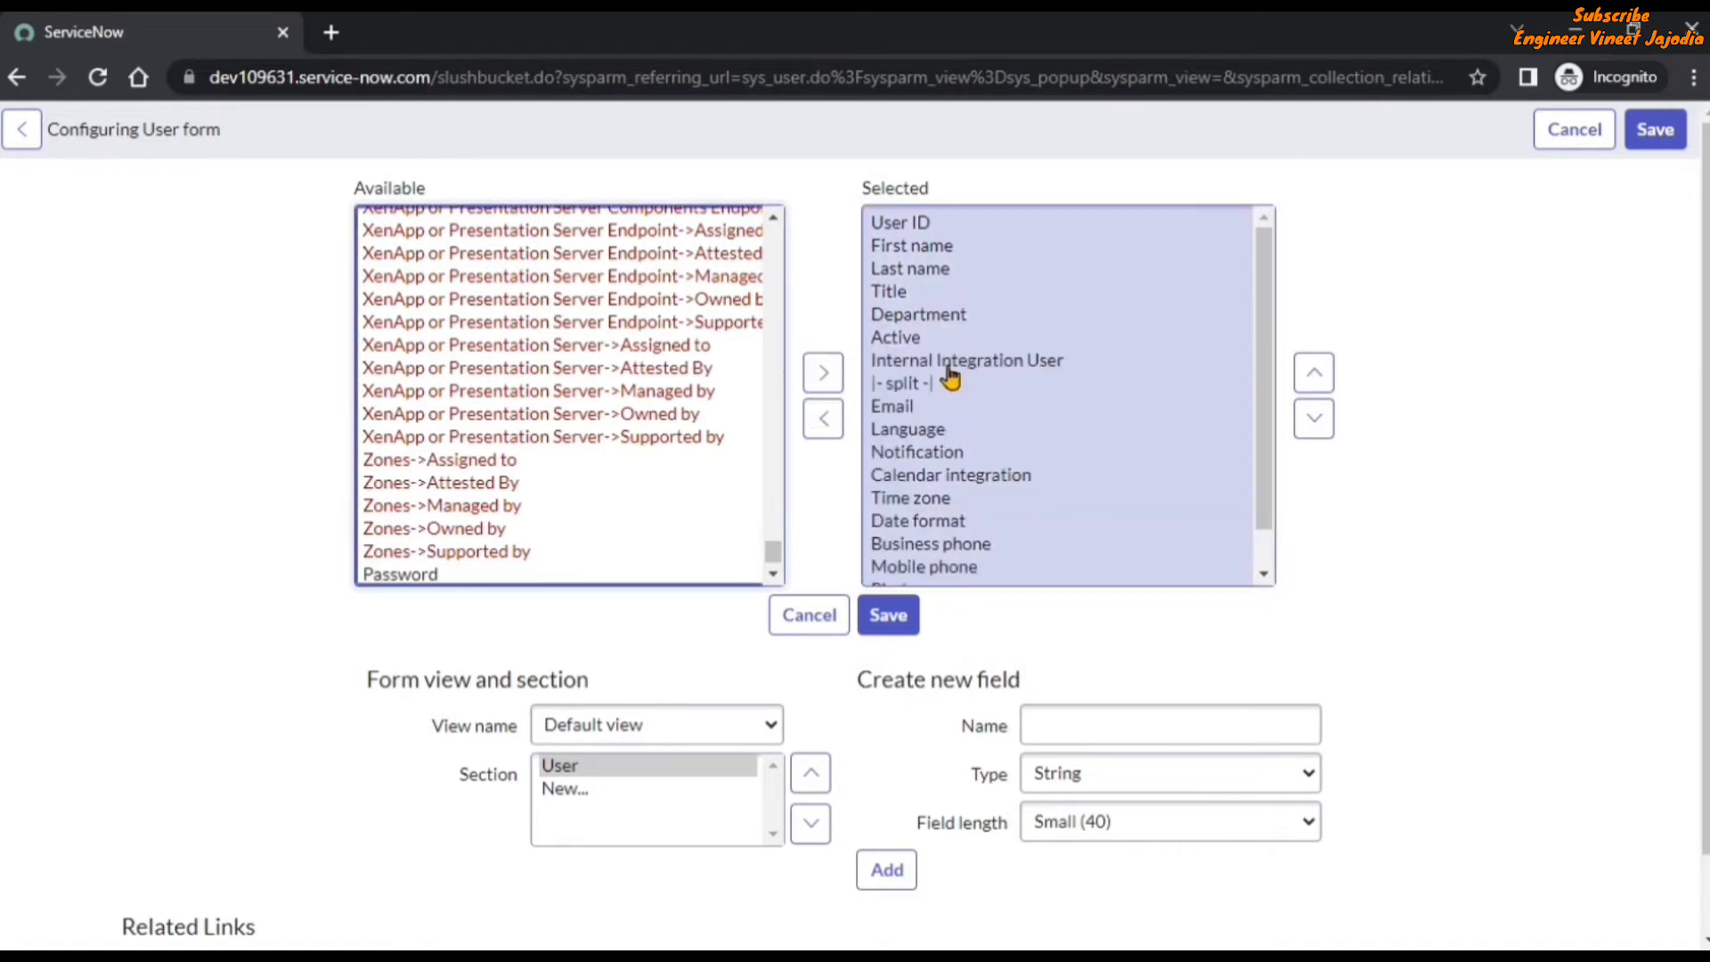
left_click(816, 438)
left_click(824, 418)
left_click(882, 616)
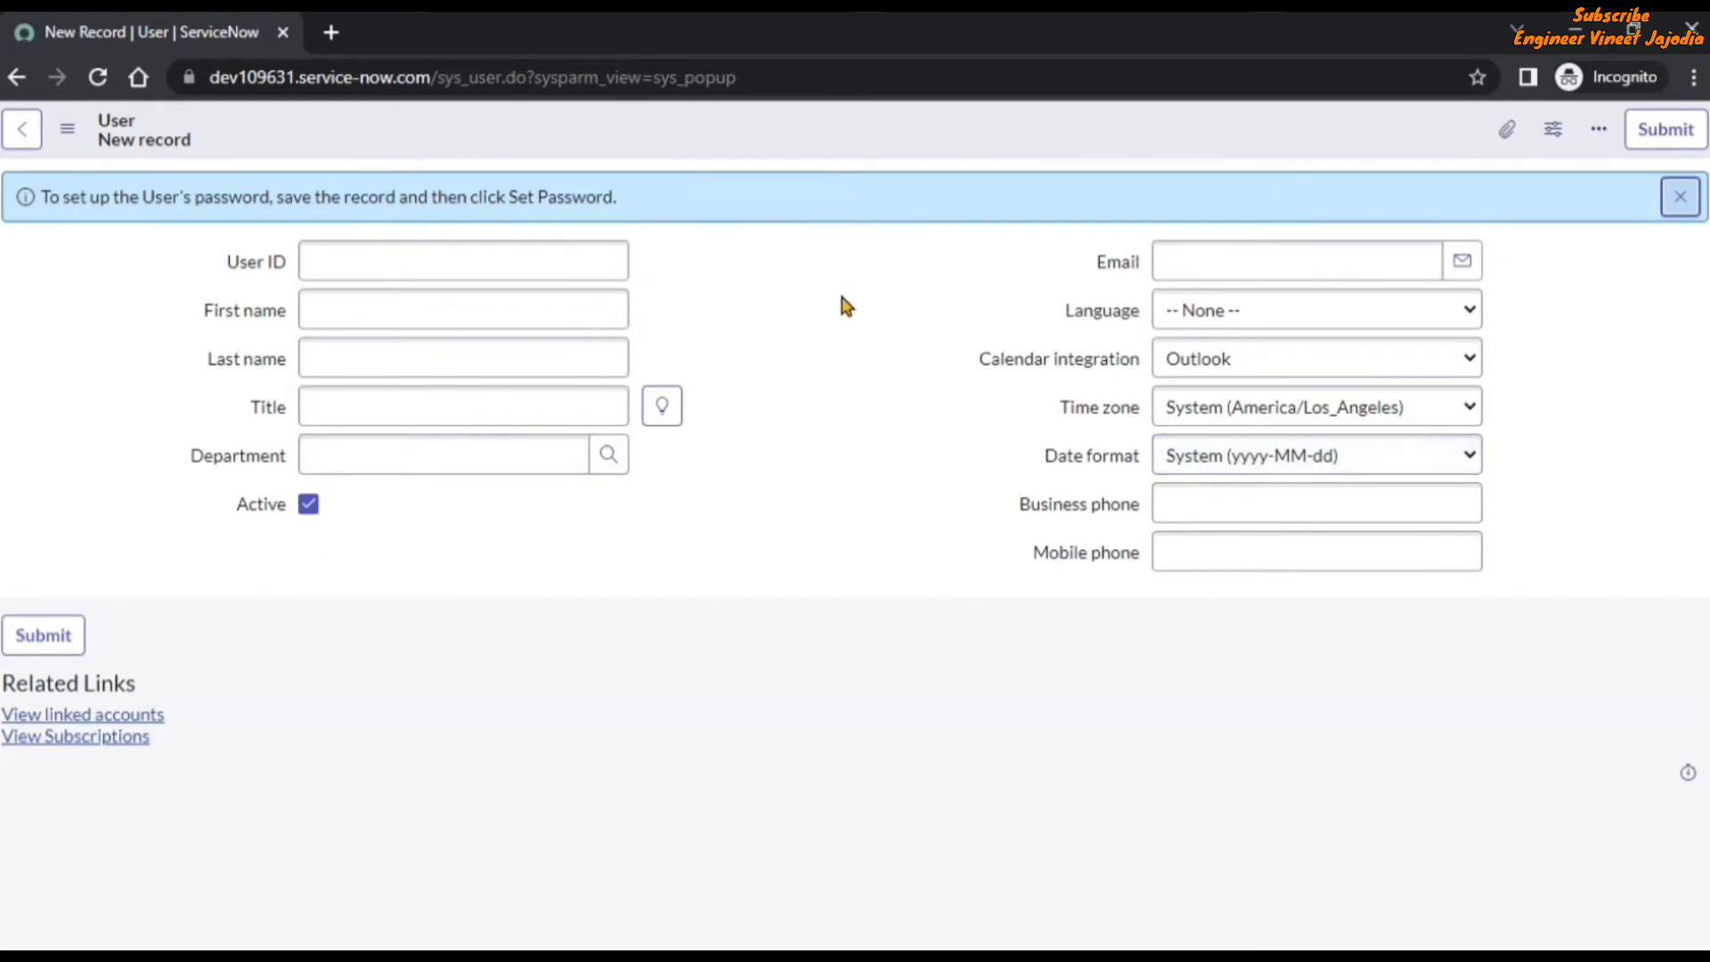
Return to incident INC0010121, check the fields in the caller's record preview, and open the full record from it.
left_click(16, 77)
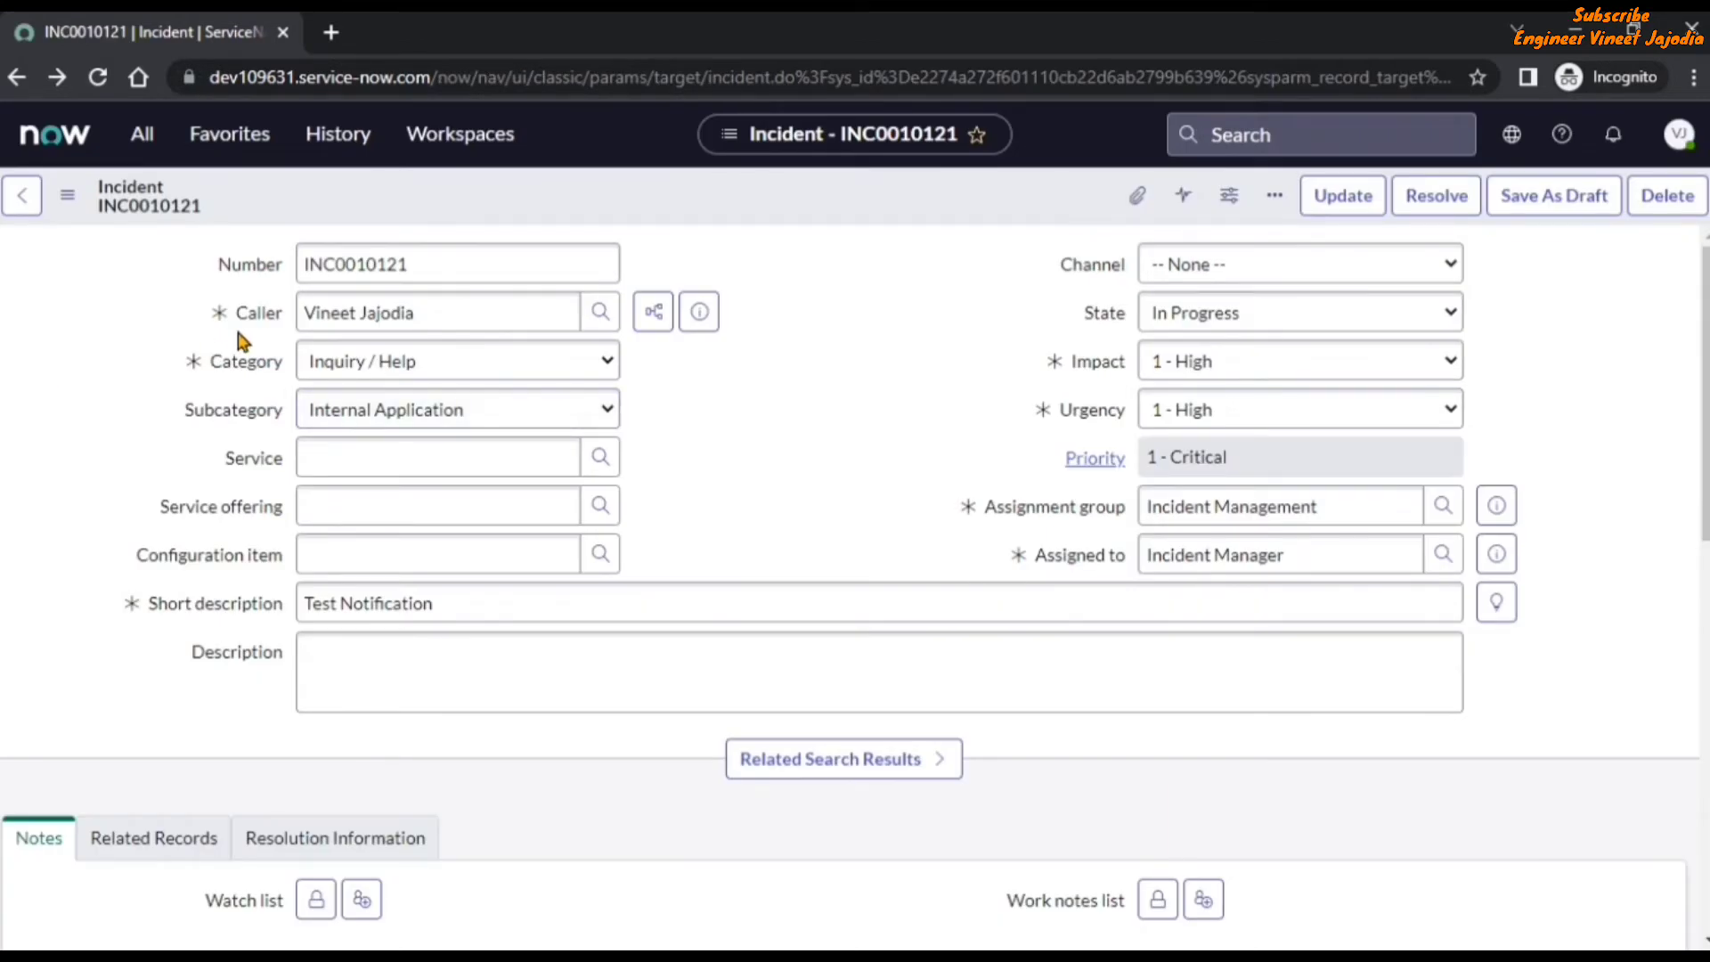
left_click(700, 313)
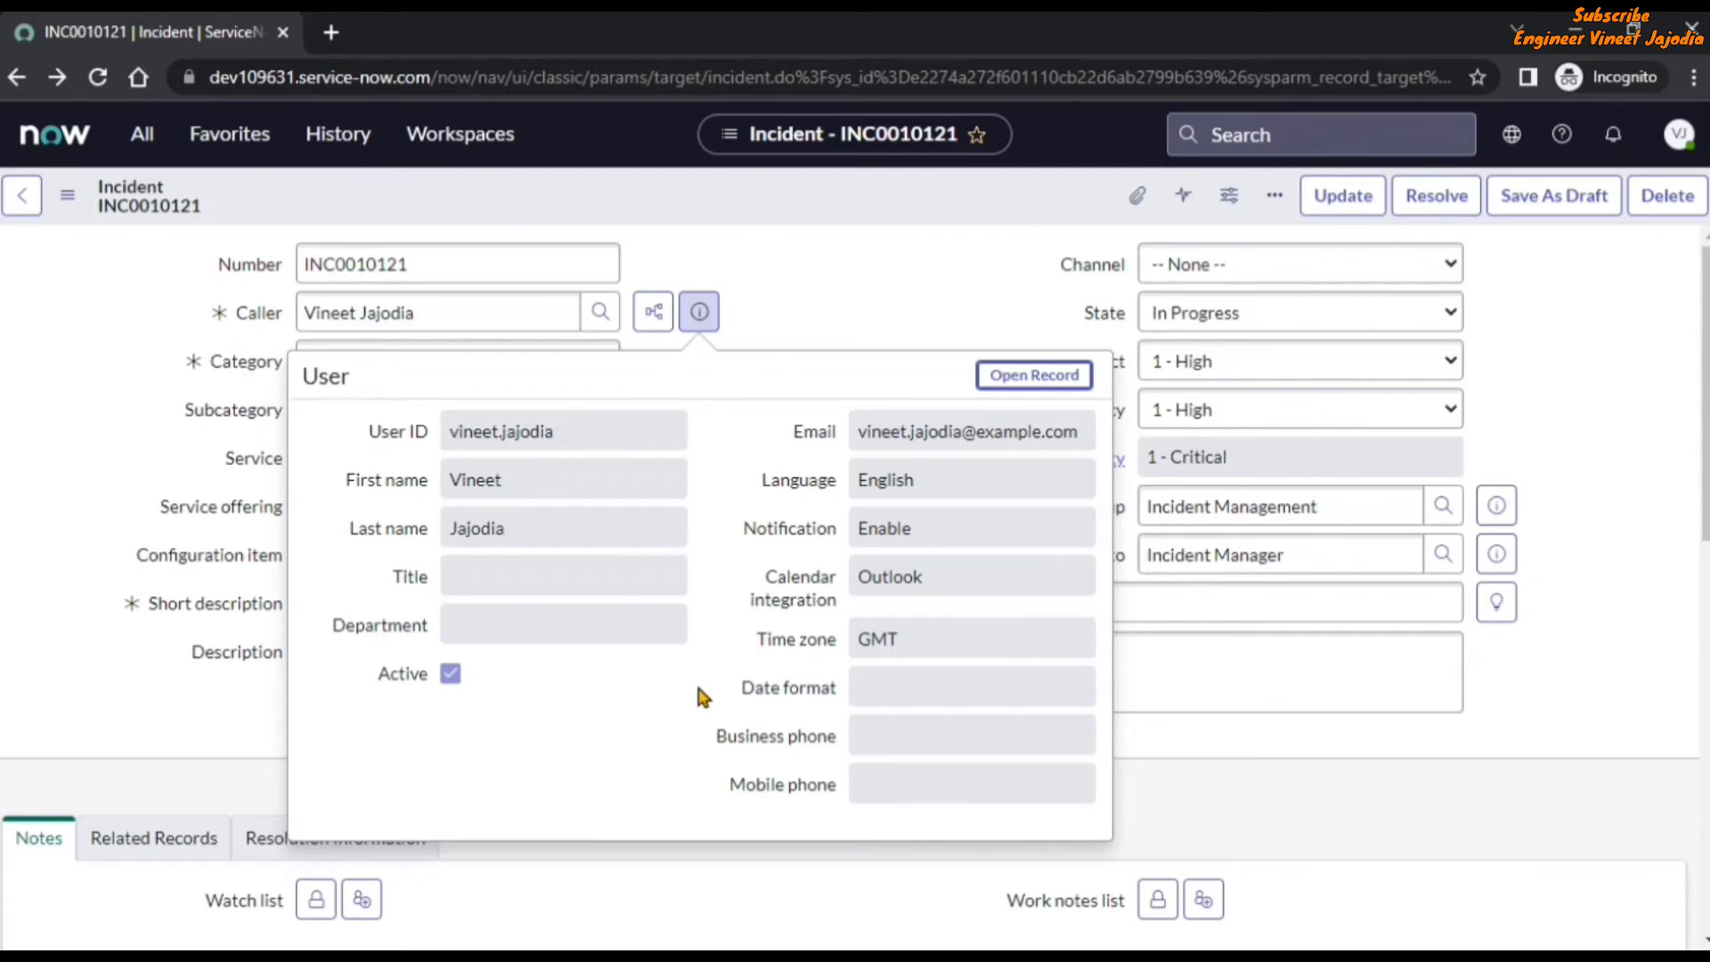
left_click(1031, 377)
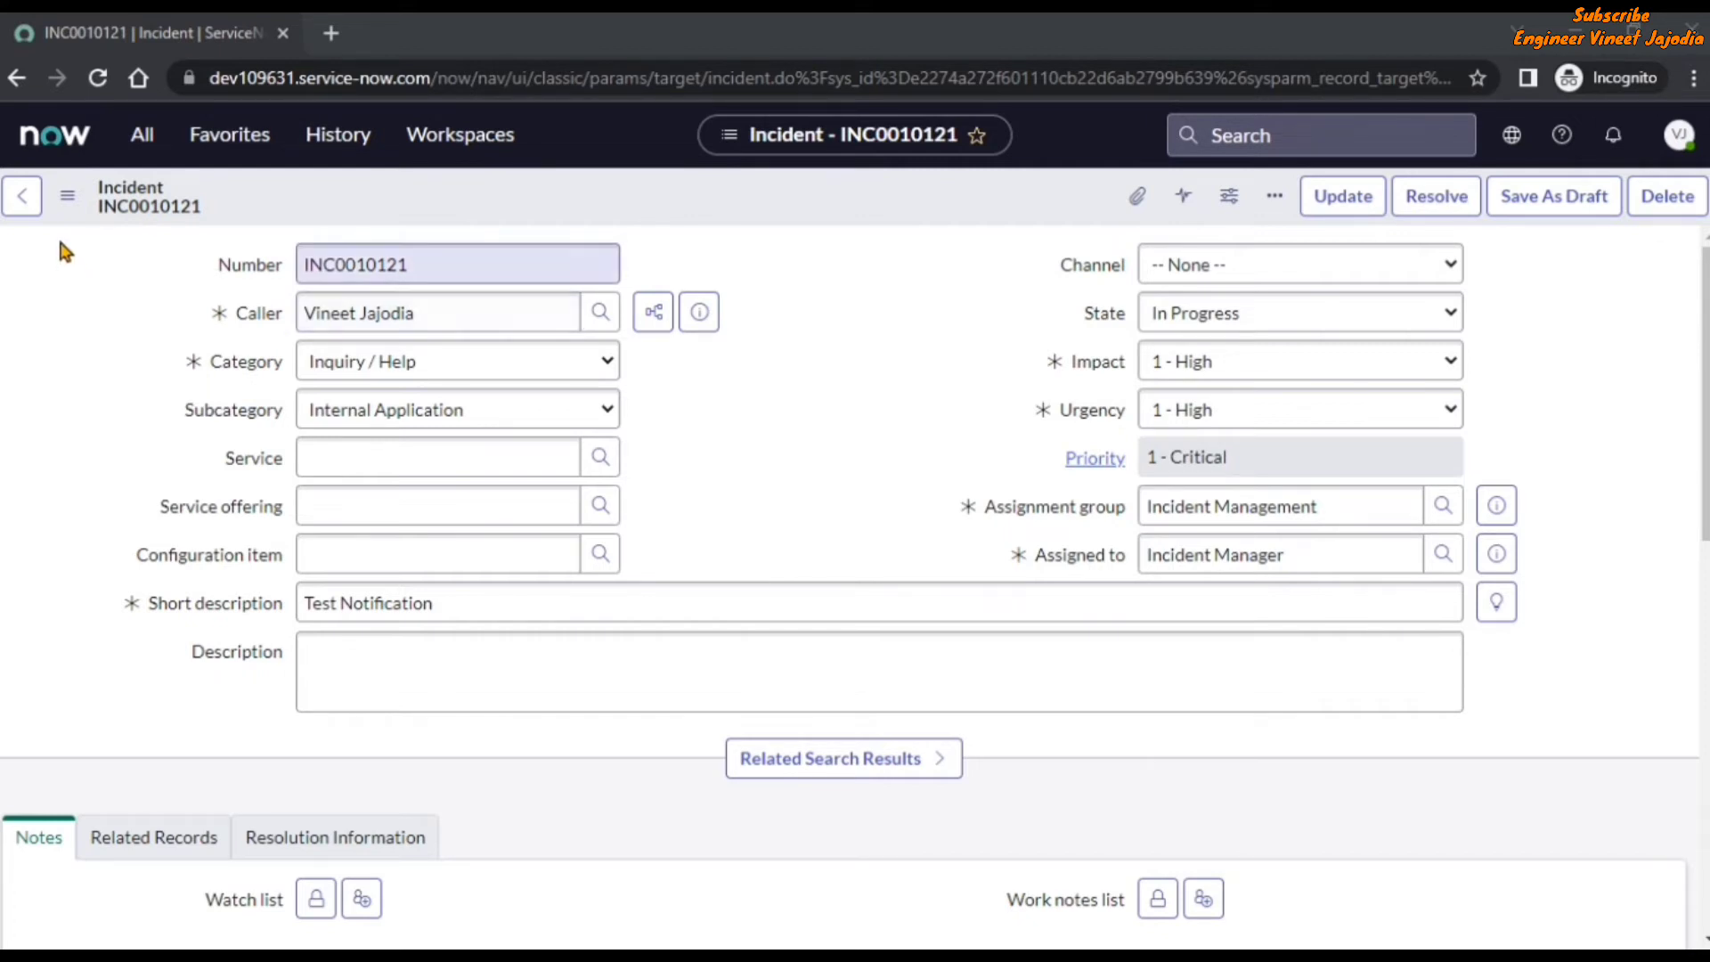
Switch the form of incident INC0010121 to the Self Service view.
left_click(65, 200)
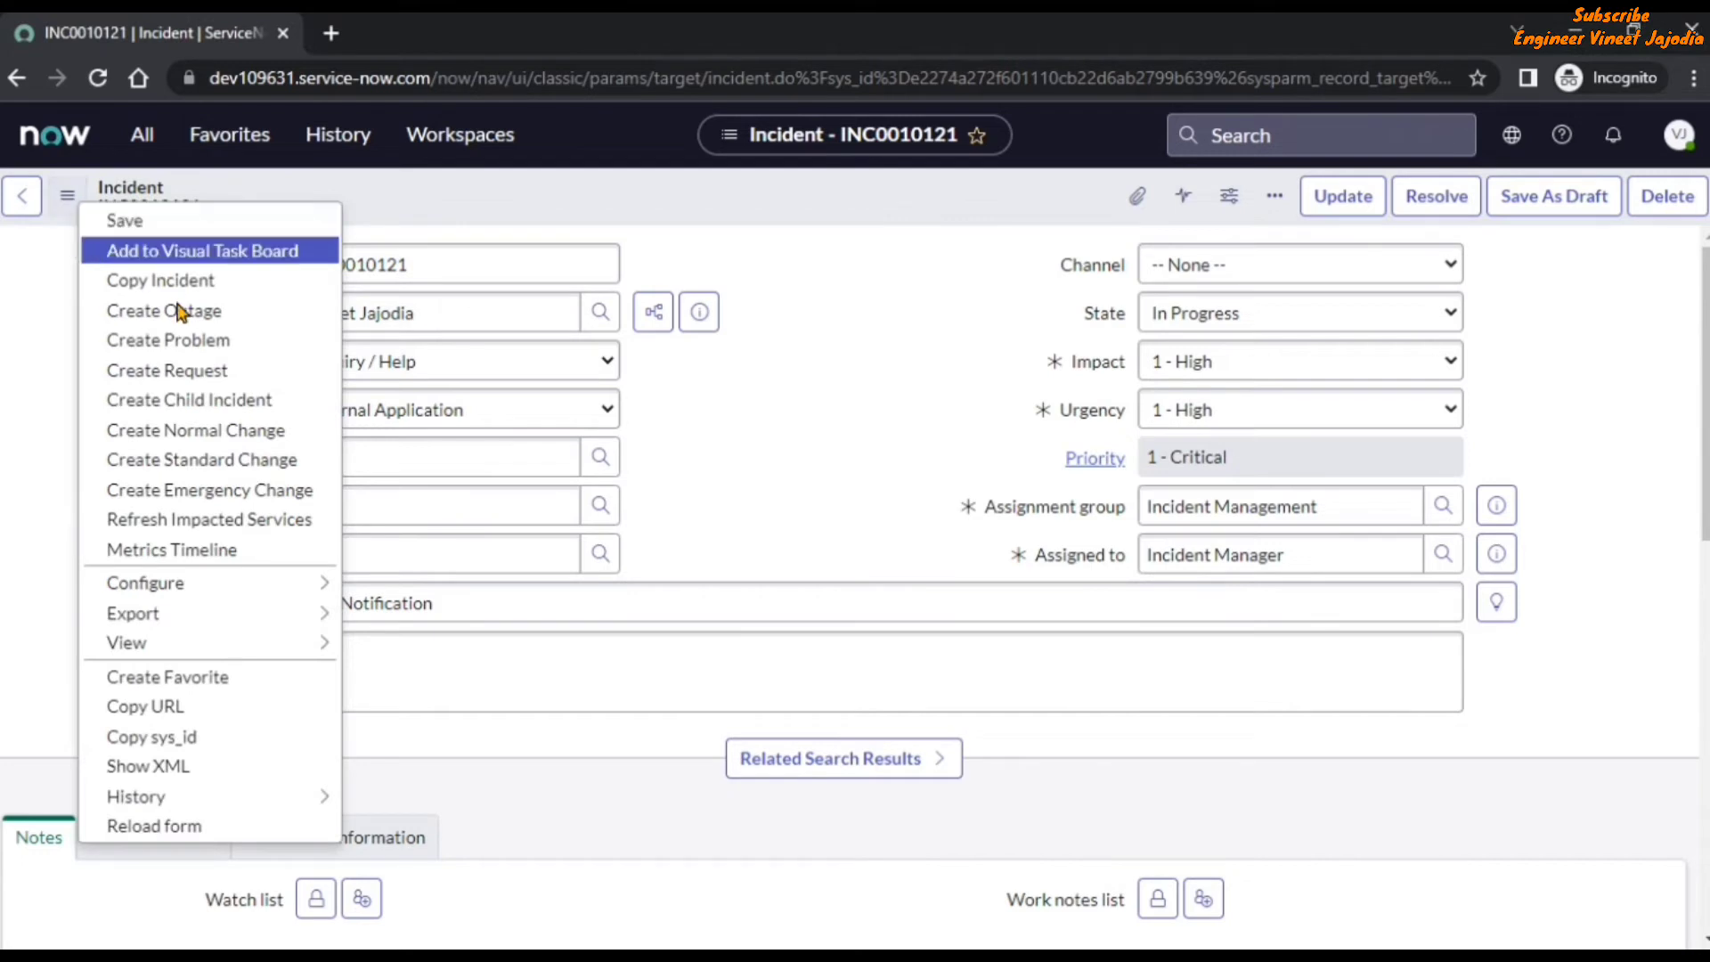
mouse_move(178, 643)
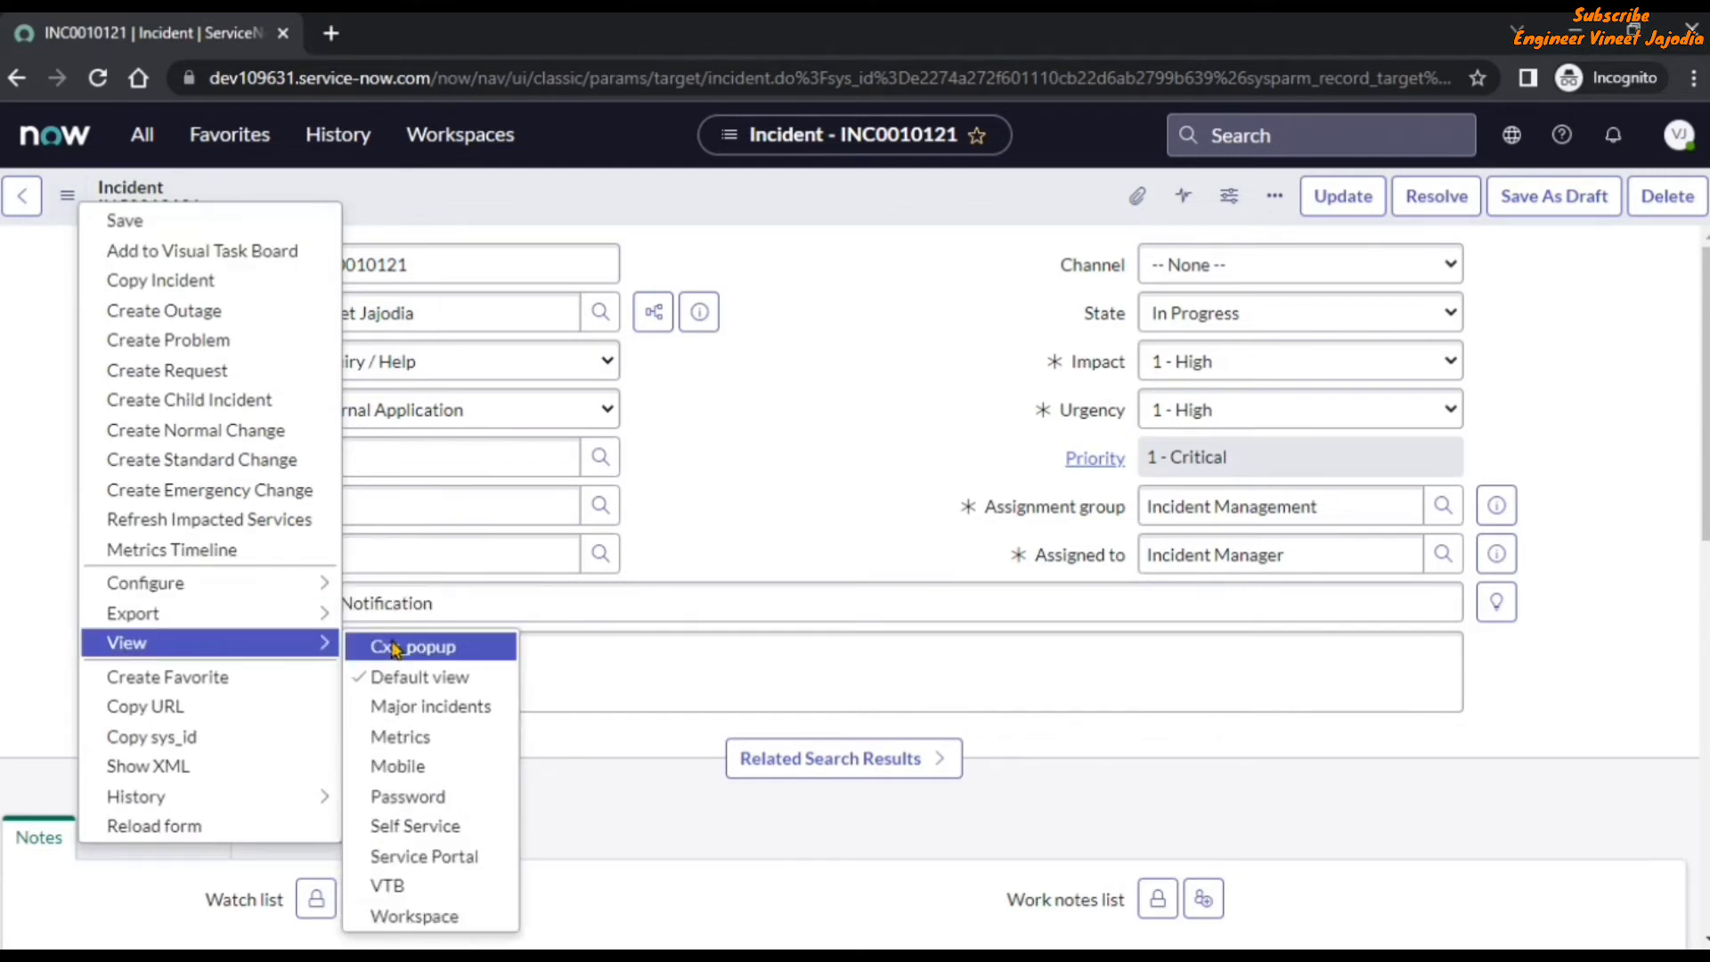
left_click(452, 830)
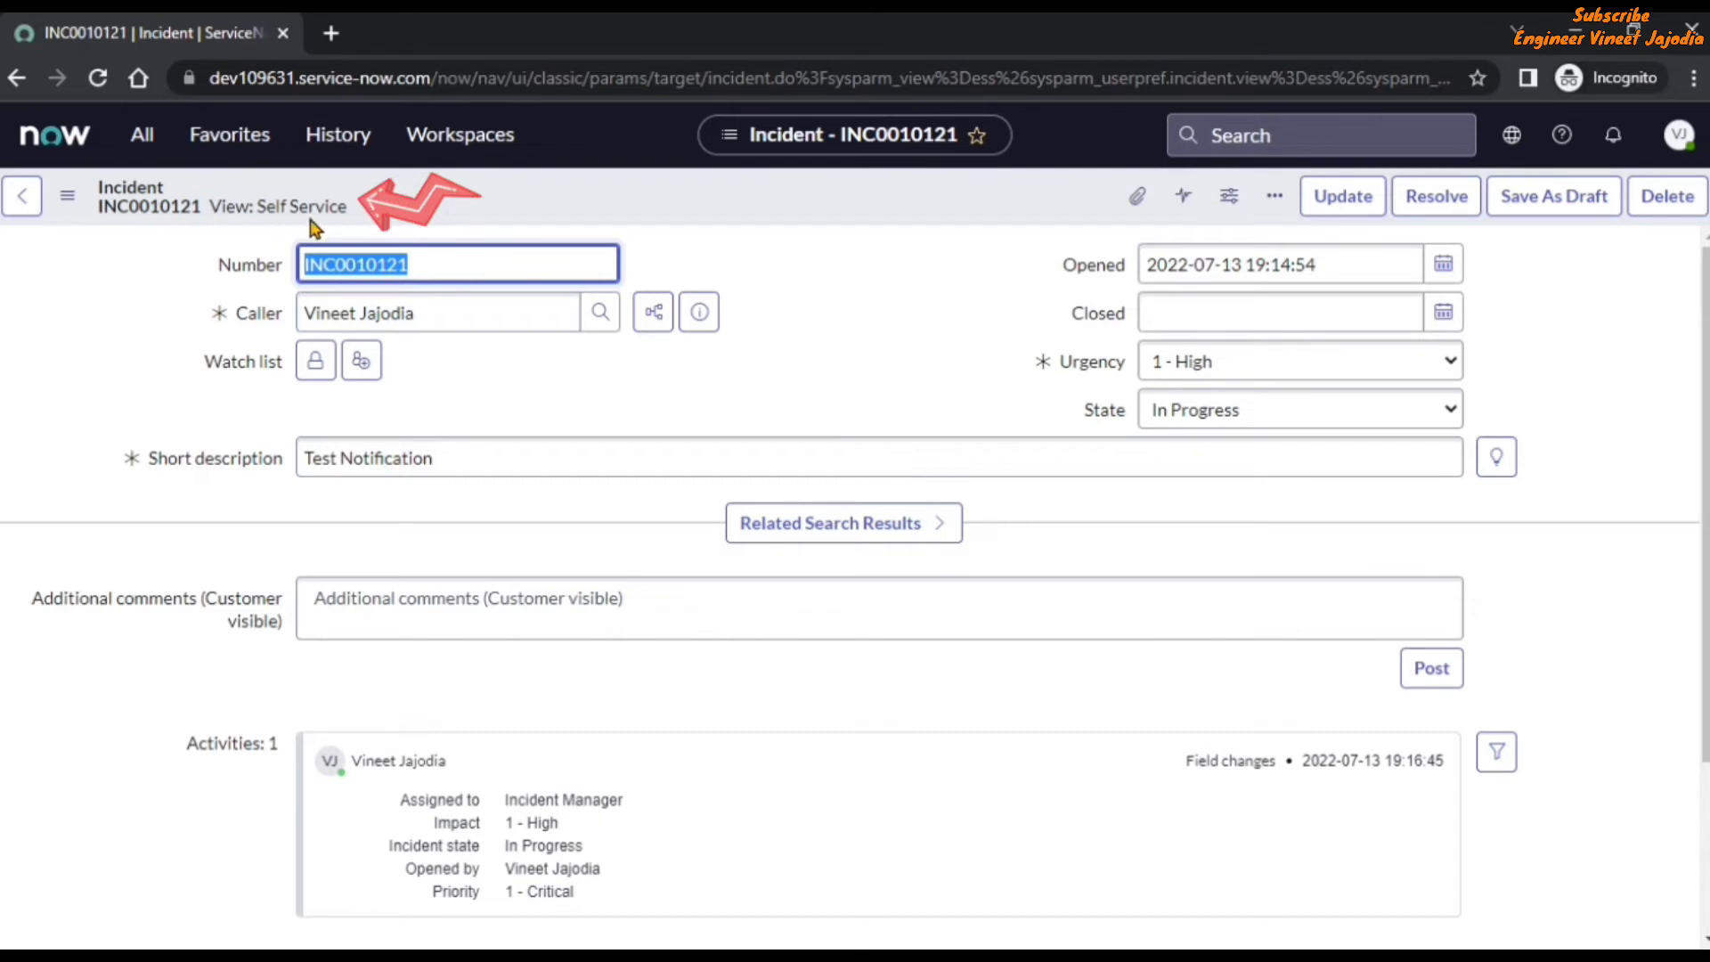
left_click(793, 333)
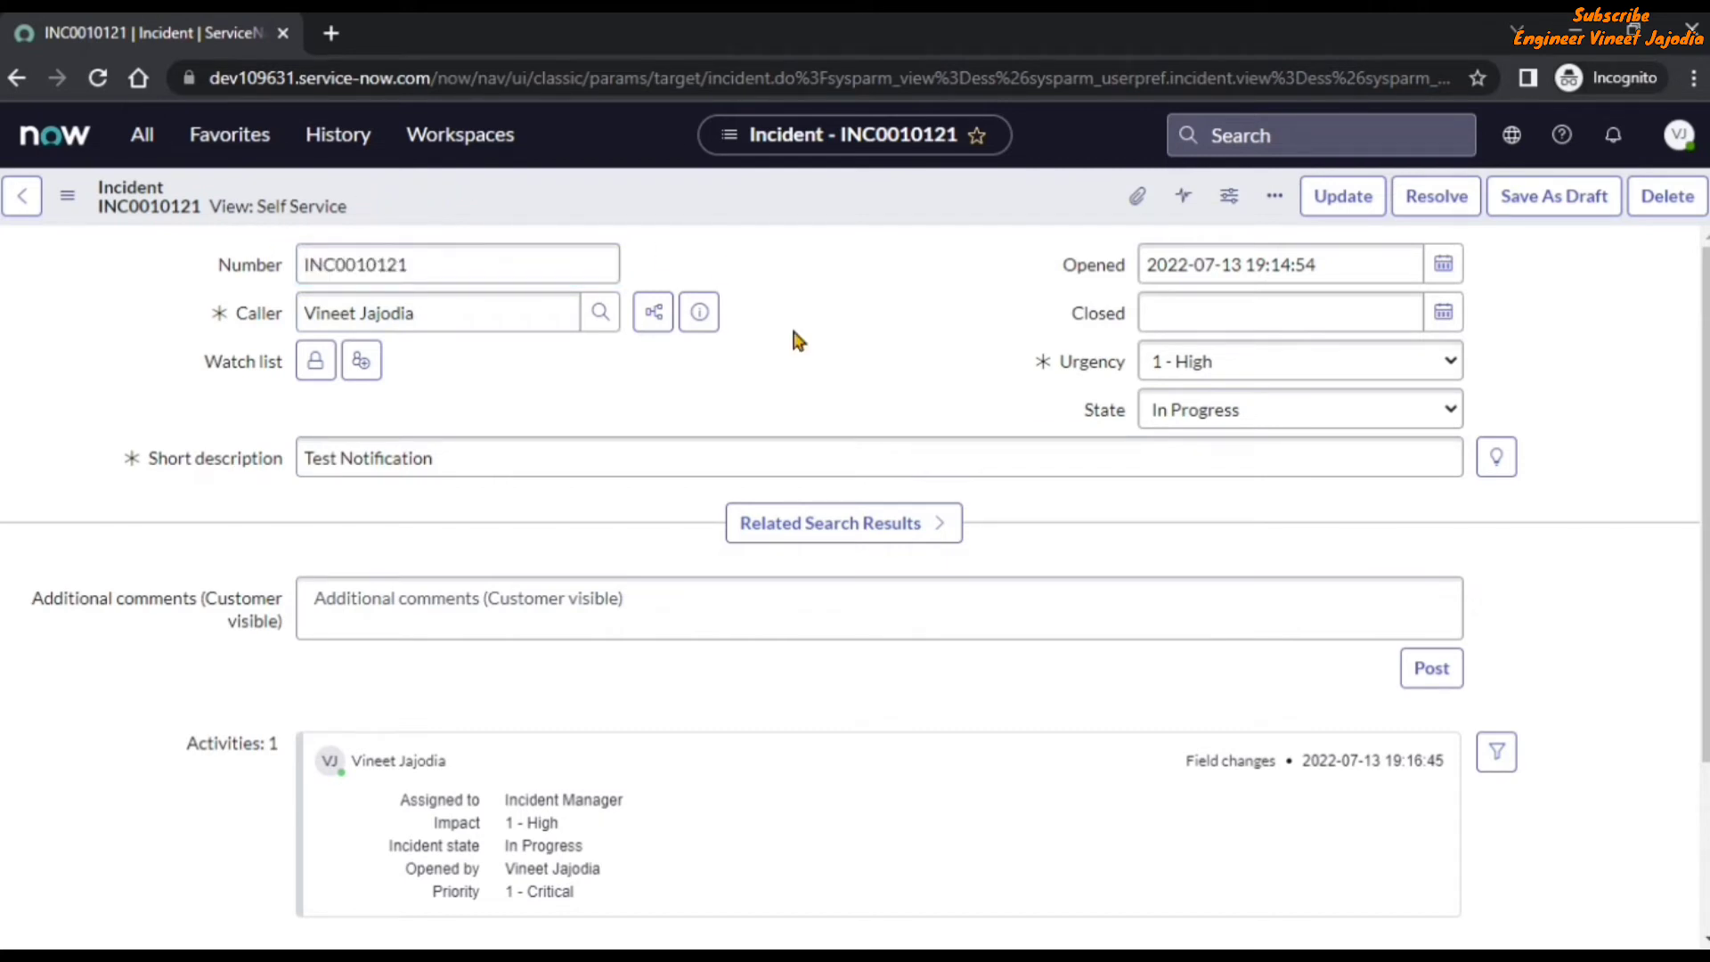
Check which fields the caller's record preview shows while the incident is in the Self Service view.
left_click(696, 314)
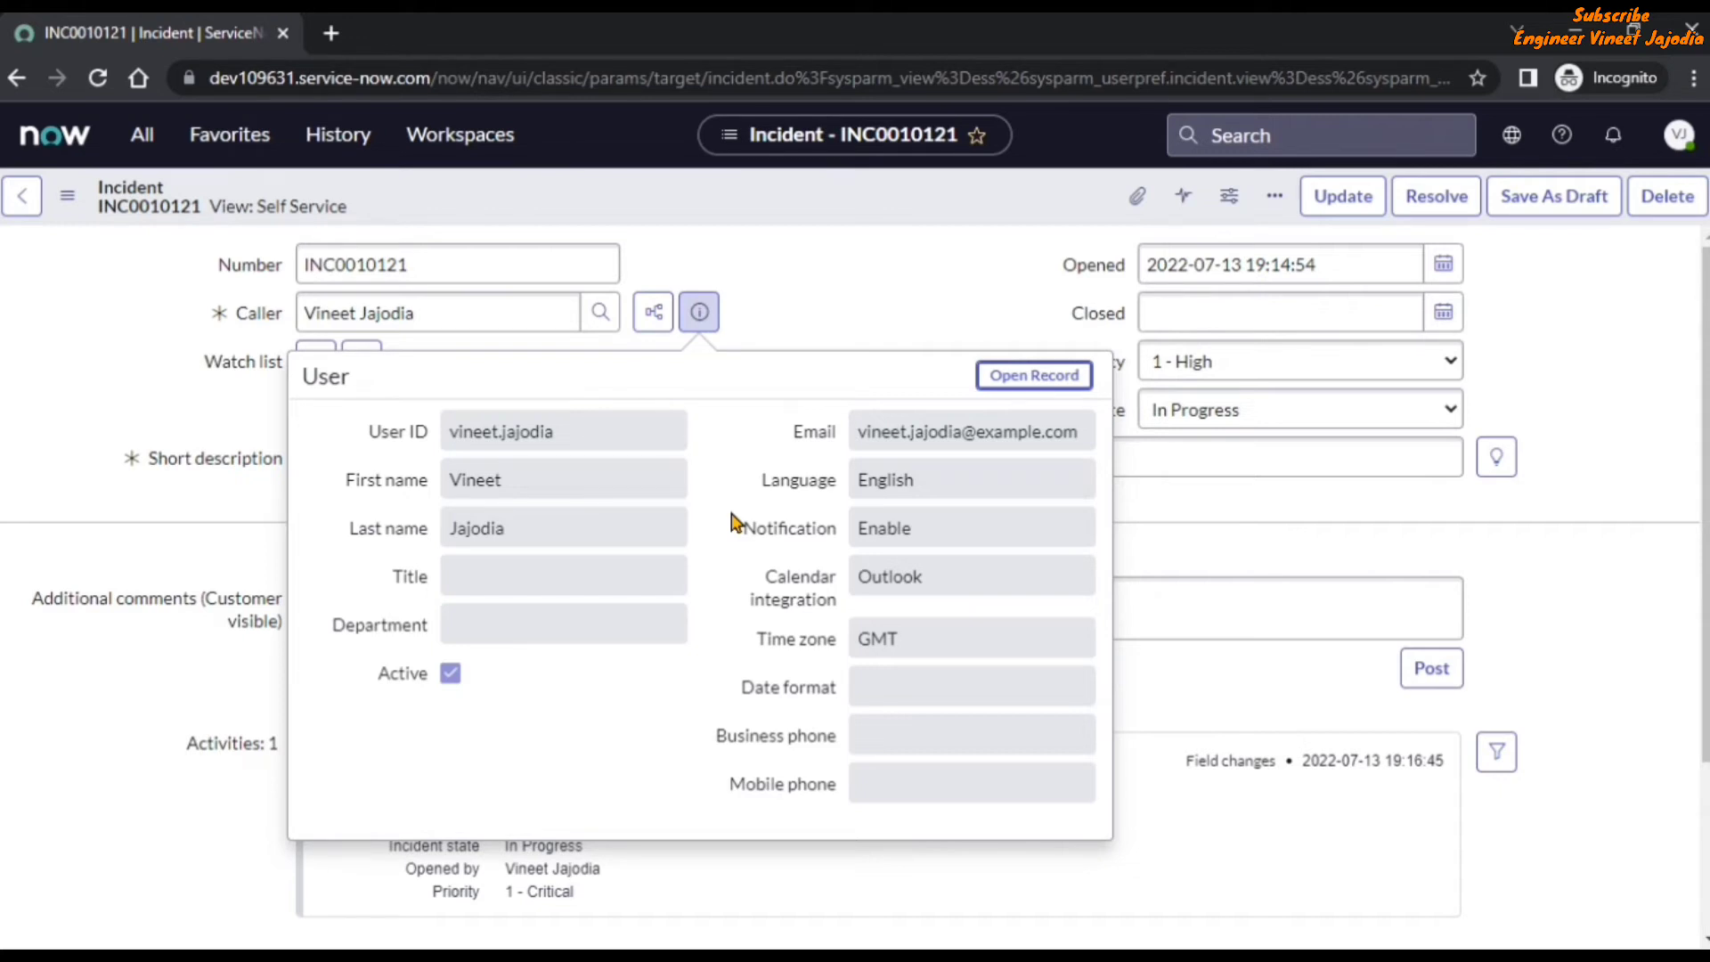
left_click(832, 310)
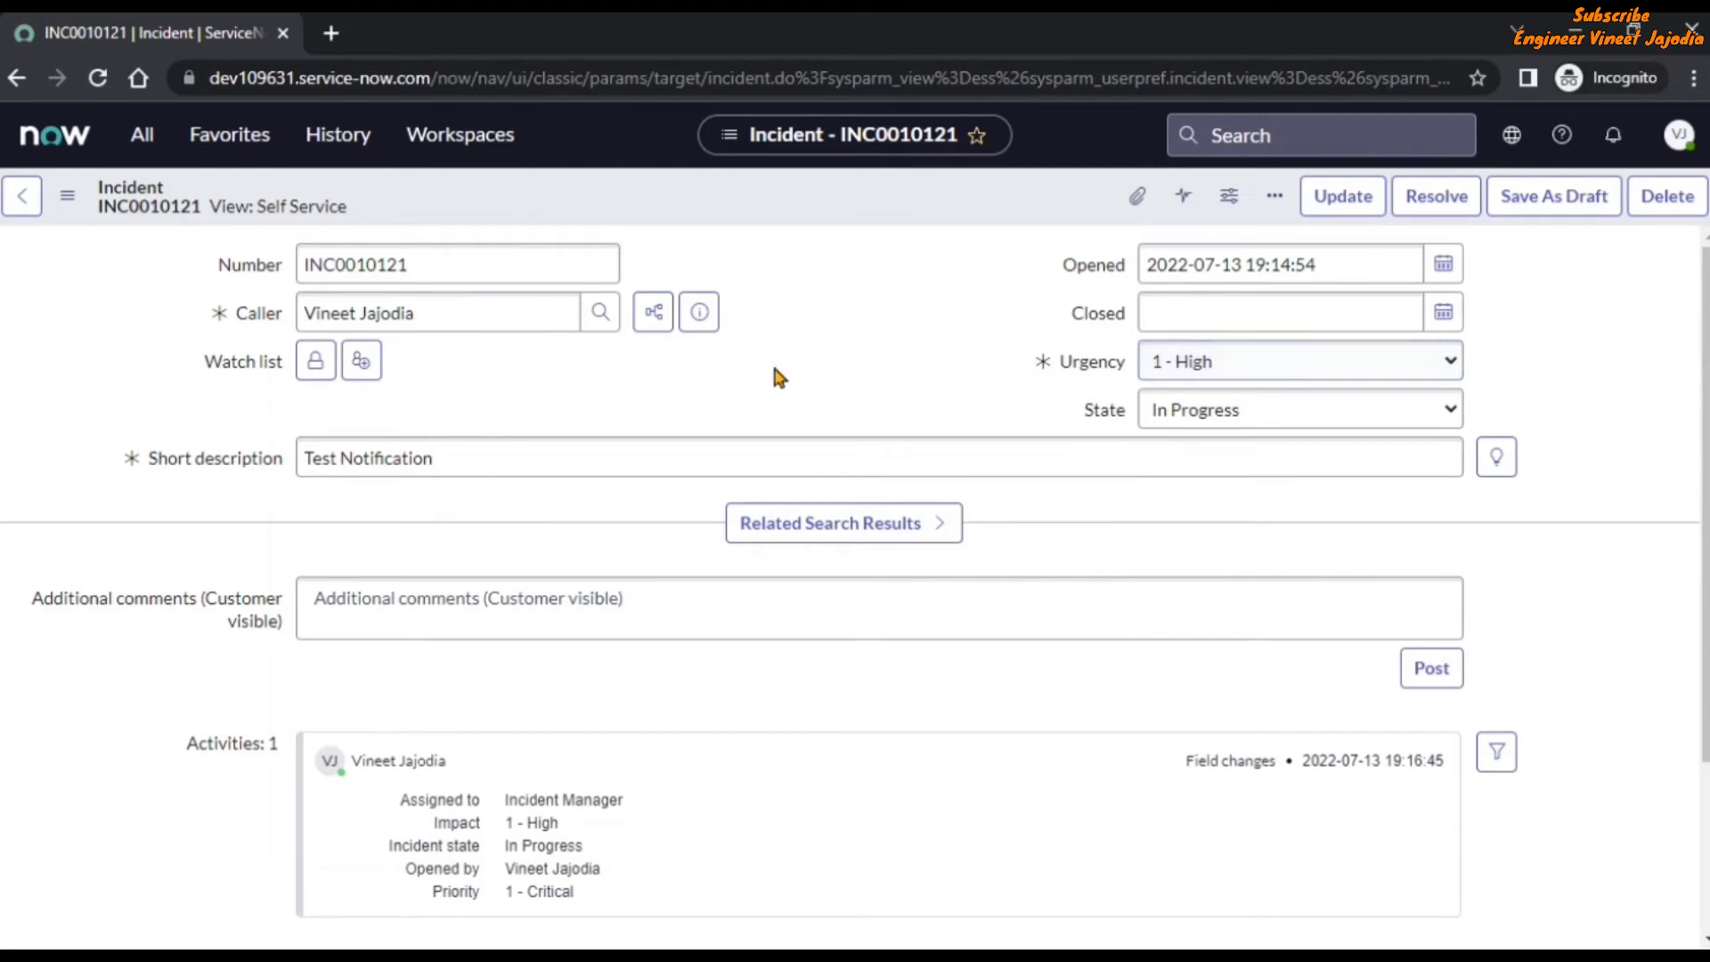
left_click(699, 314)
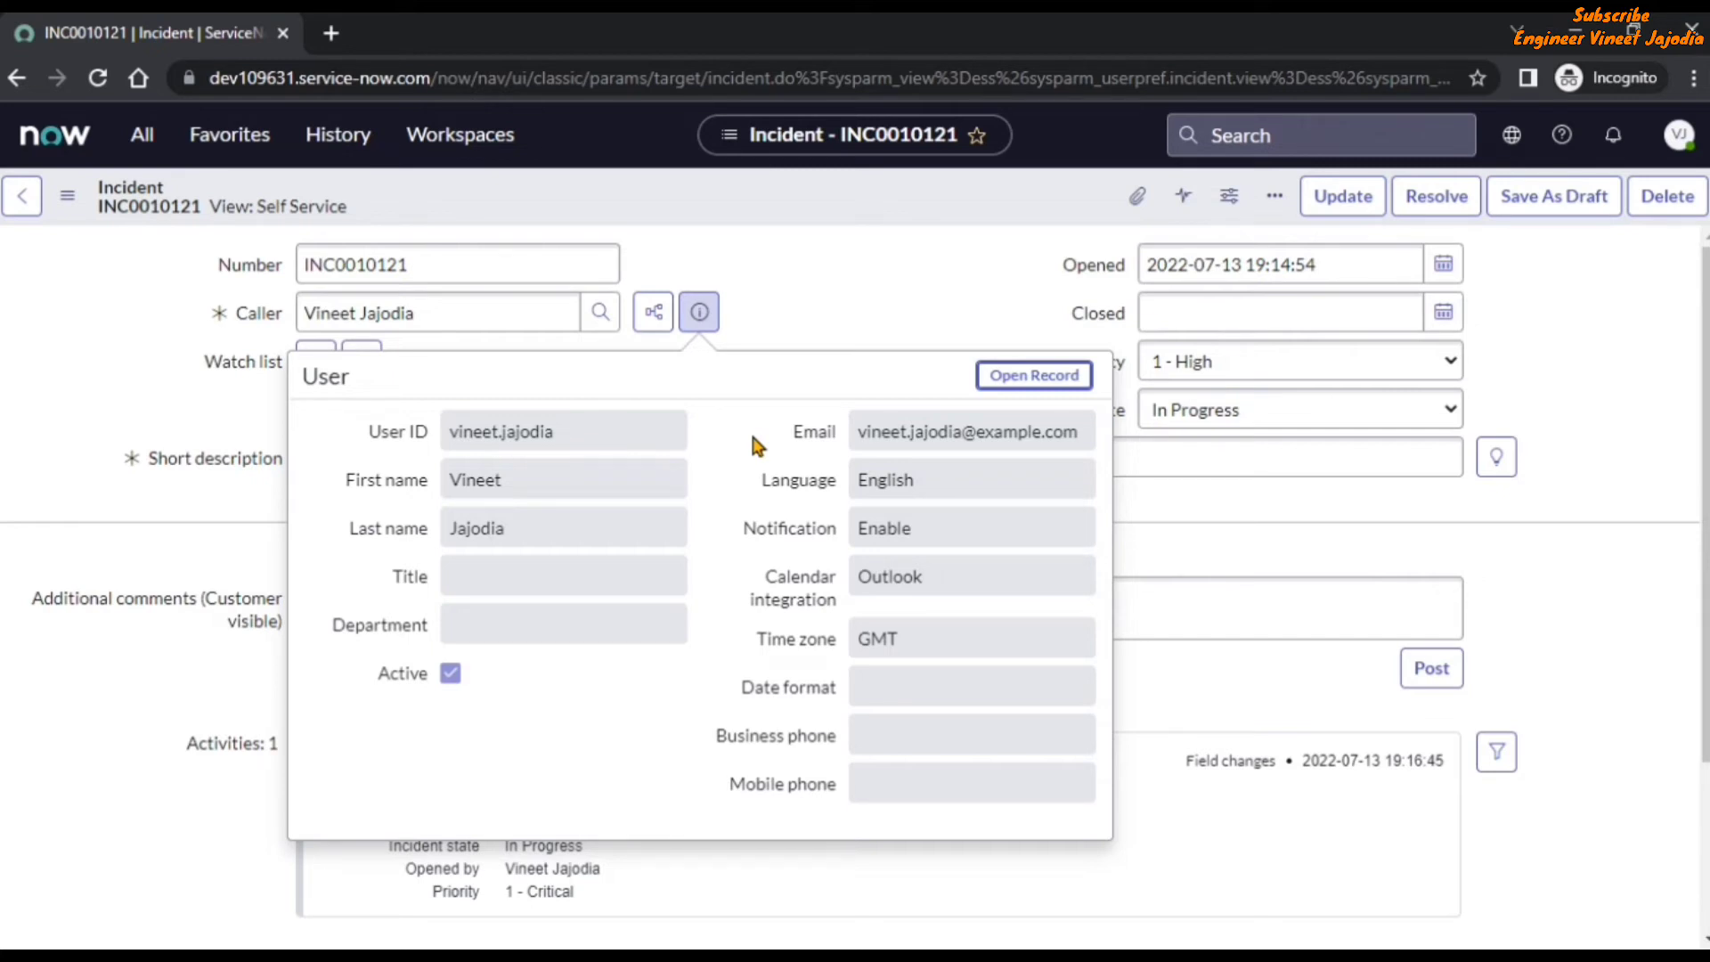
left_click(785, 309)
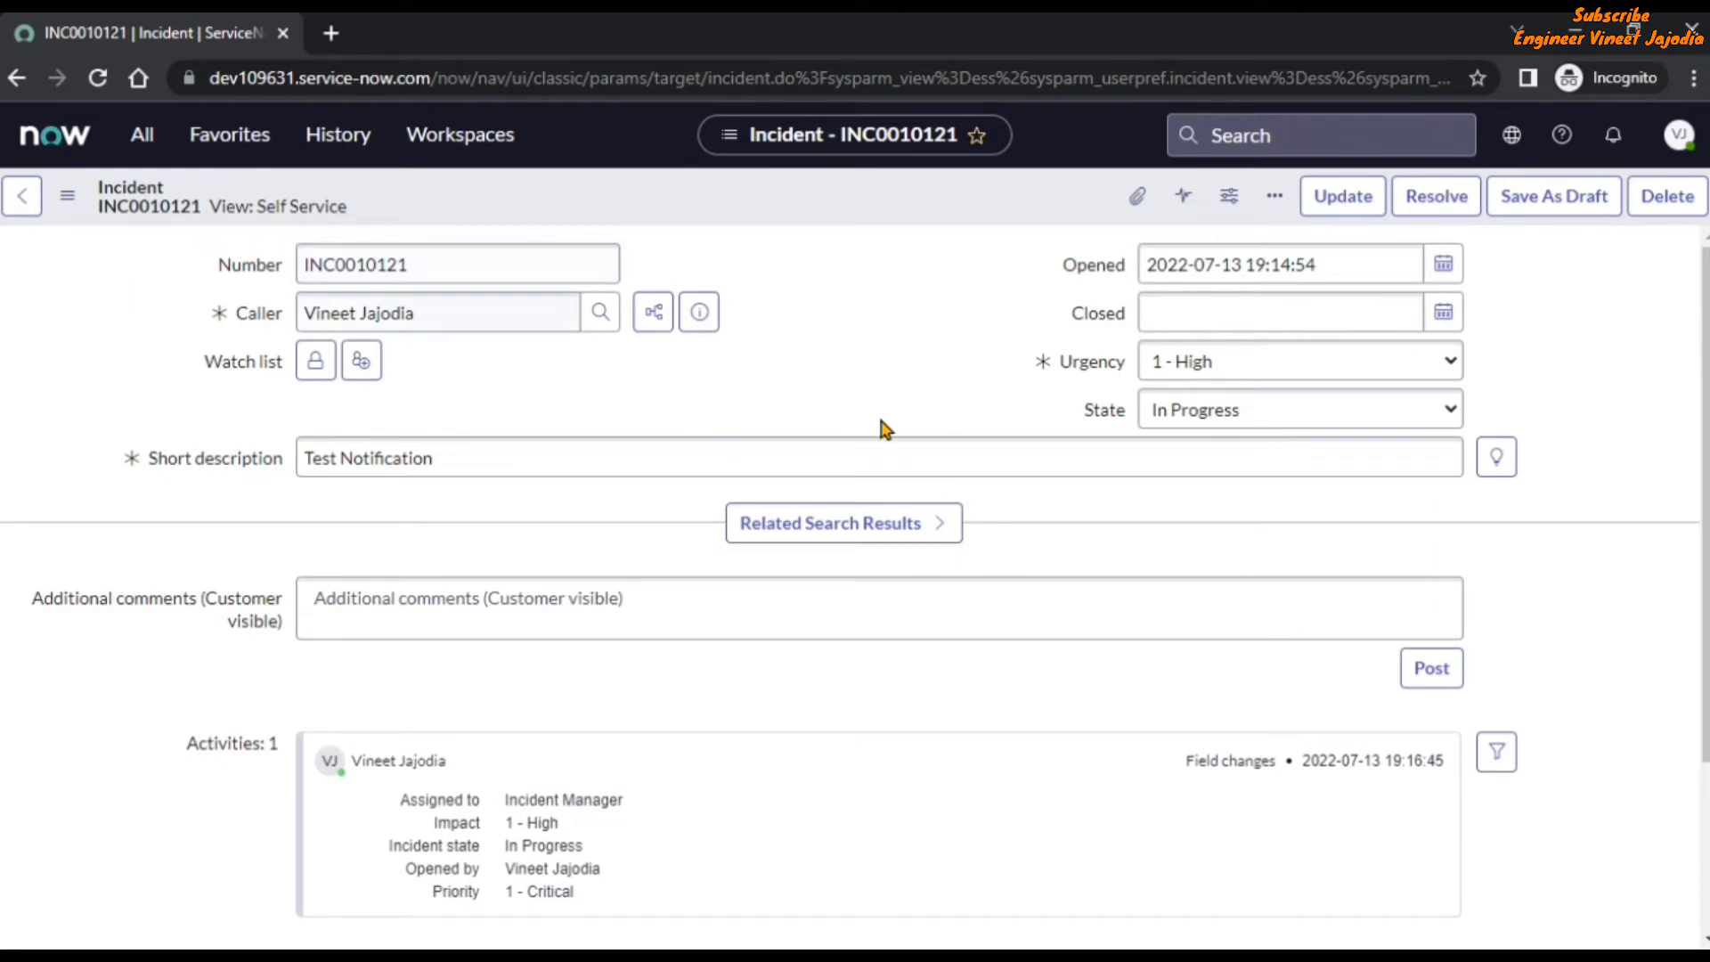
Open the caller's full record from the preview, examine its view and fields, and go back to the incident.
left_click(701, 314)
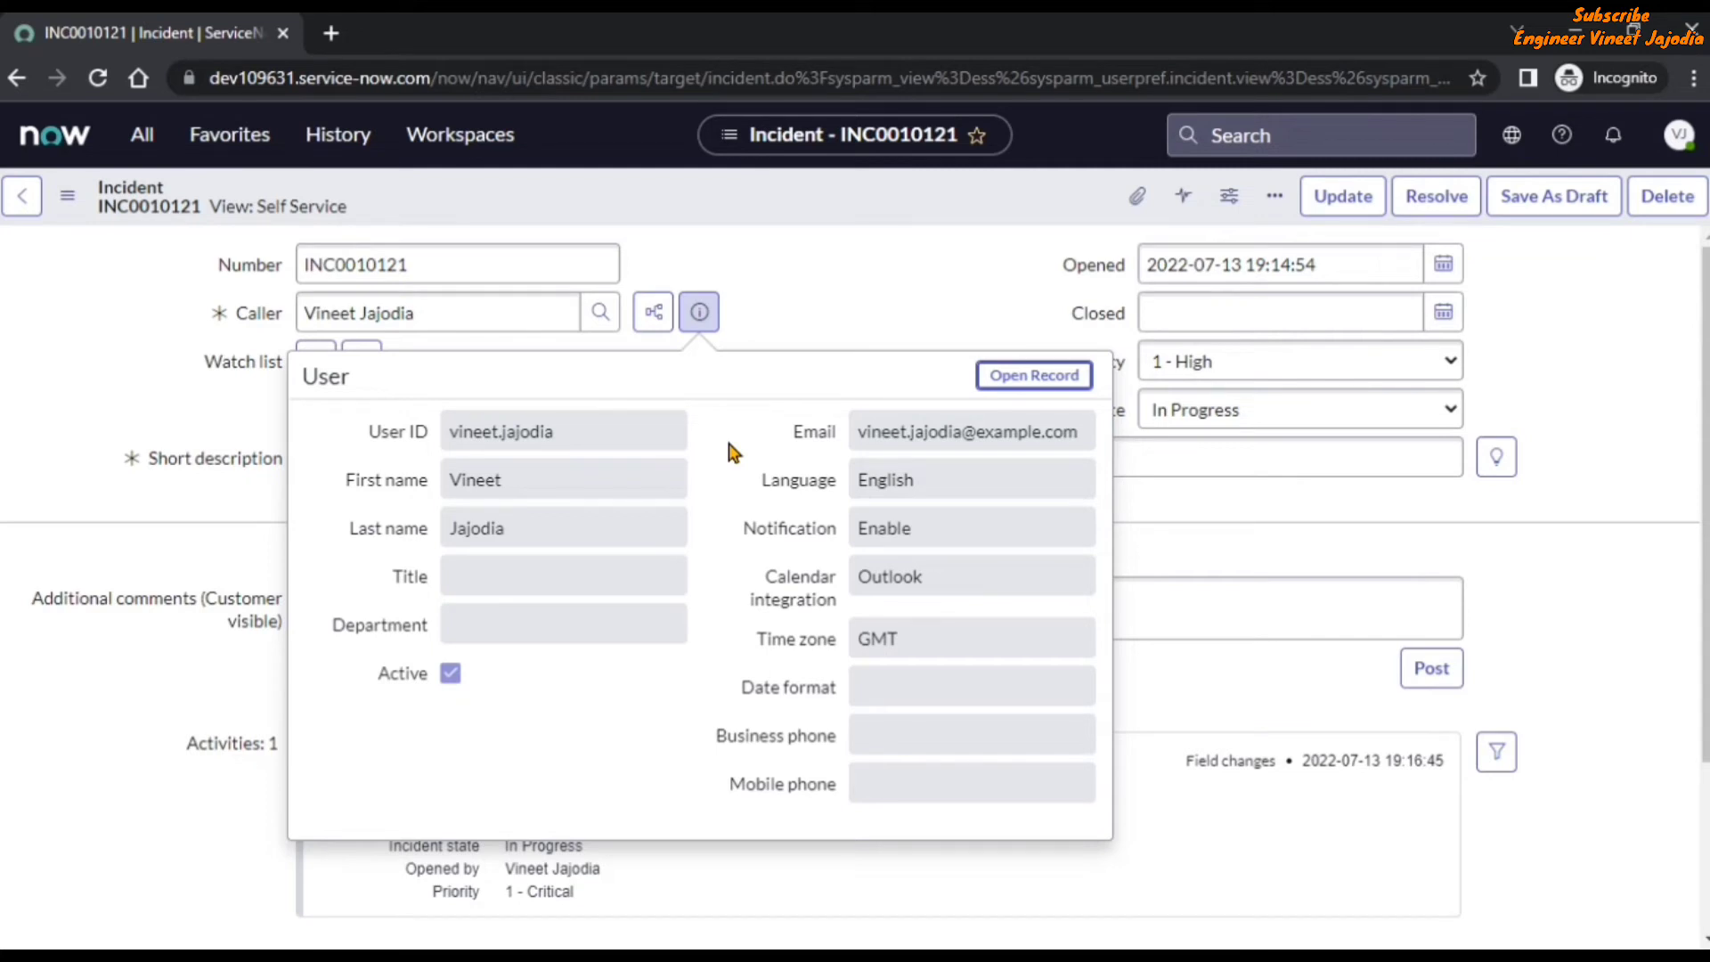
left_click(1048, 377)
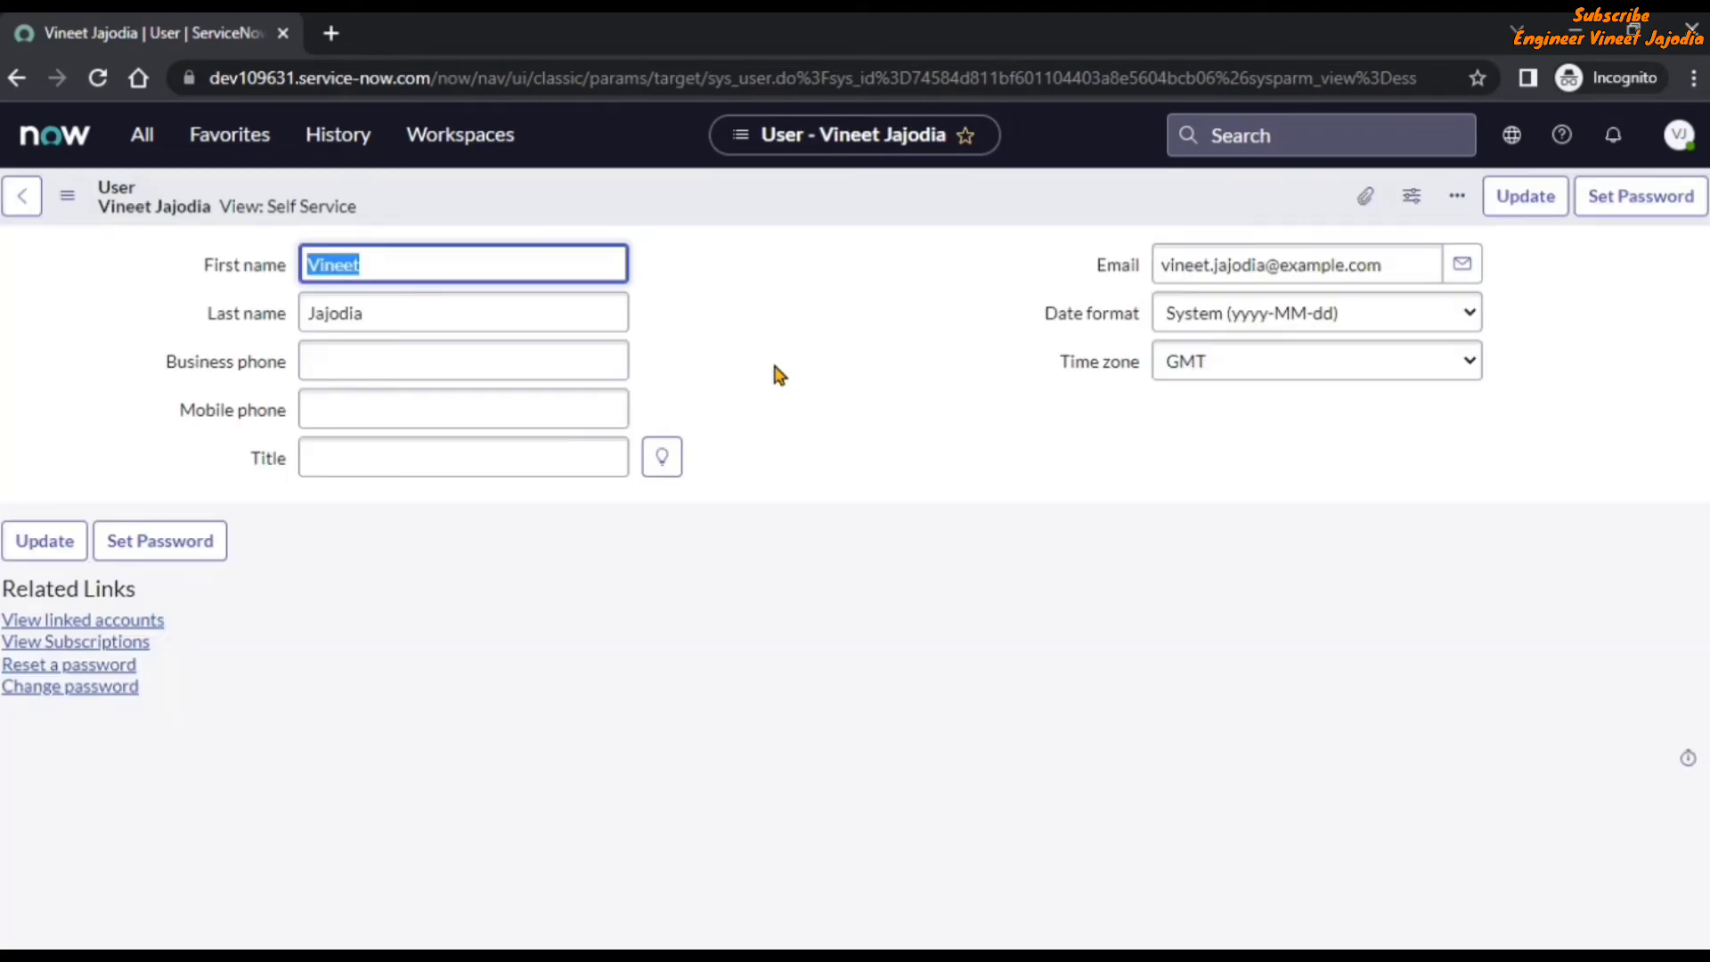
left_click(777, 373)
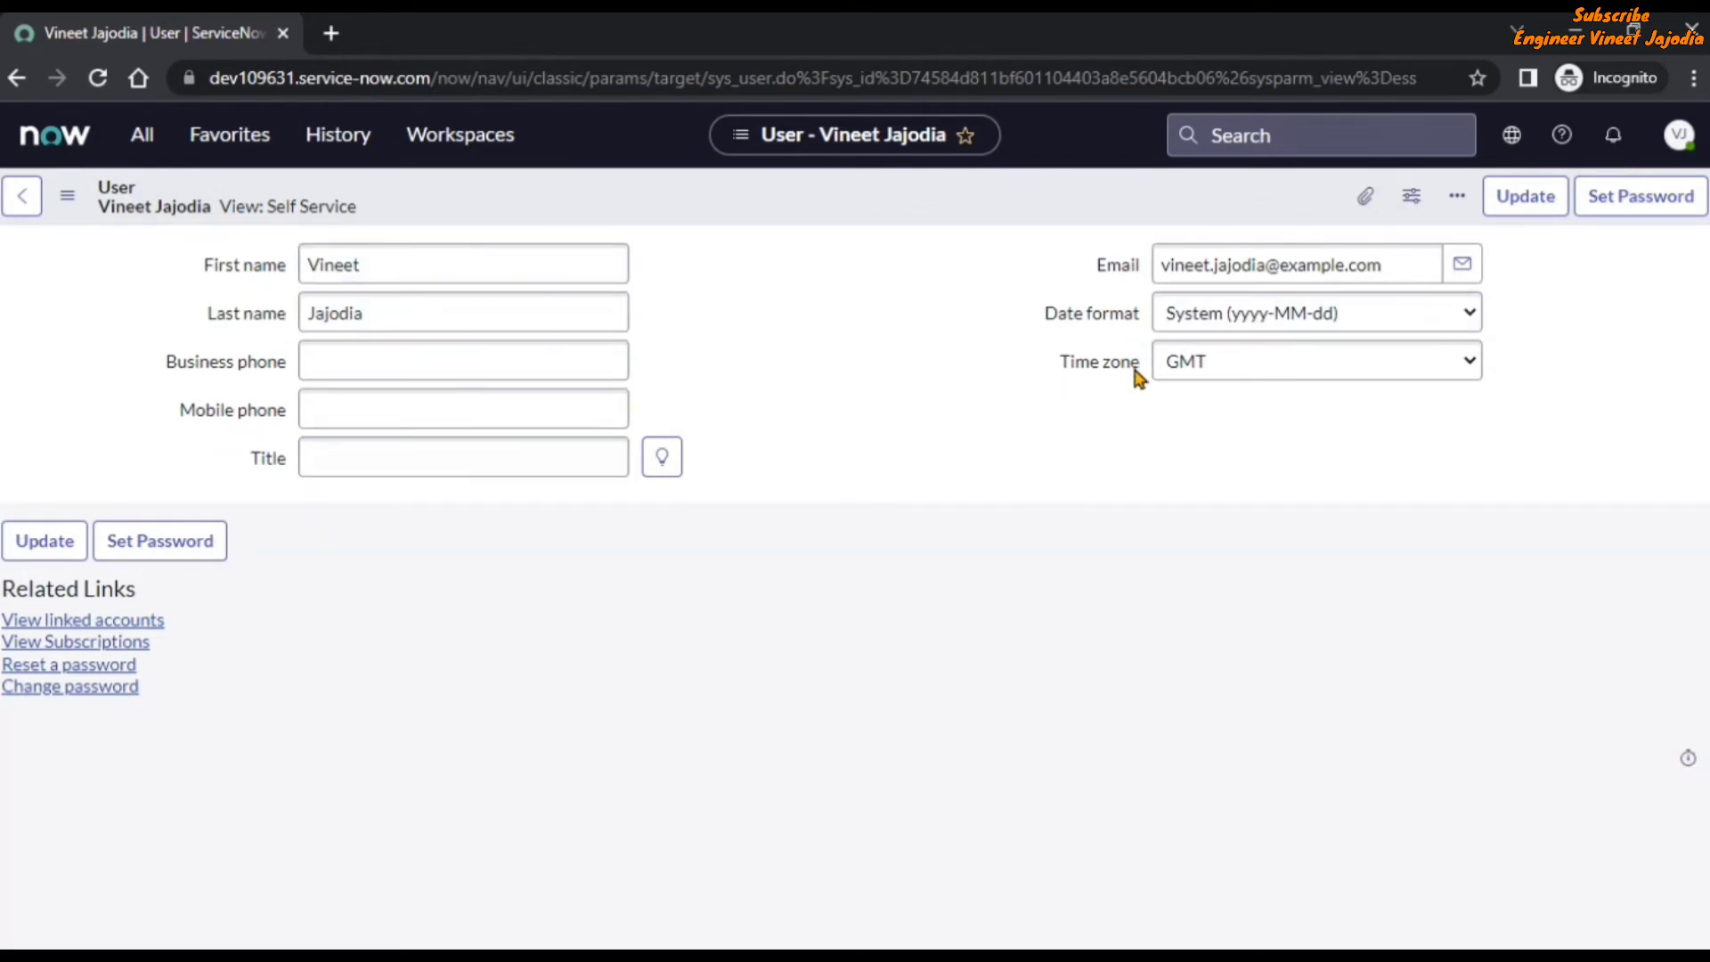
left_click(16, 78)
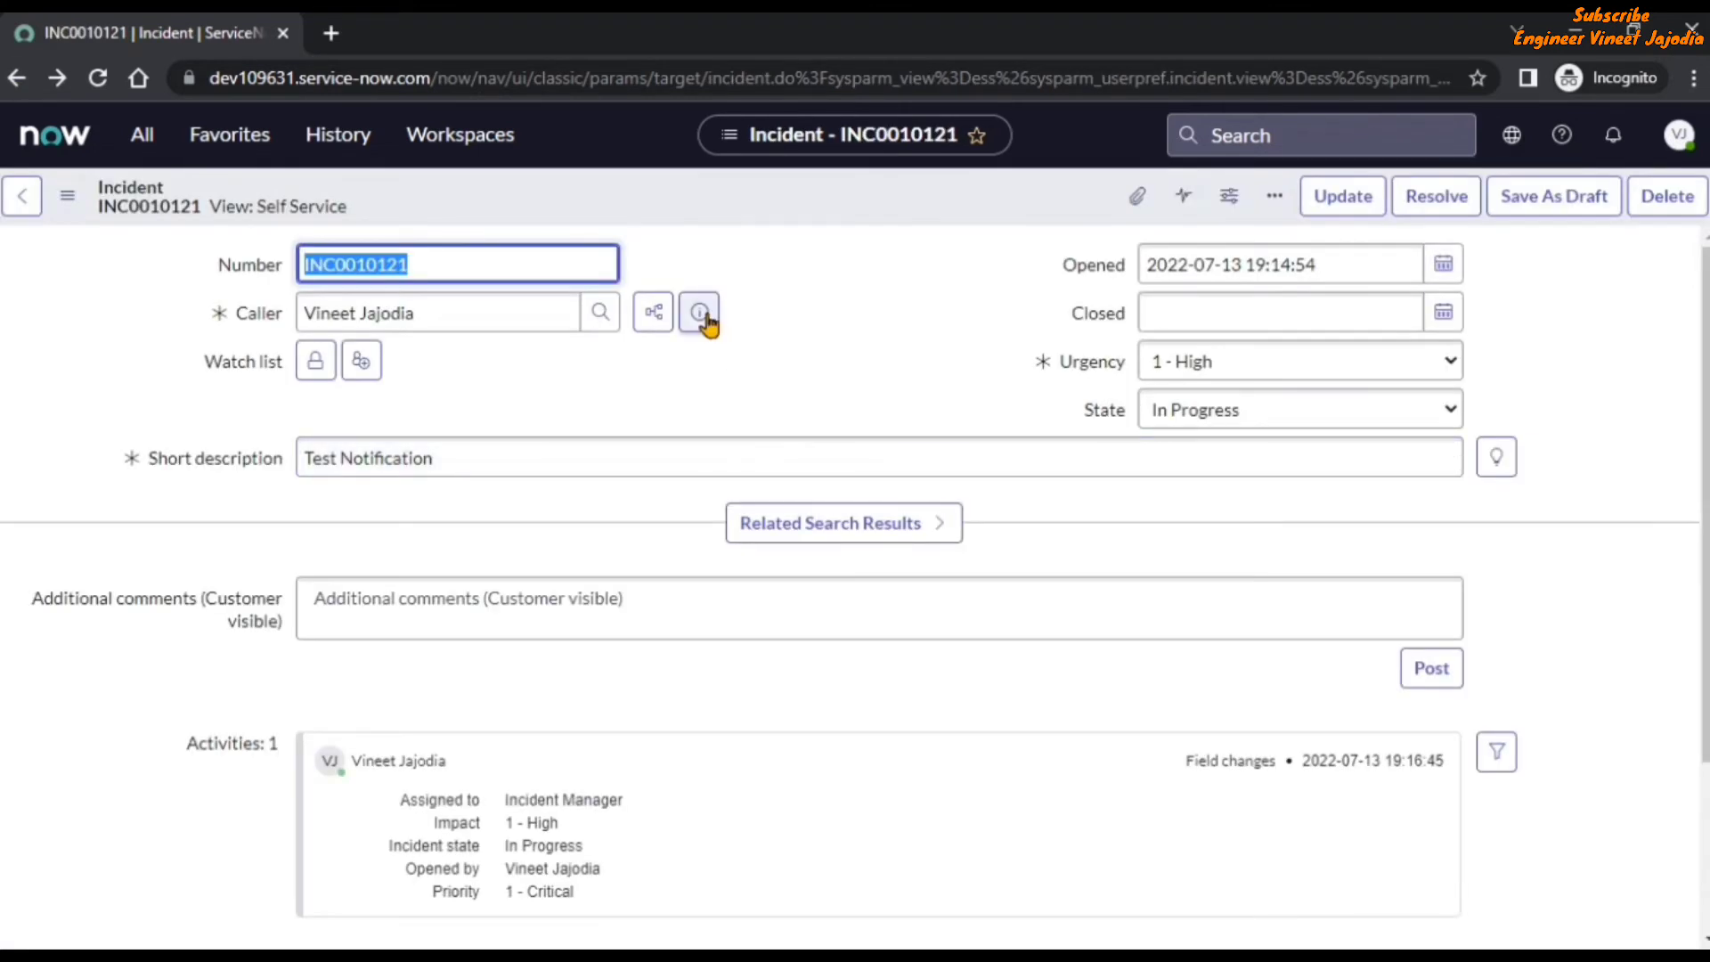
Open the caller's full user record from the preview and bring up the Form Layout configuration for its Self Service view.
left_click(710, 316)
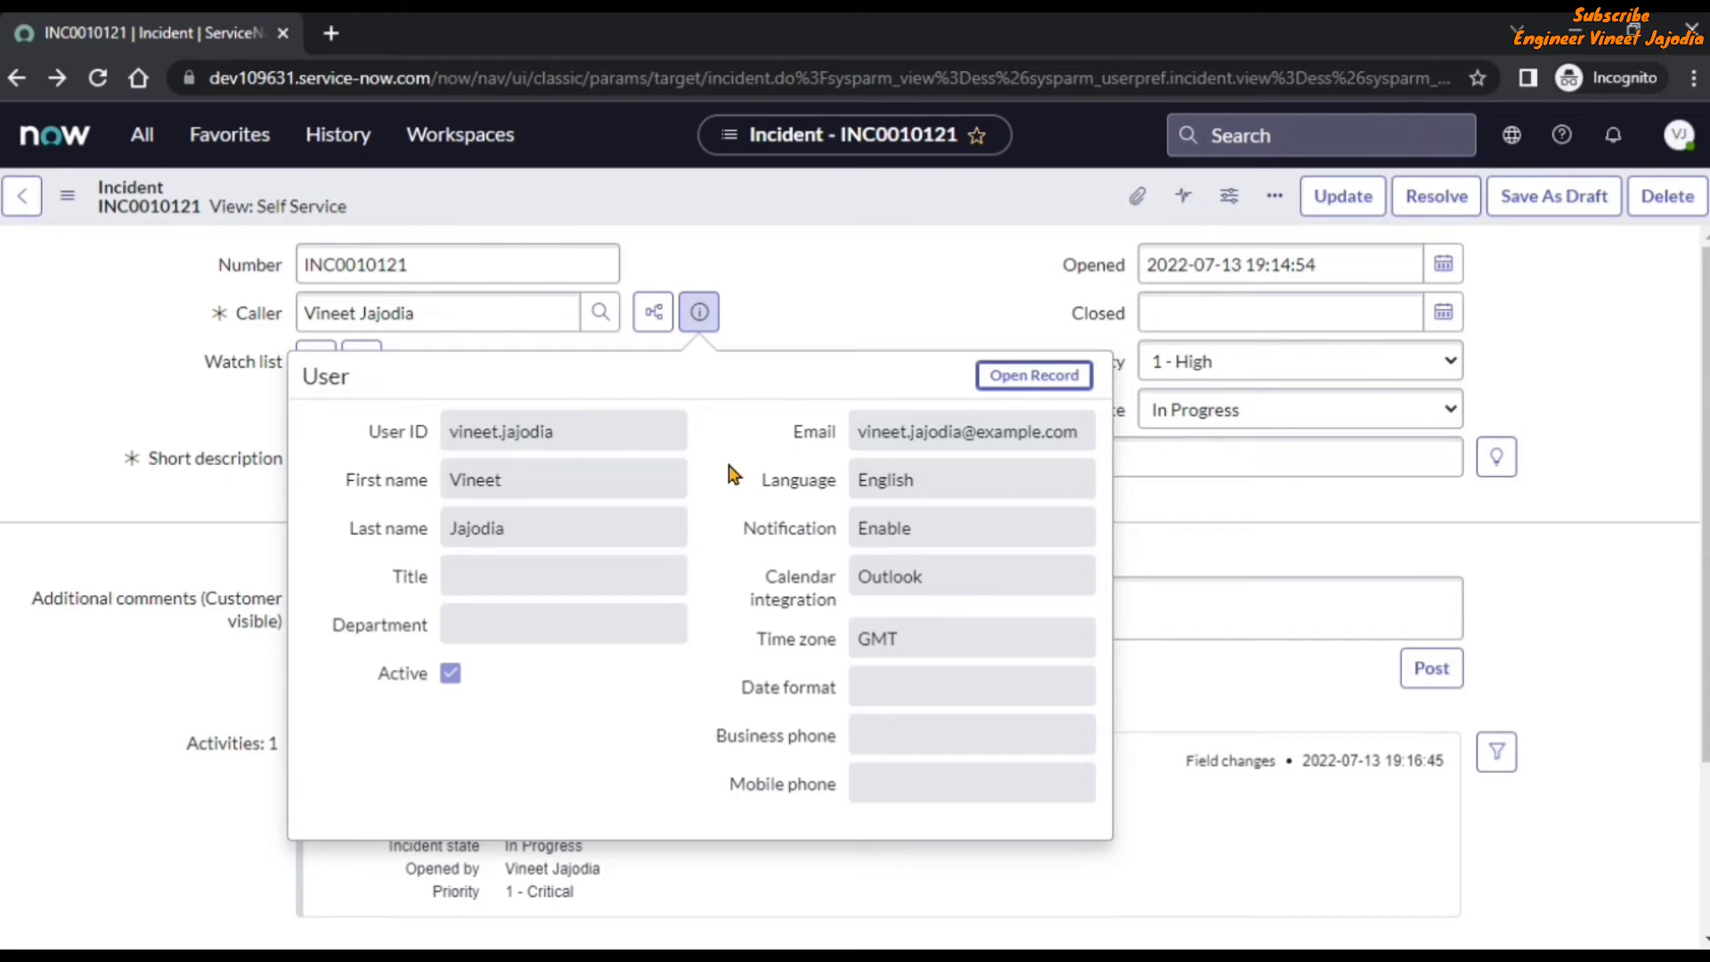
left_click(1033, 375)
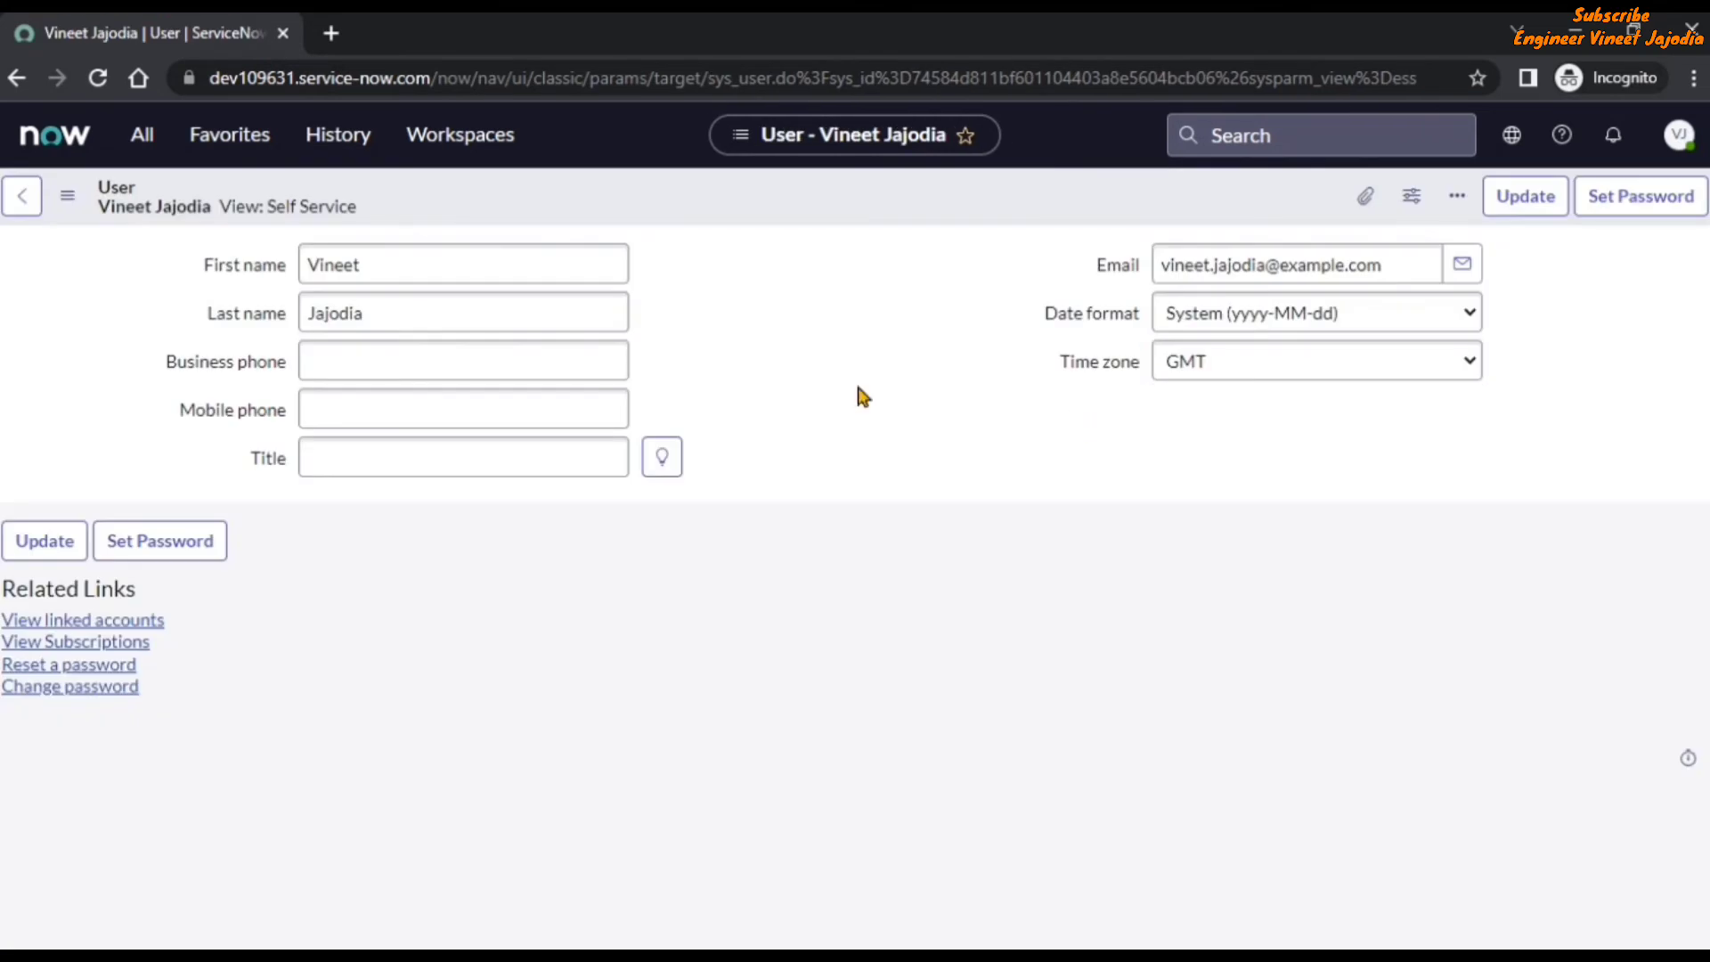
left_click(68, 198)
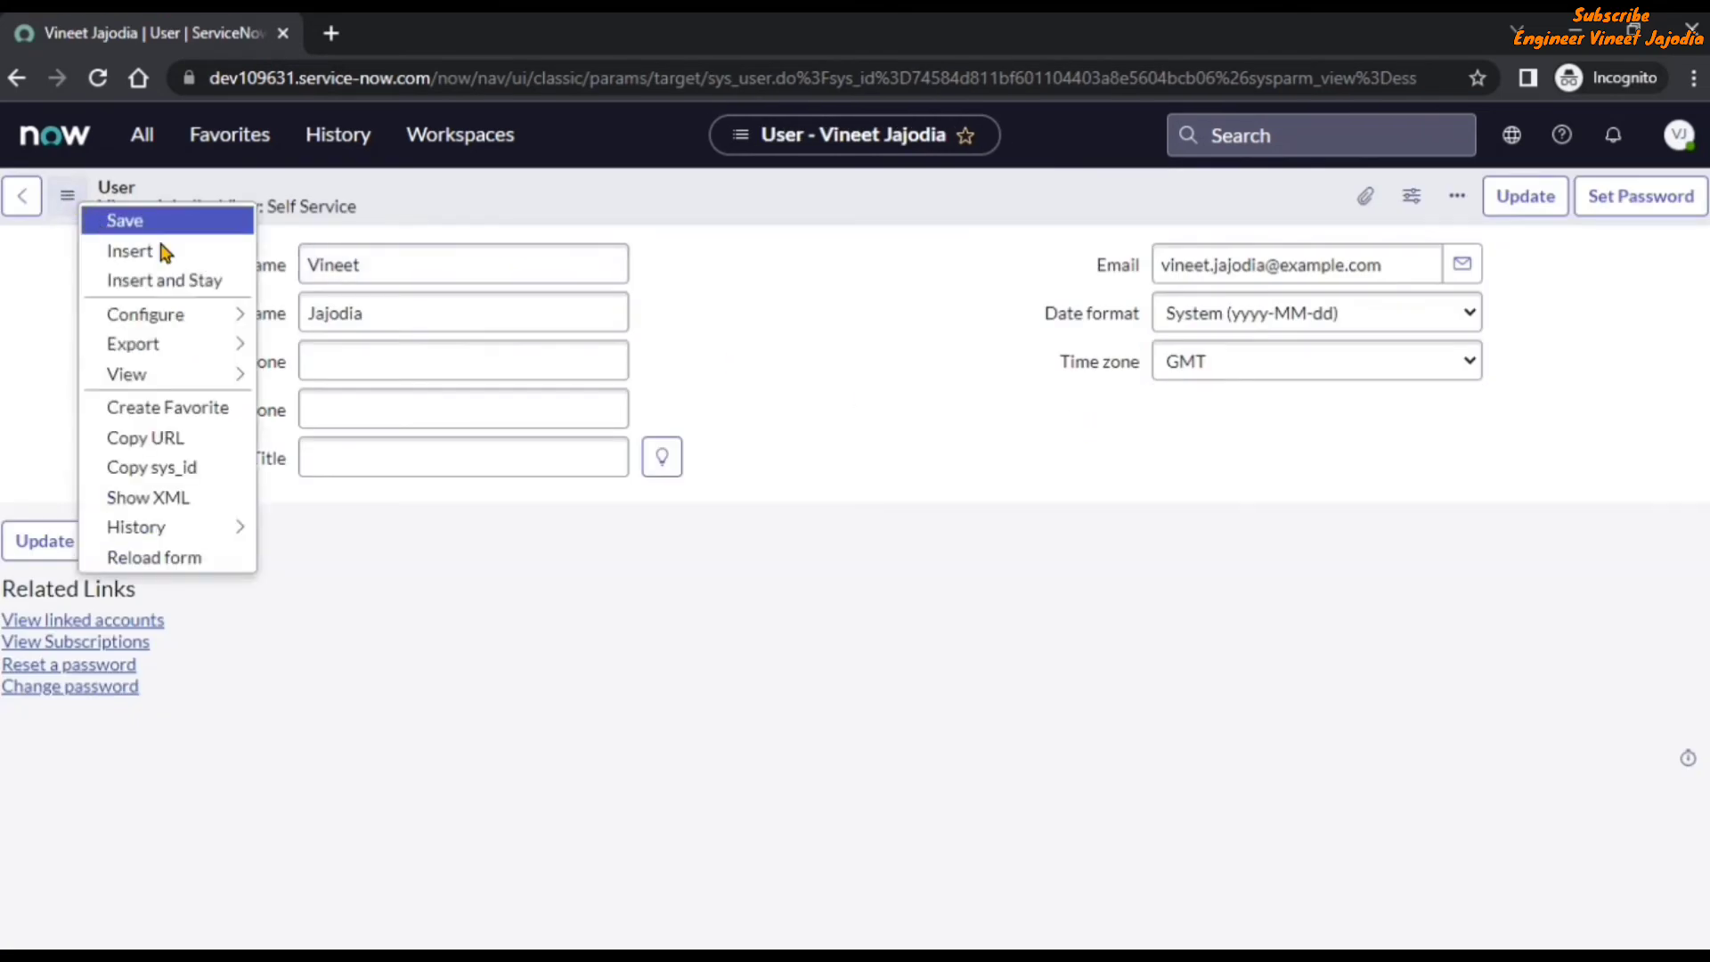
mouse_move(163, 321)
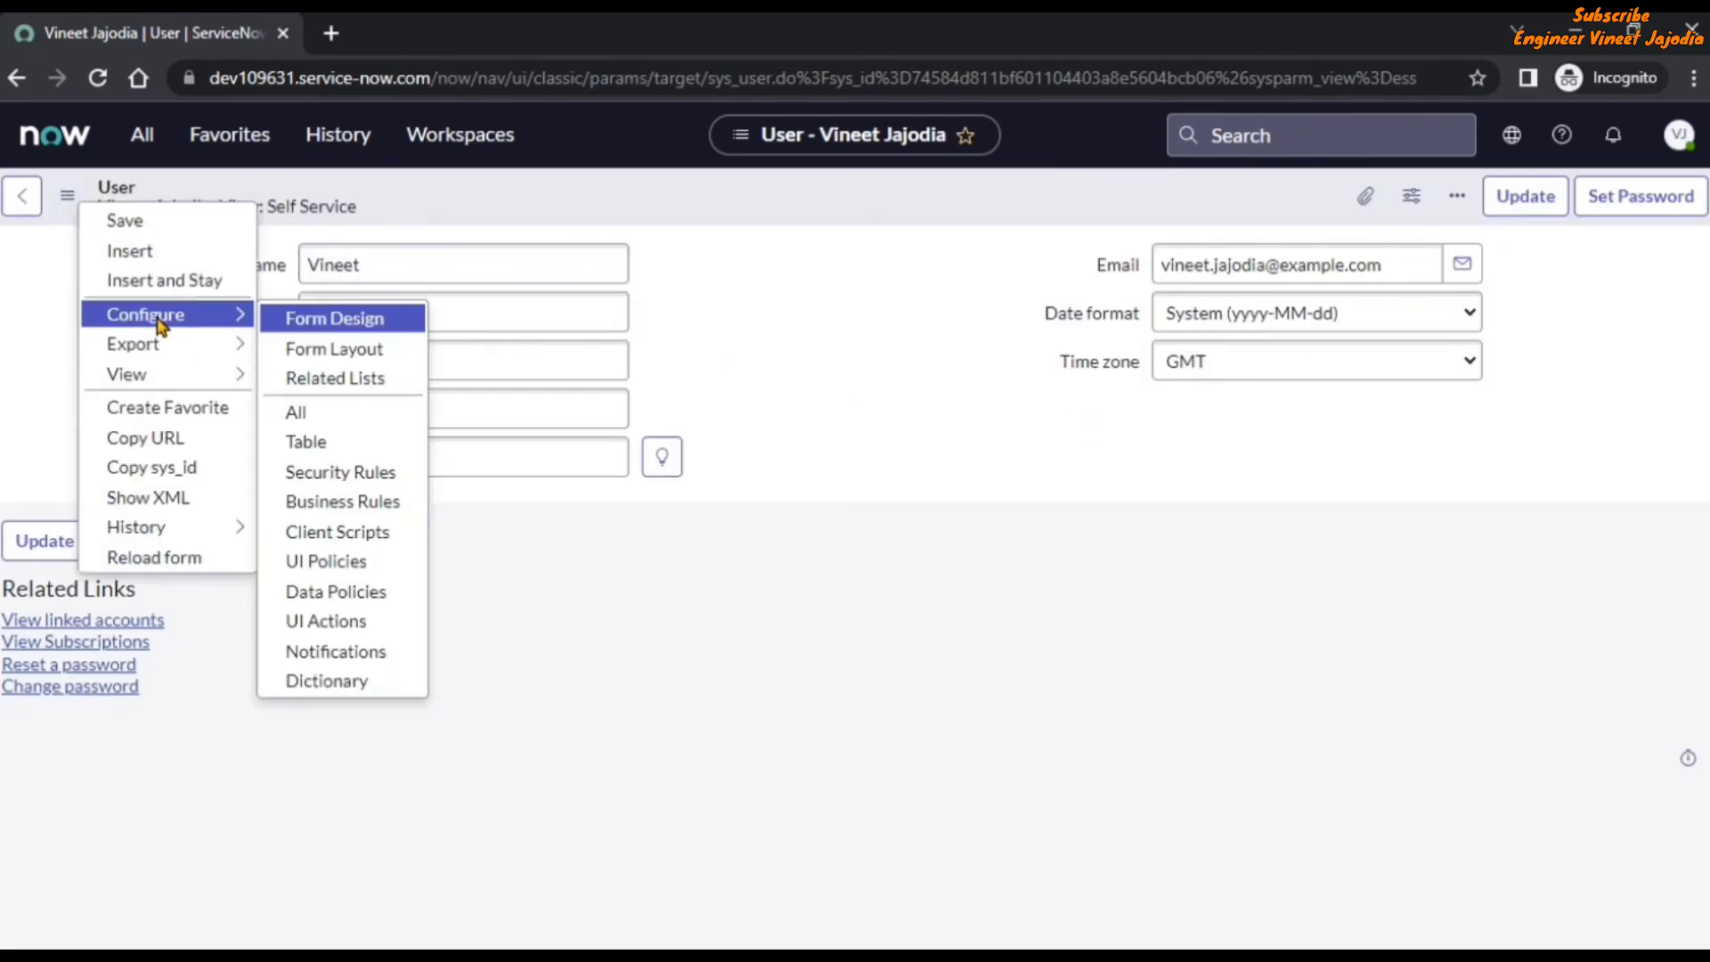
left_click(347, 350)
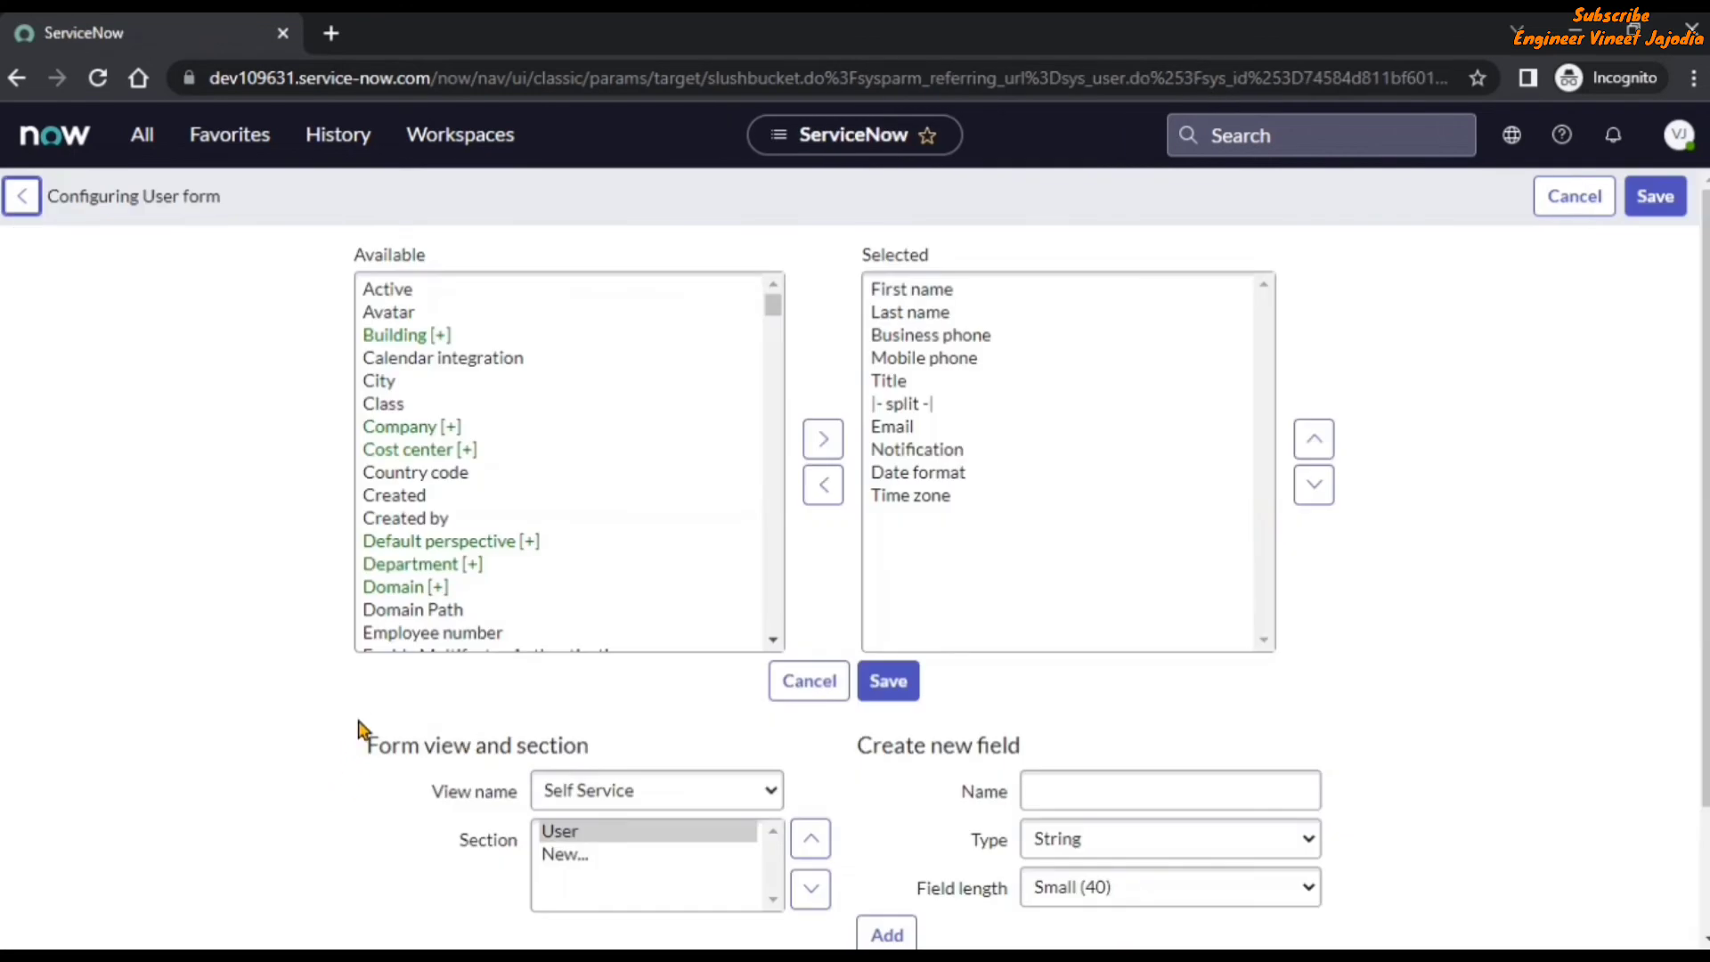
Create a new User form view named sys_popup,ess and save its layout.
scroll(356, 722, "down", 1)
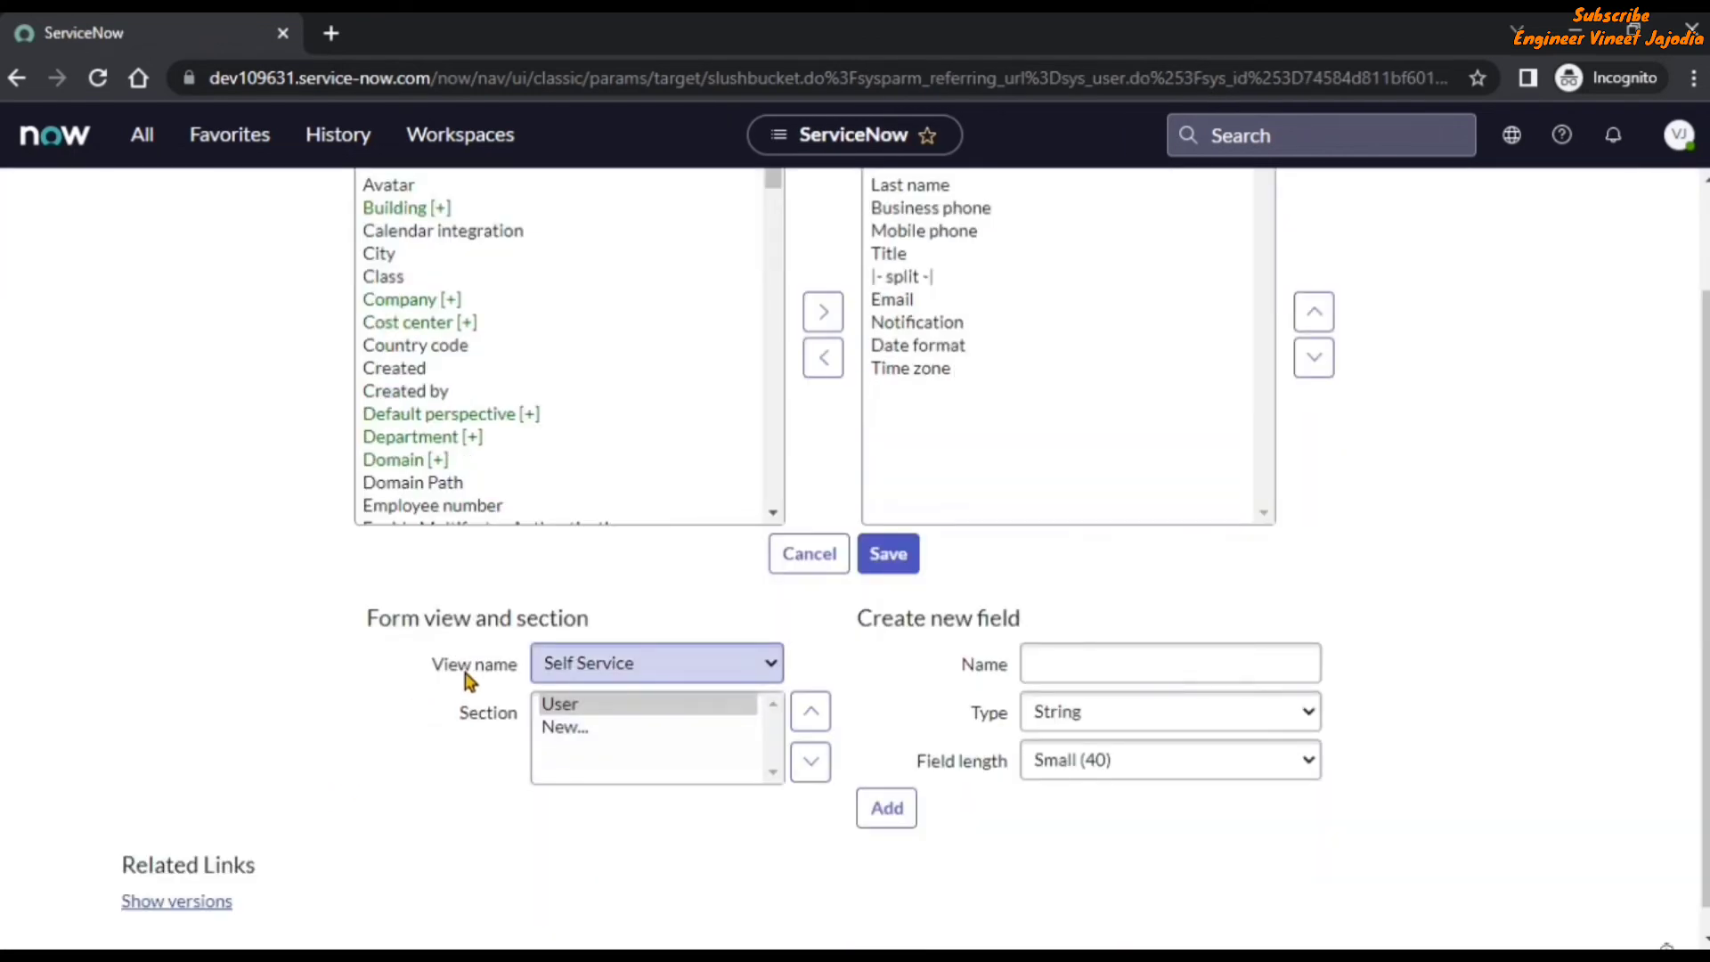
left_click(642, 675)
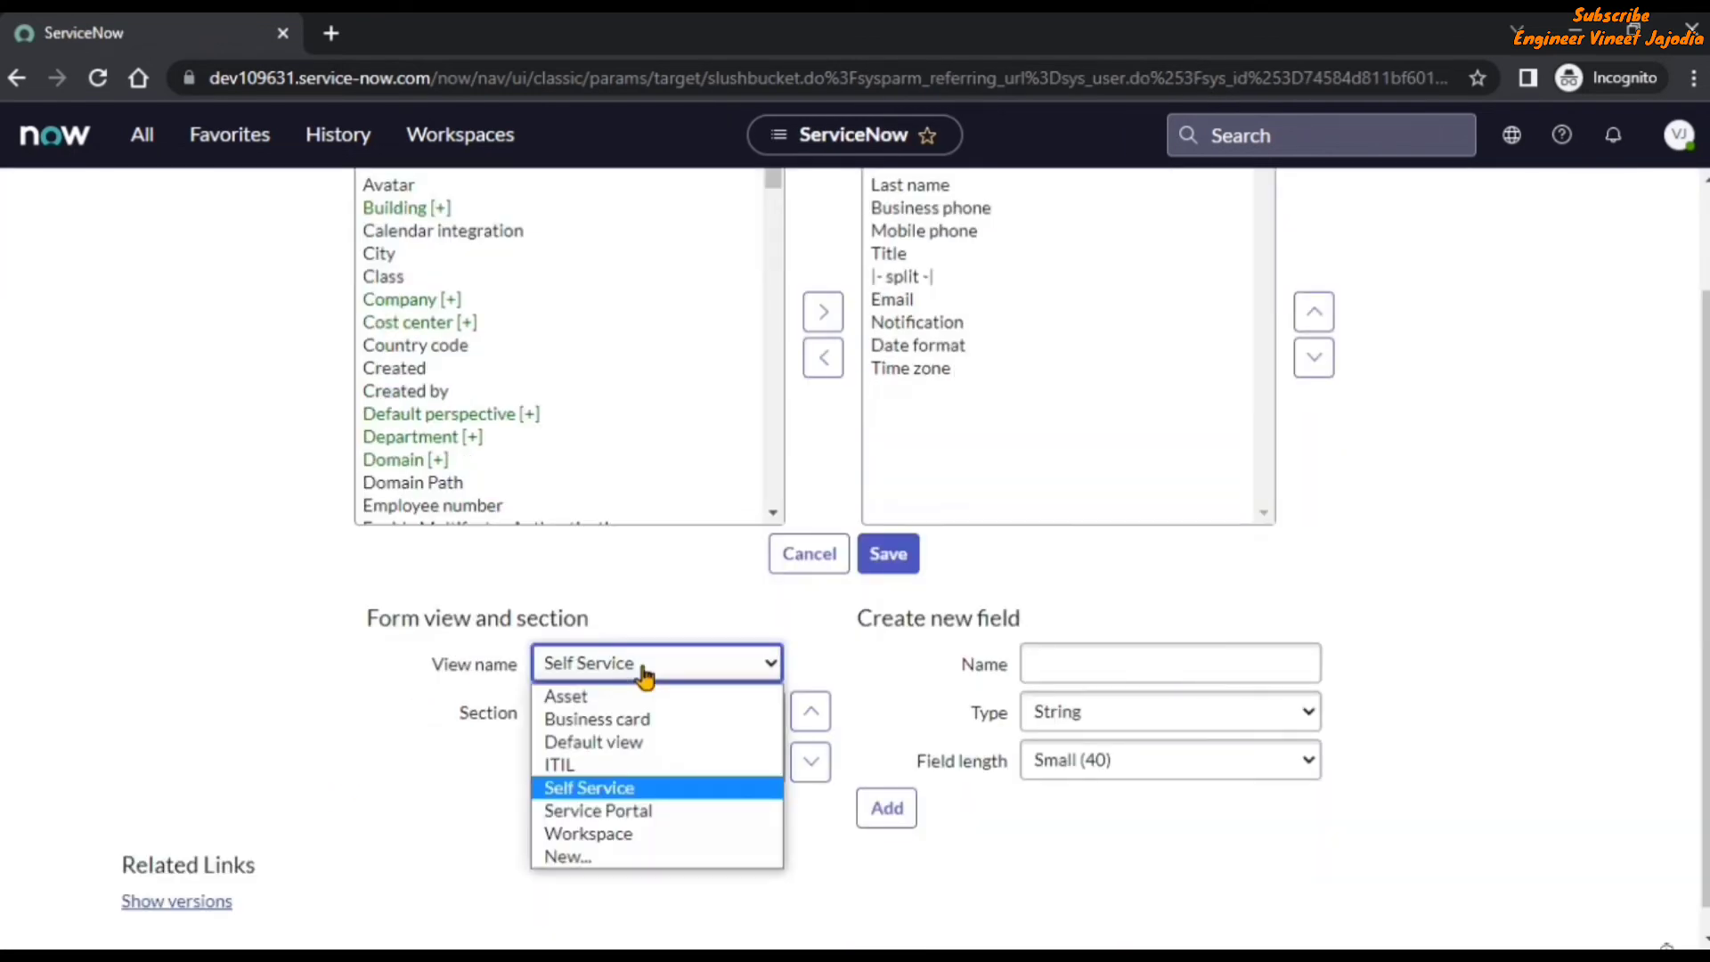
left_click(615, 857)
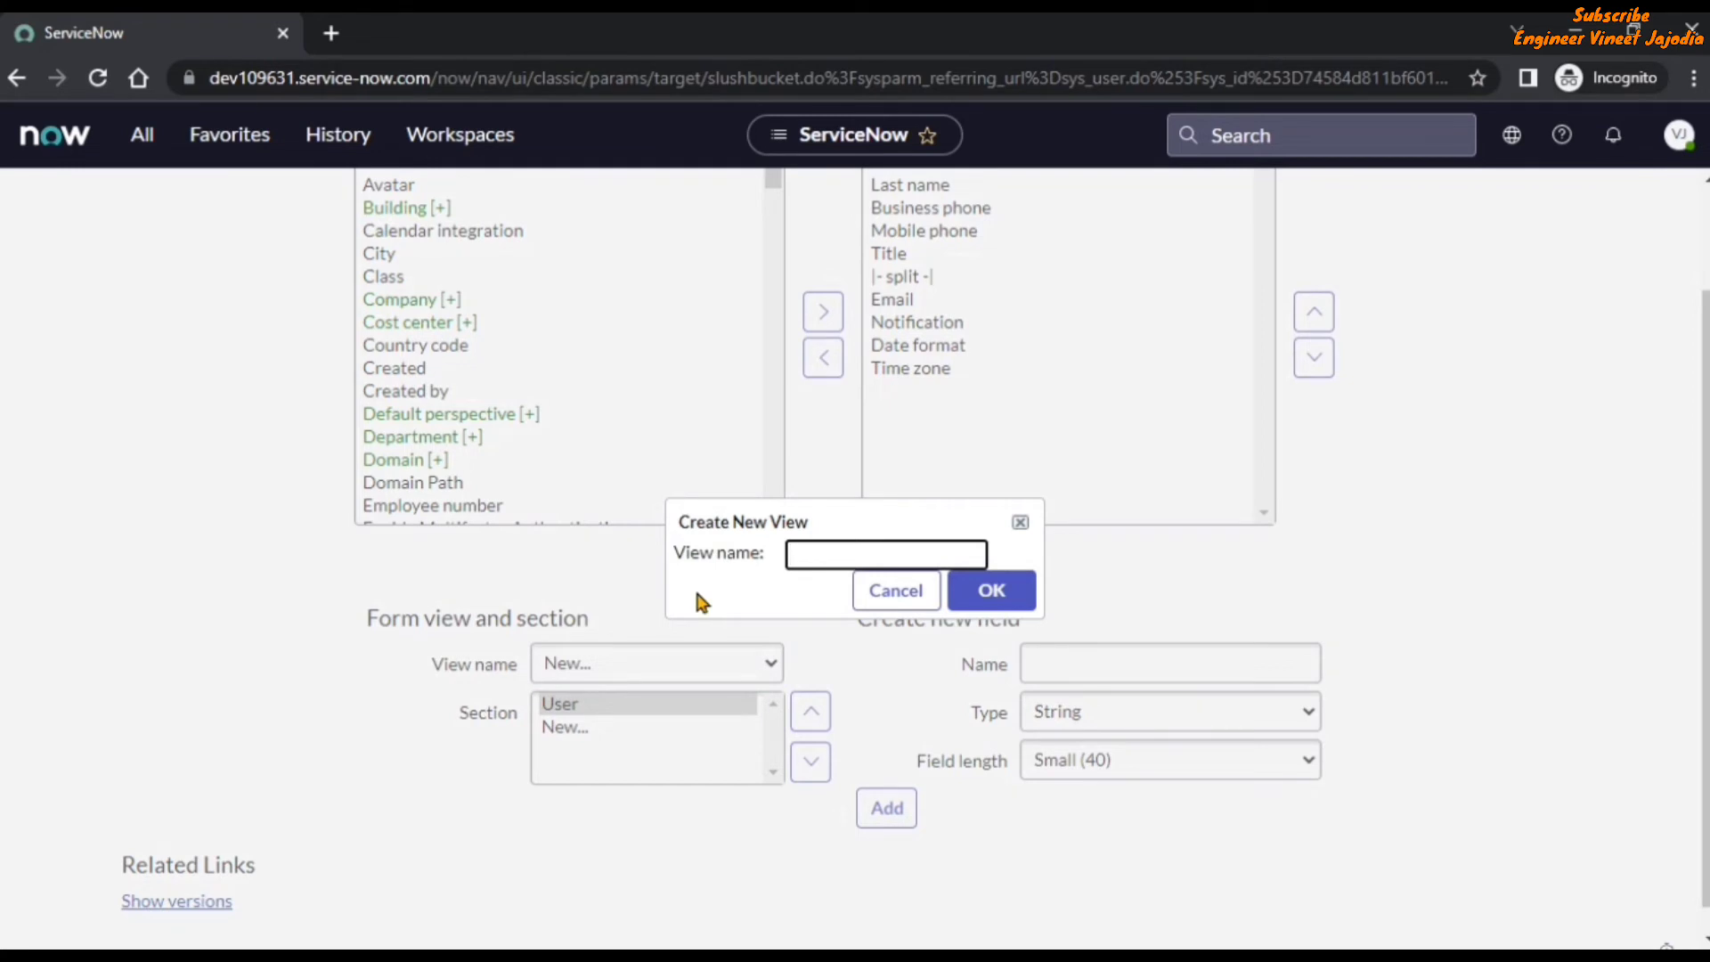
type("sys_popup,ess")
left_click(1010, 589)
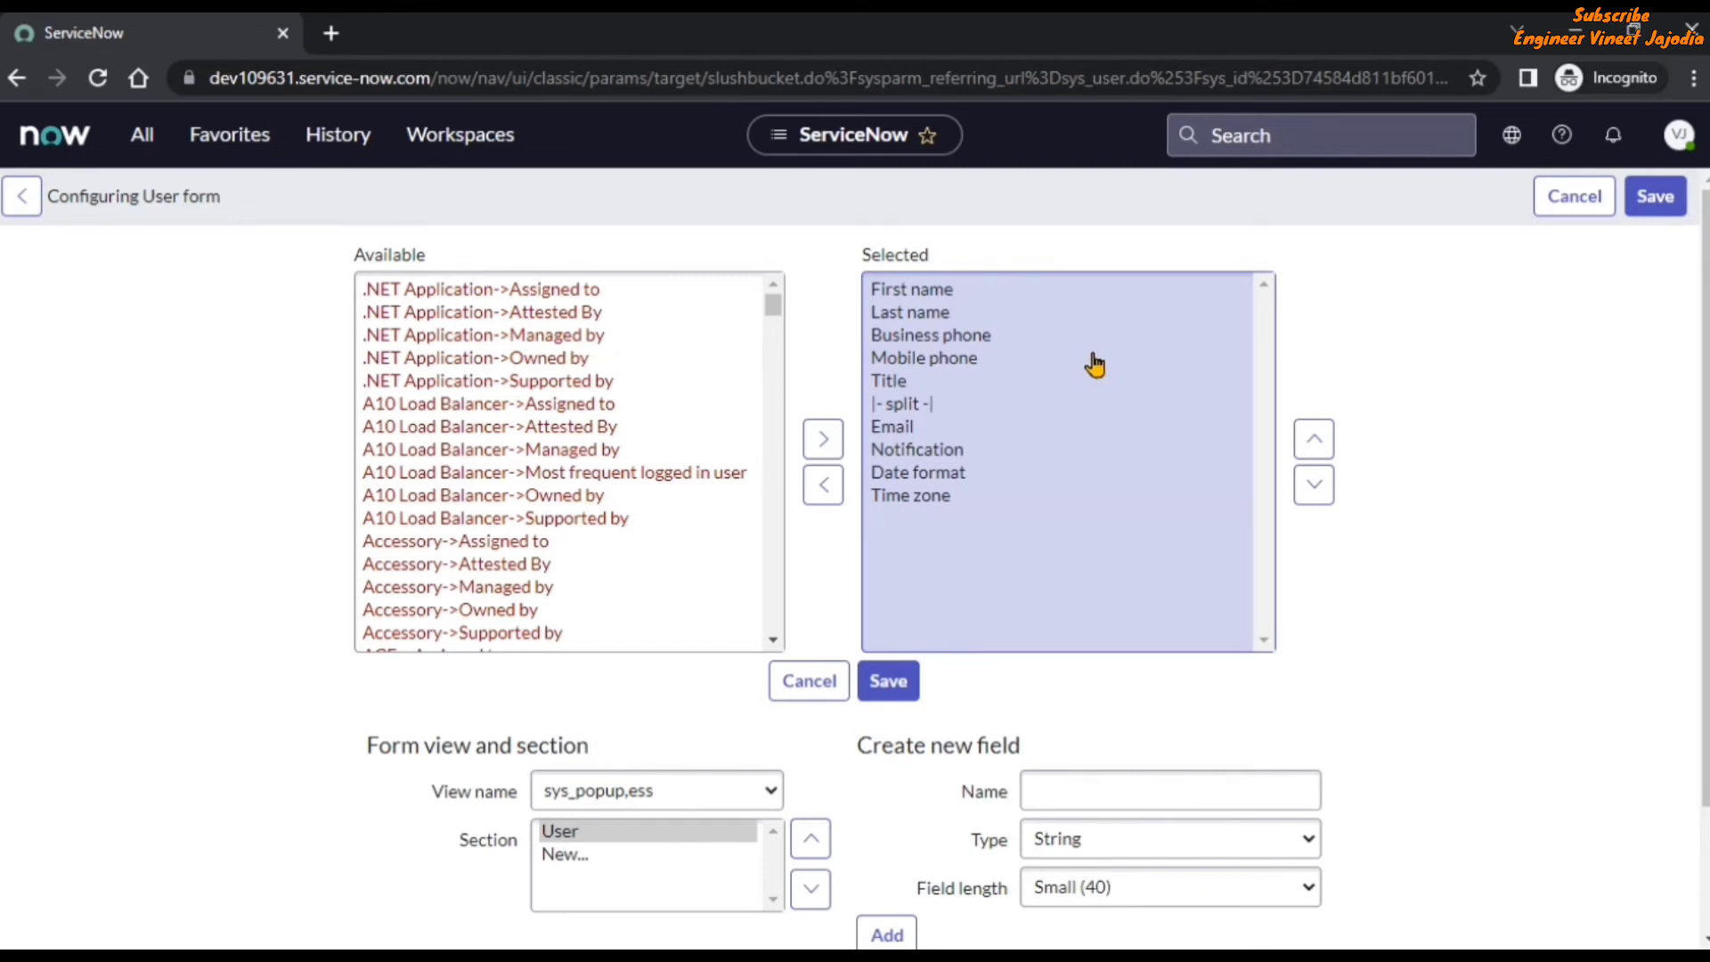
left_click(889, 686)
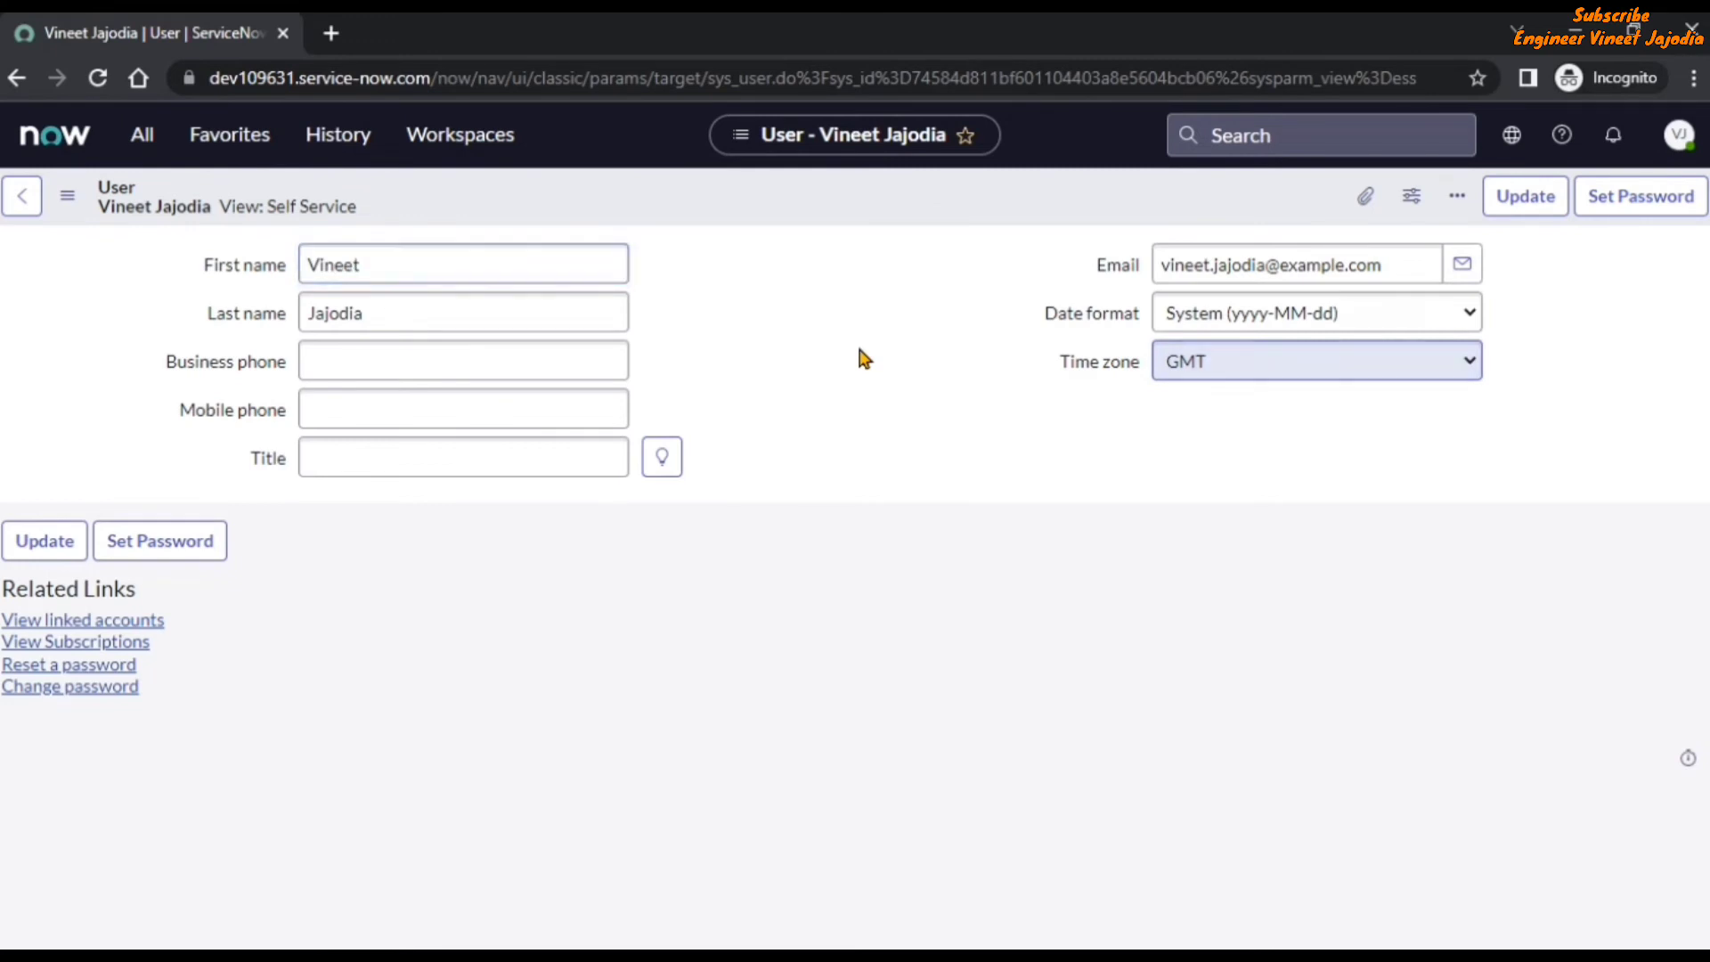
Switch the caller's user record to the sys_popup,ess view and examine its fields.
left_click(65, 198)
mouse_move(156, 380)
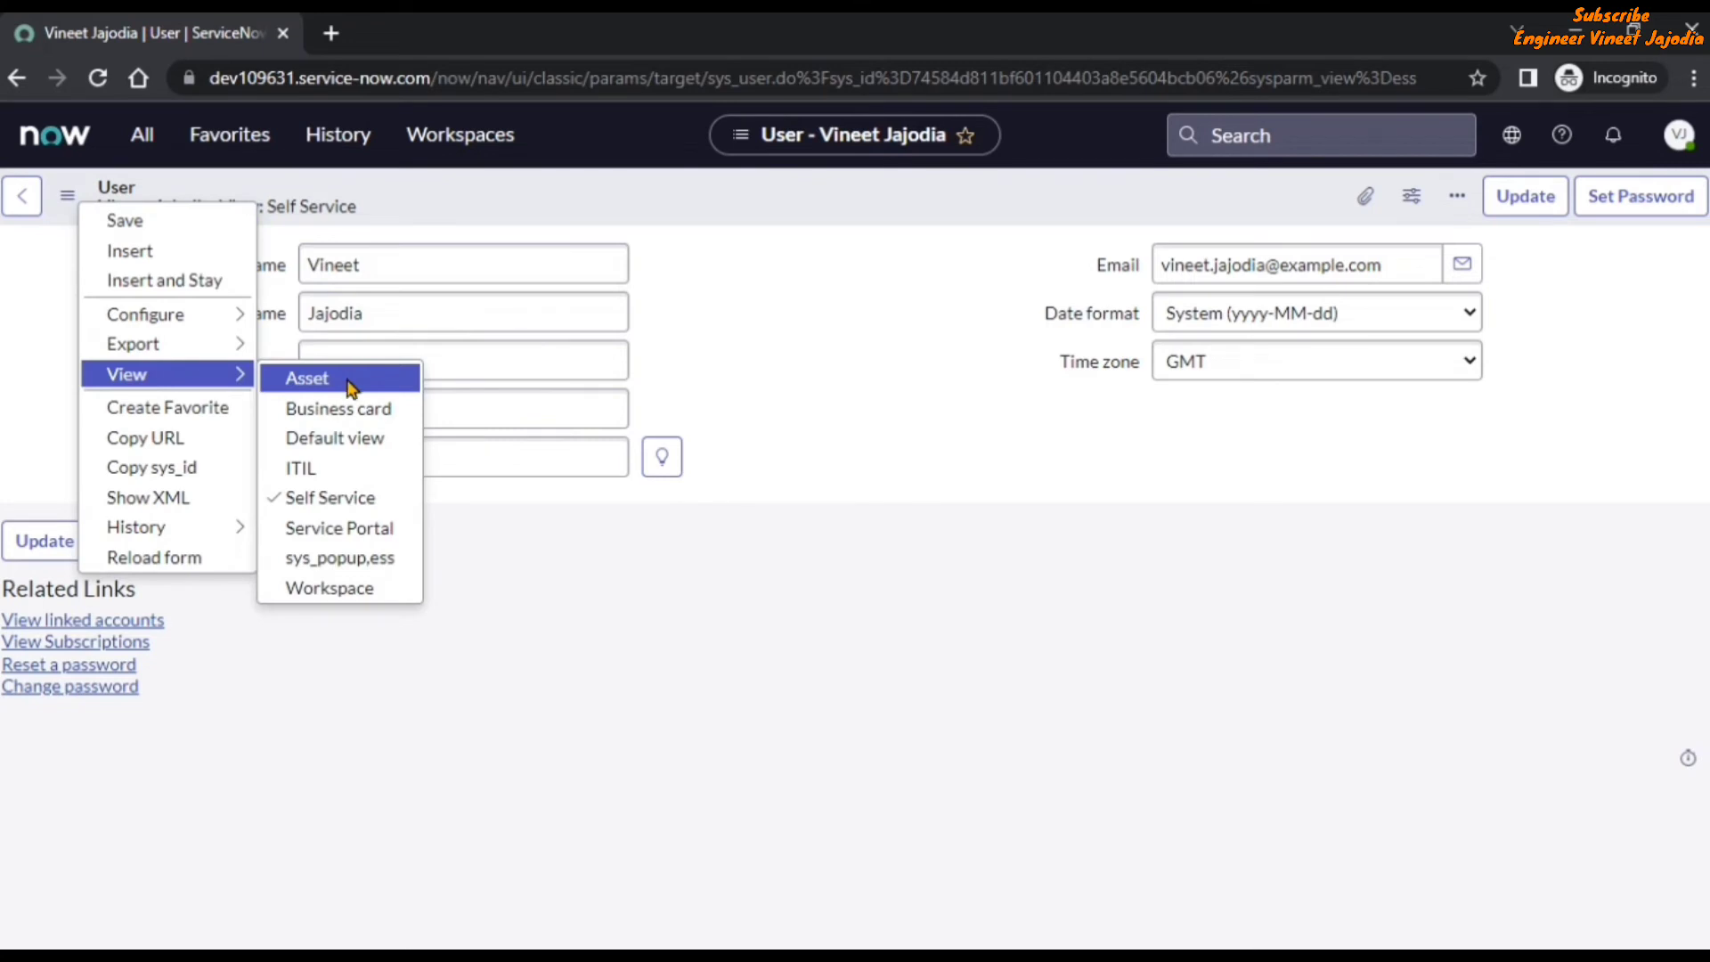
left_click(342, 561)
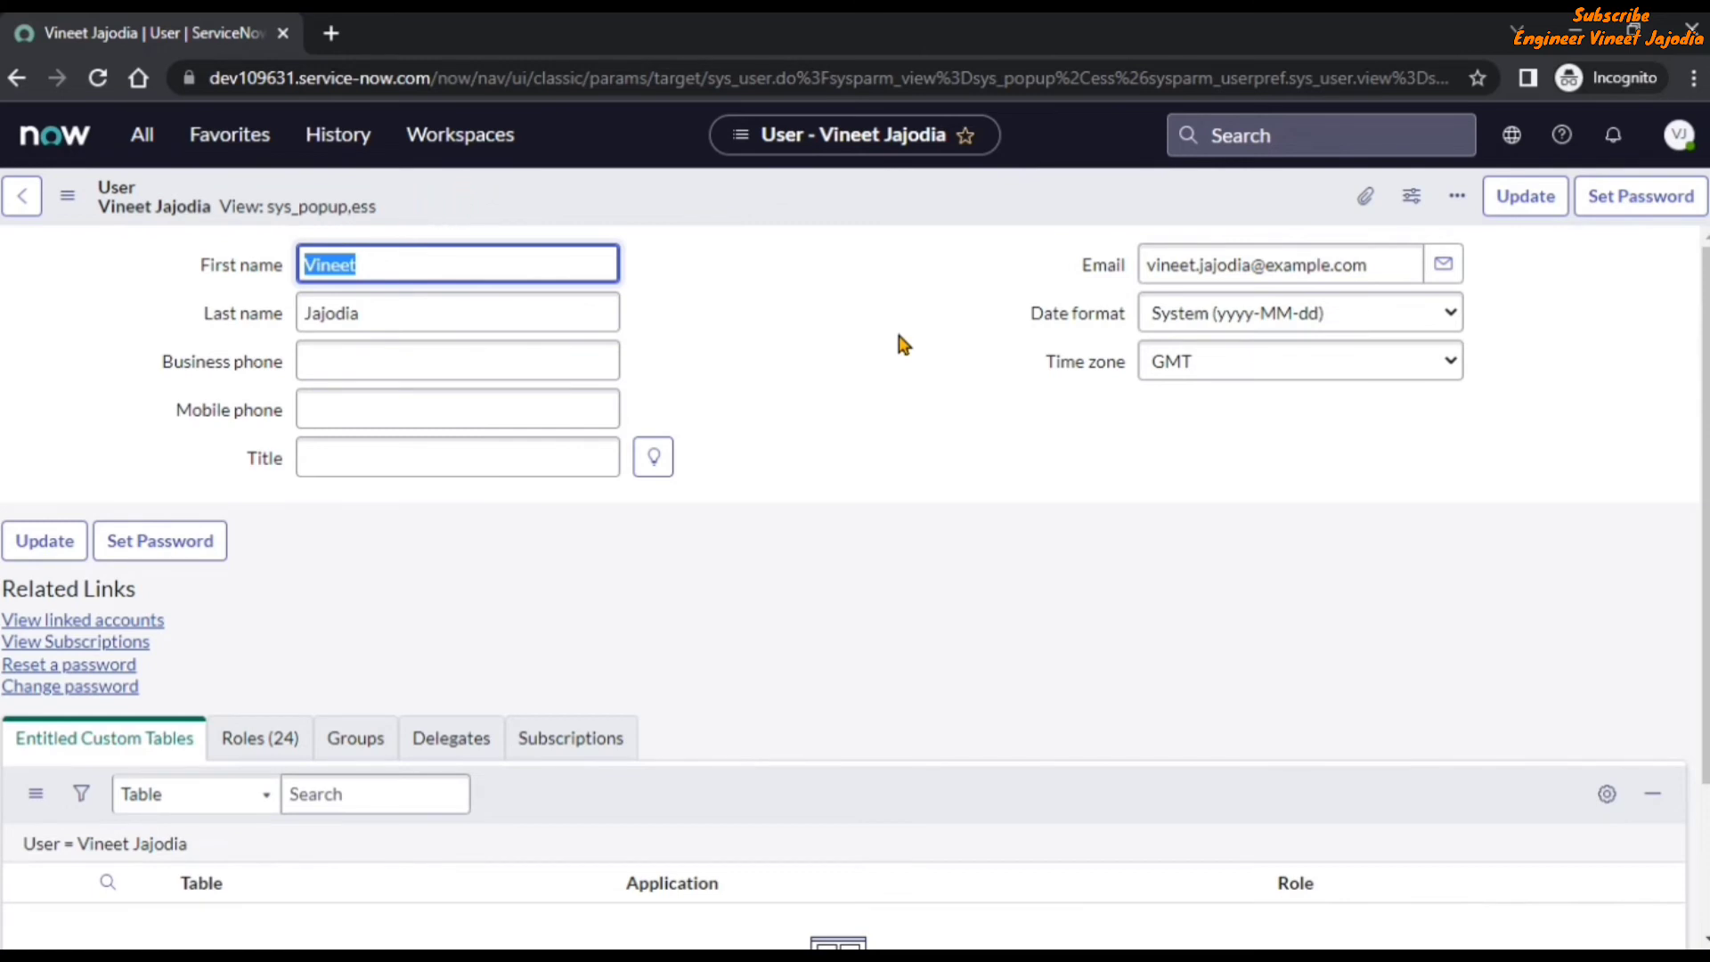
left_click(835, 361)
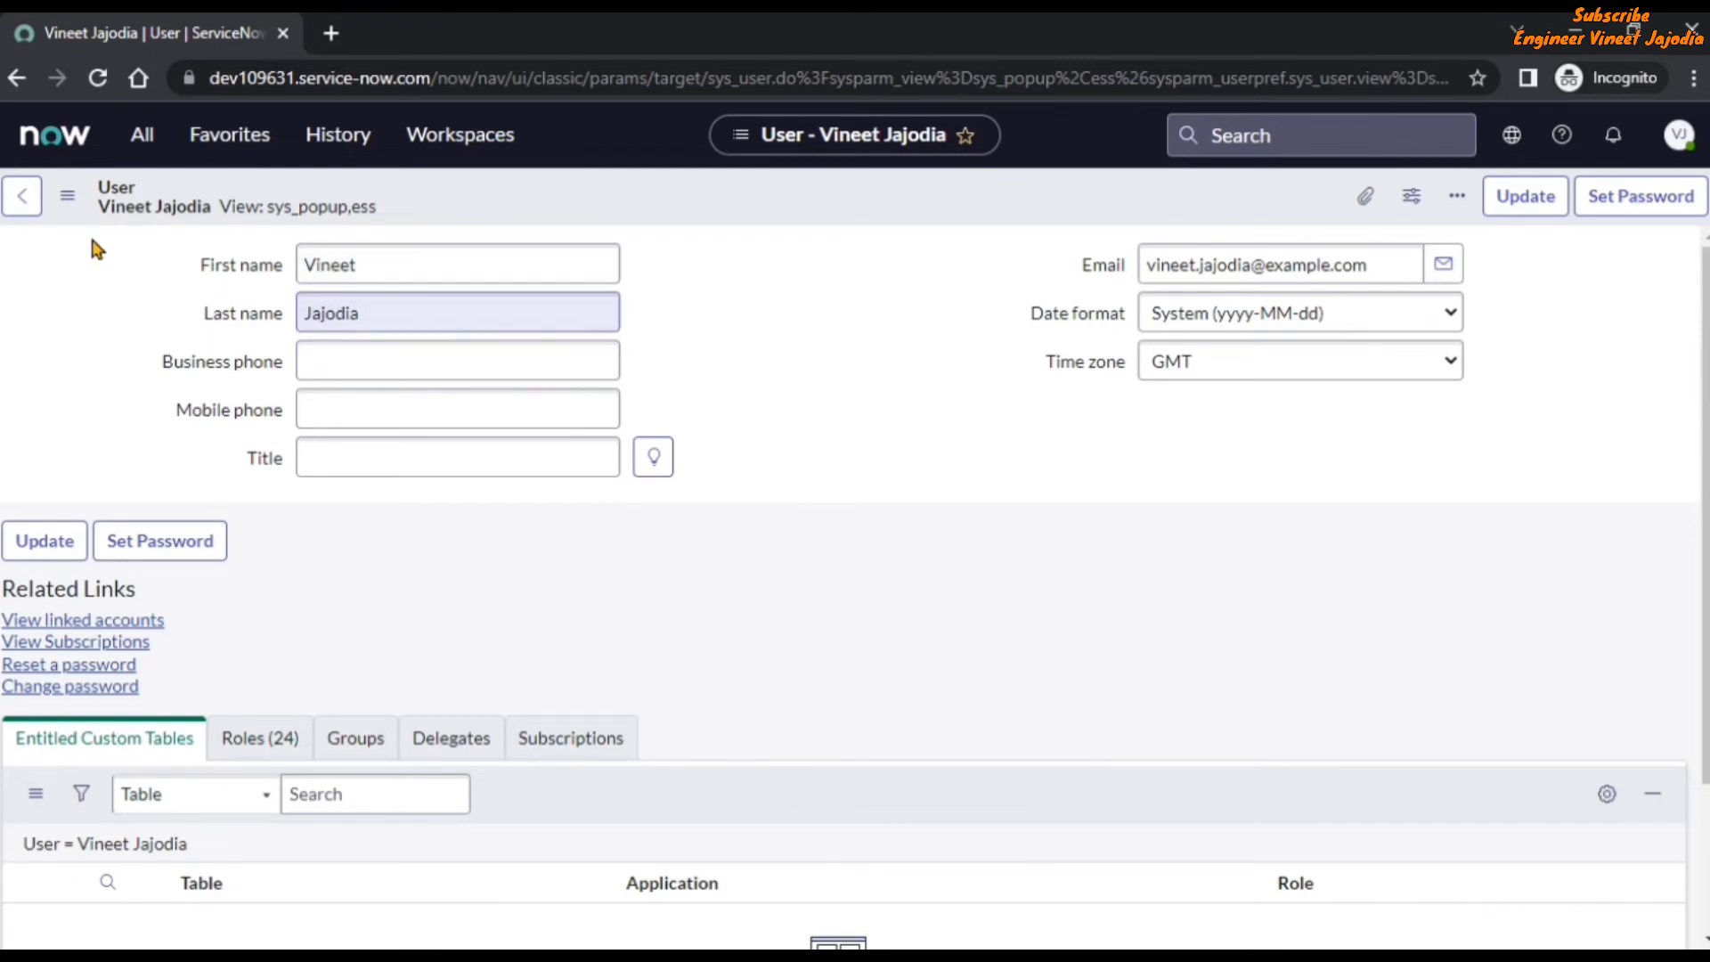
Return to incident INC0010121 in the Self Service view and check the fields in the caller's record preview.
left_click(21, 196)
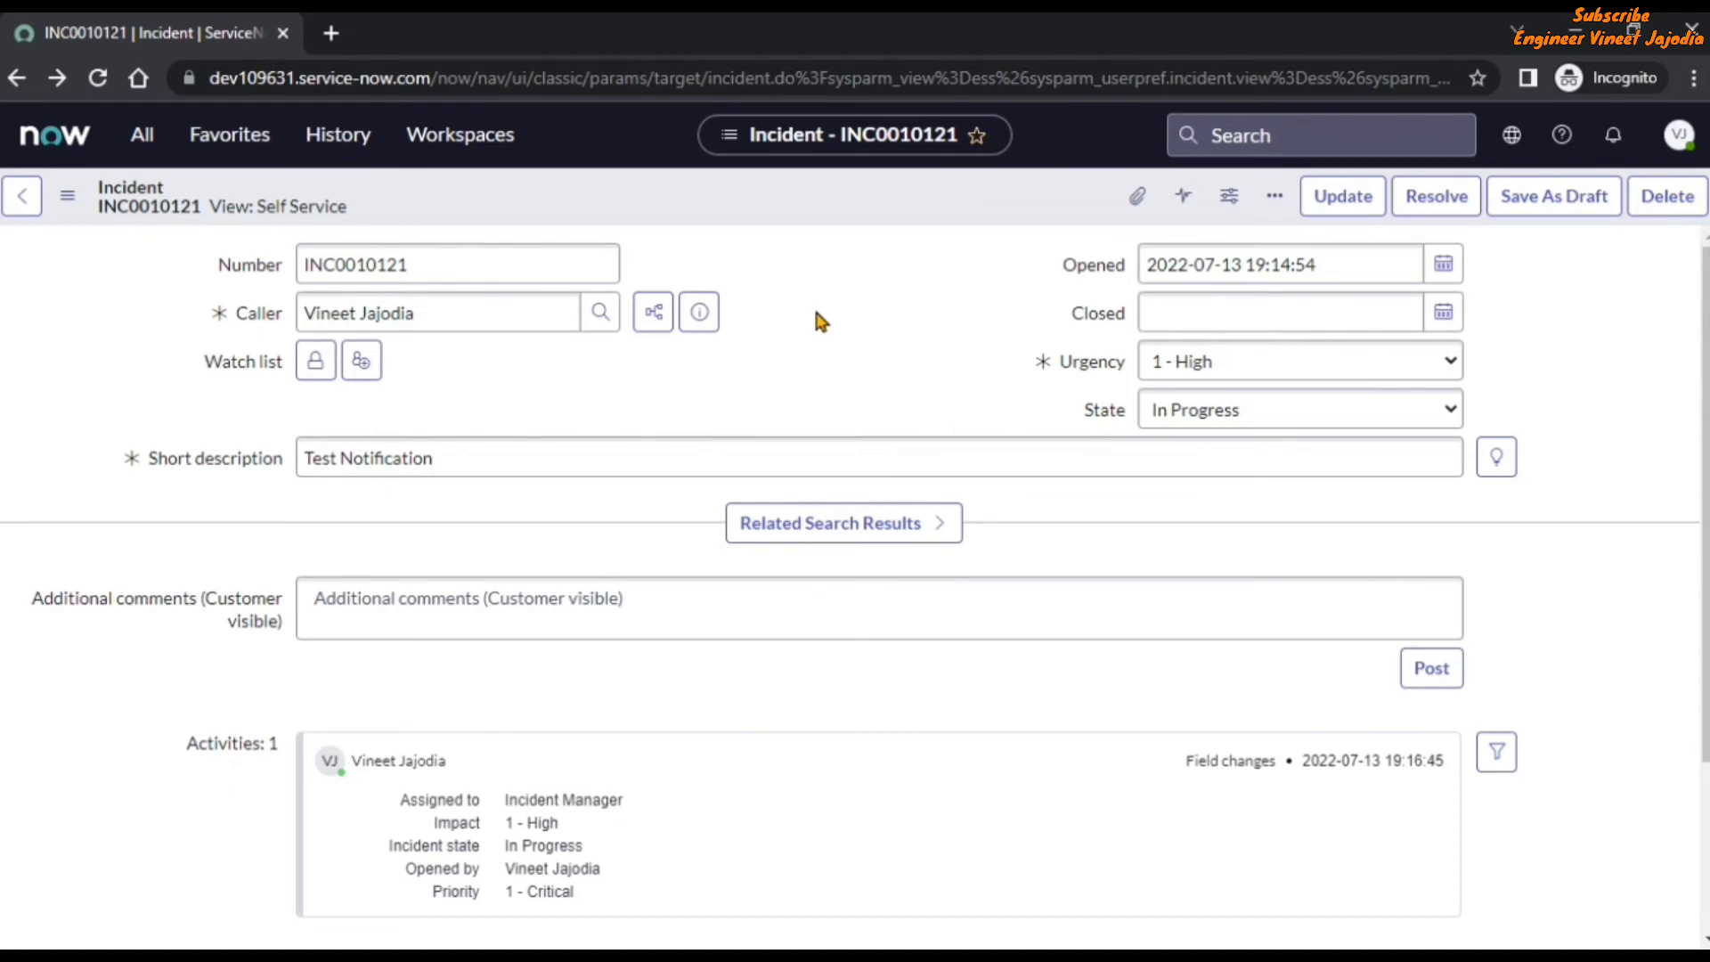
left_click(699, 314)
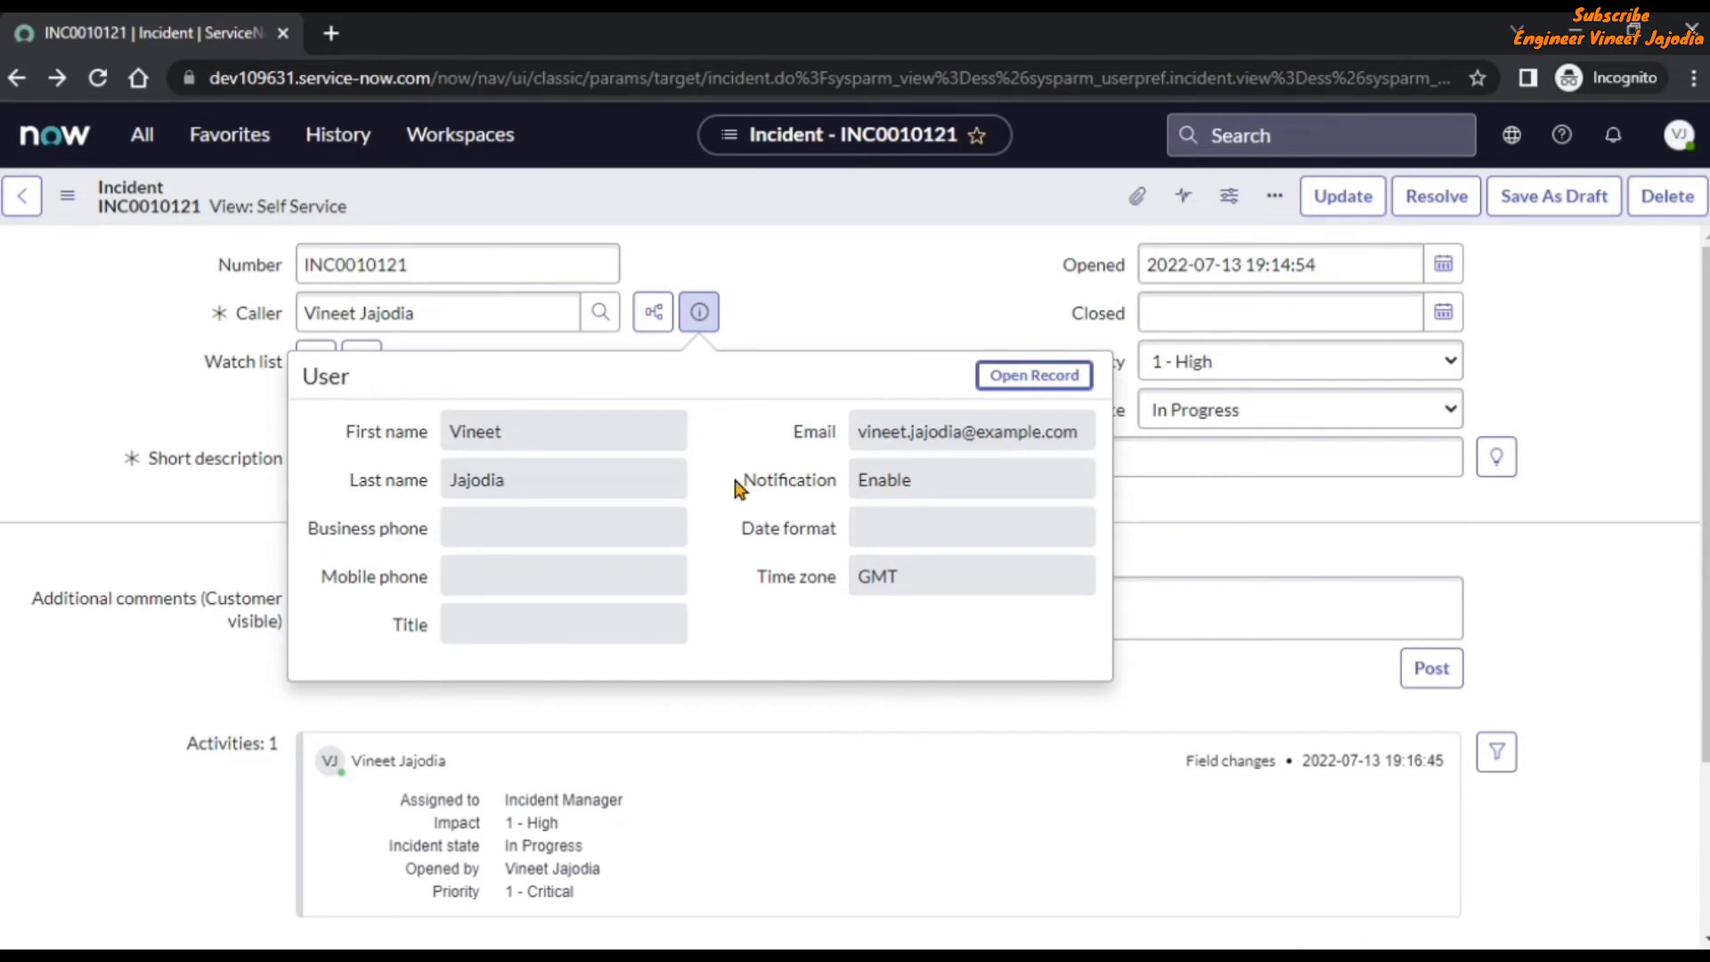
Open the caller's full record from the preview to check its view name, and bring up the System UI Views list.
left_click(1034, 378)
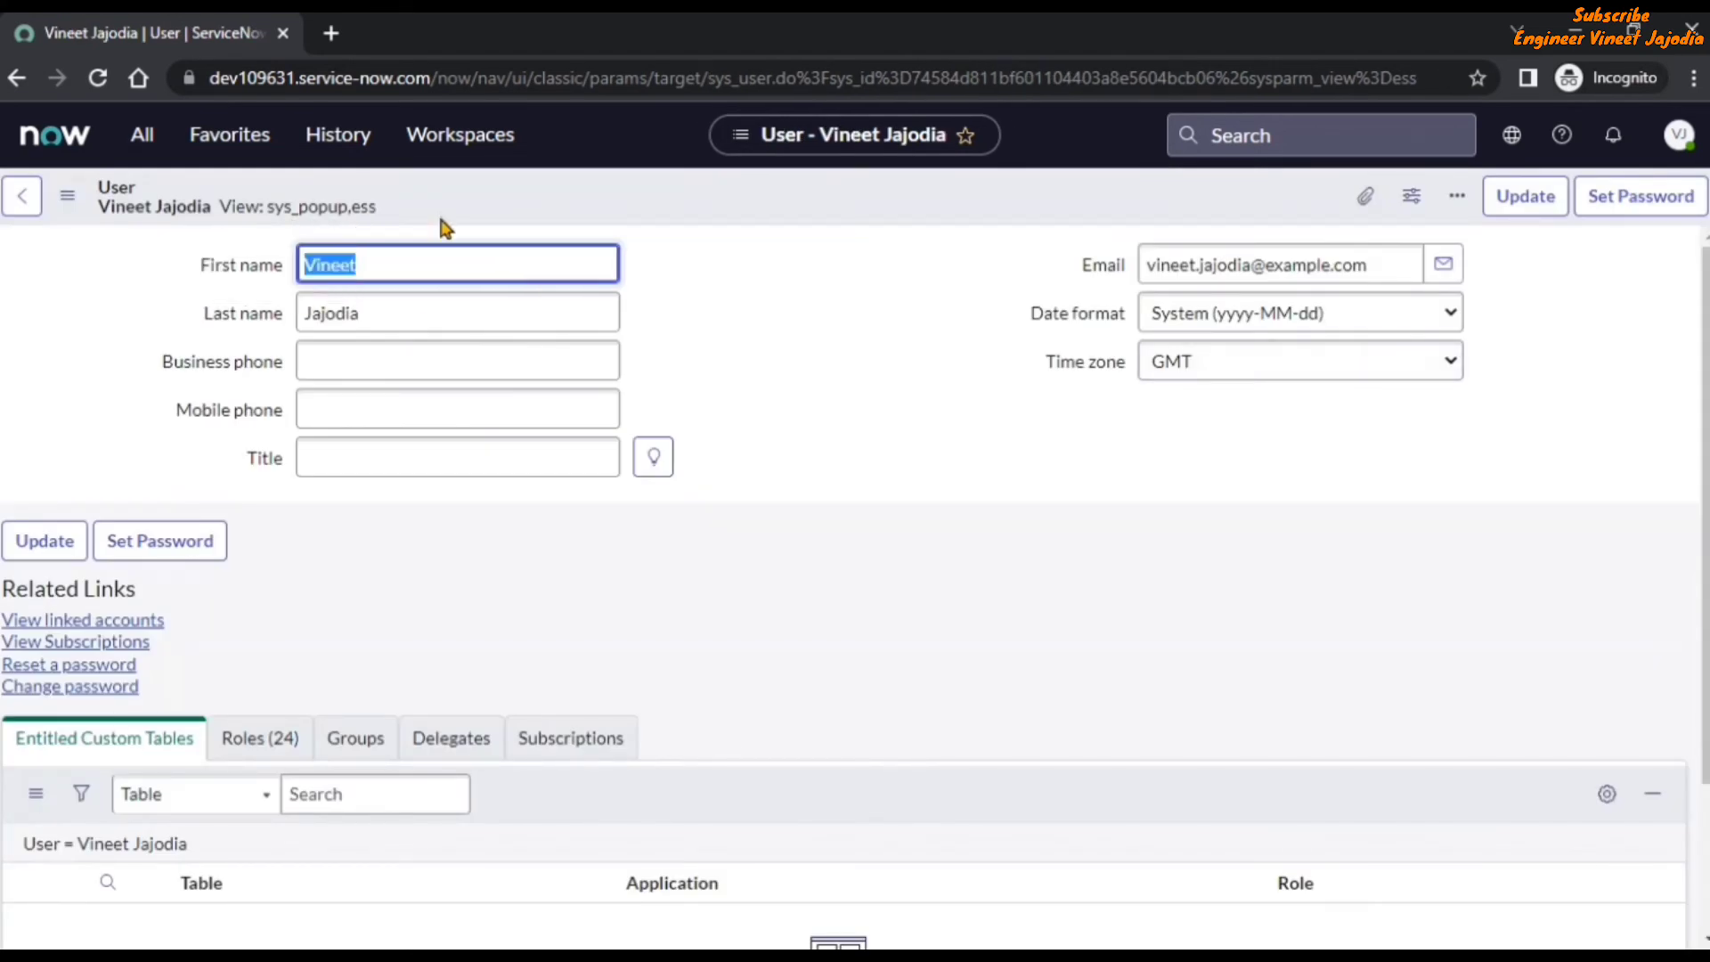
left_click(847, 335)
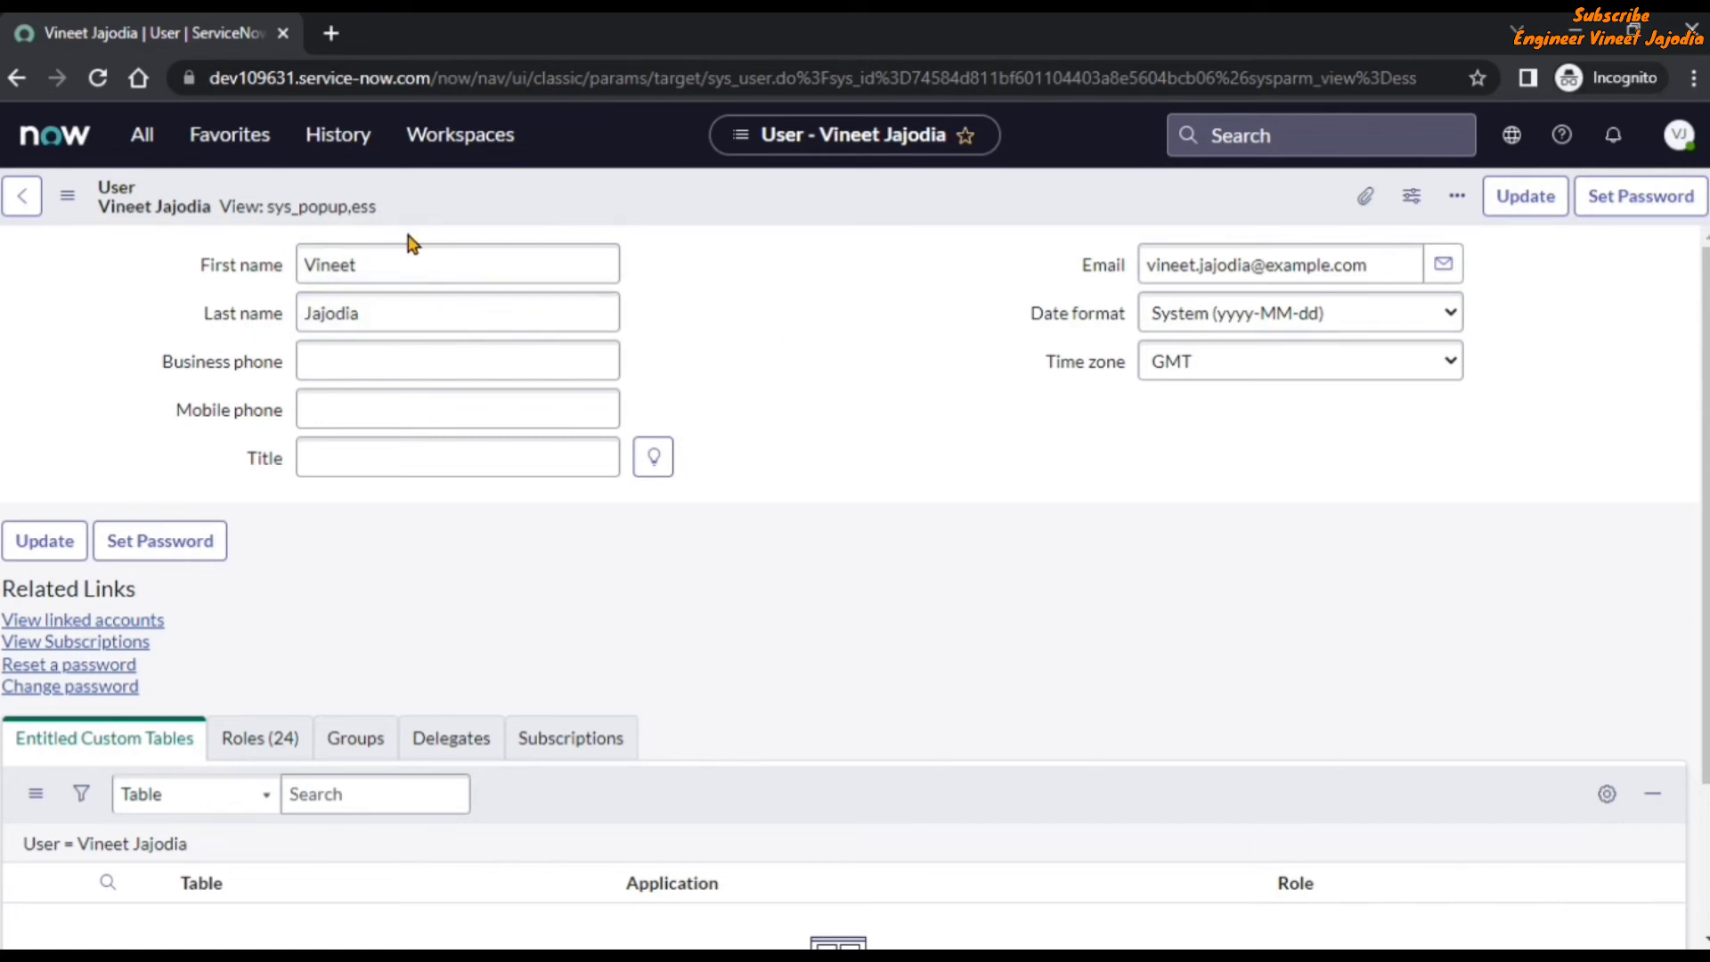
left_click(146, 138)
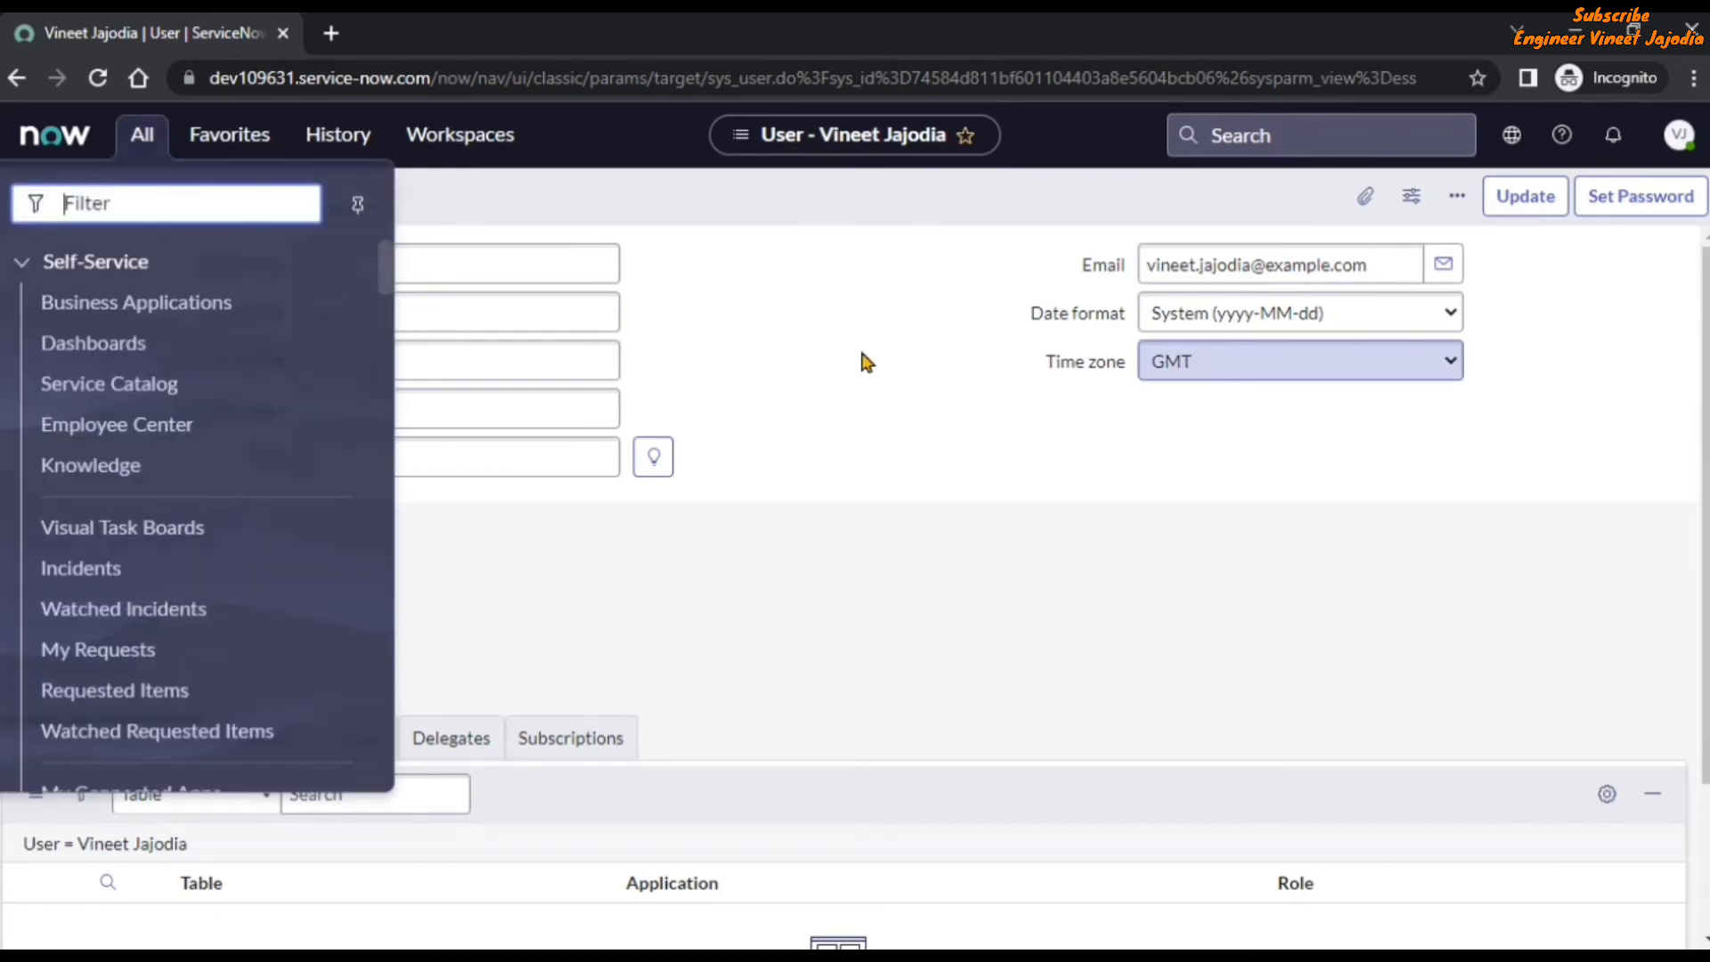
type("Views")
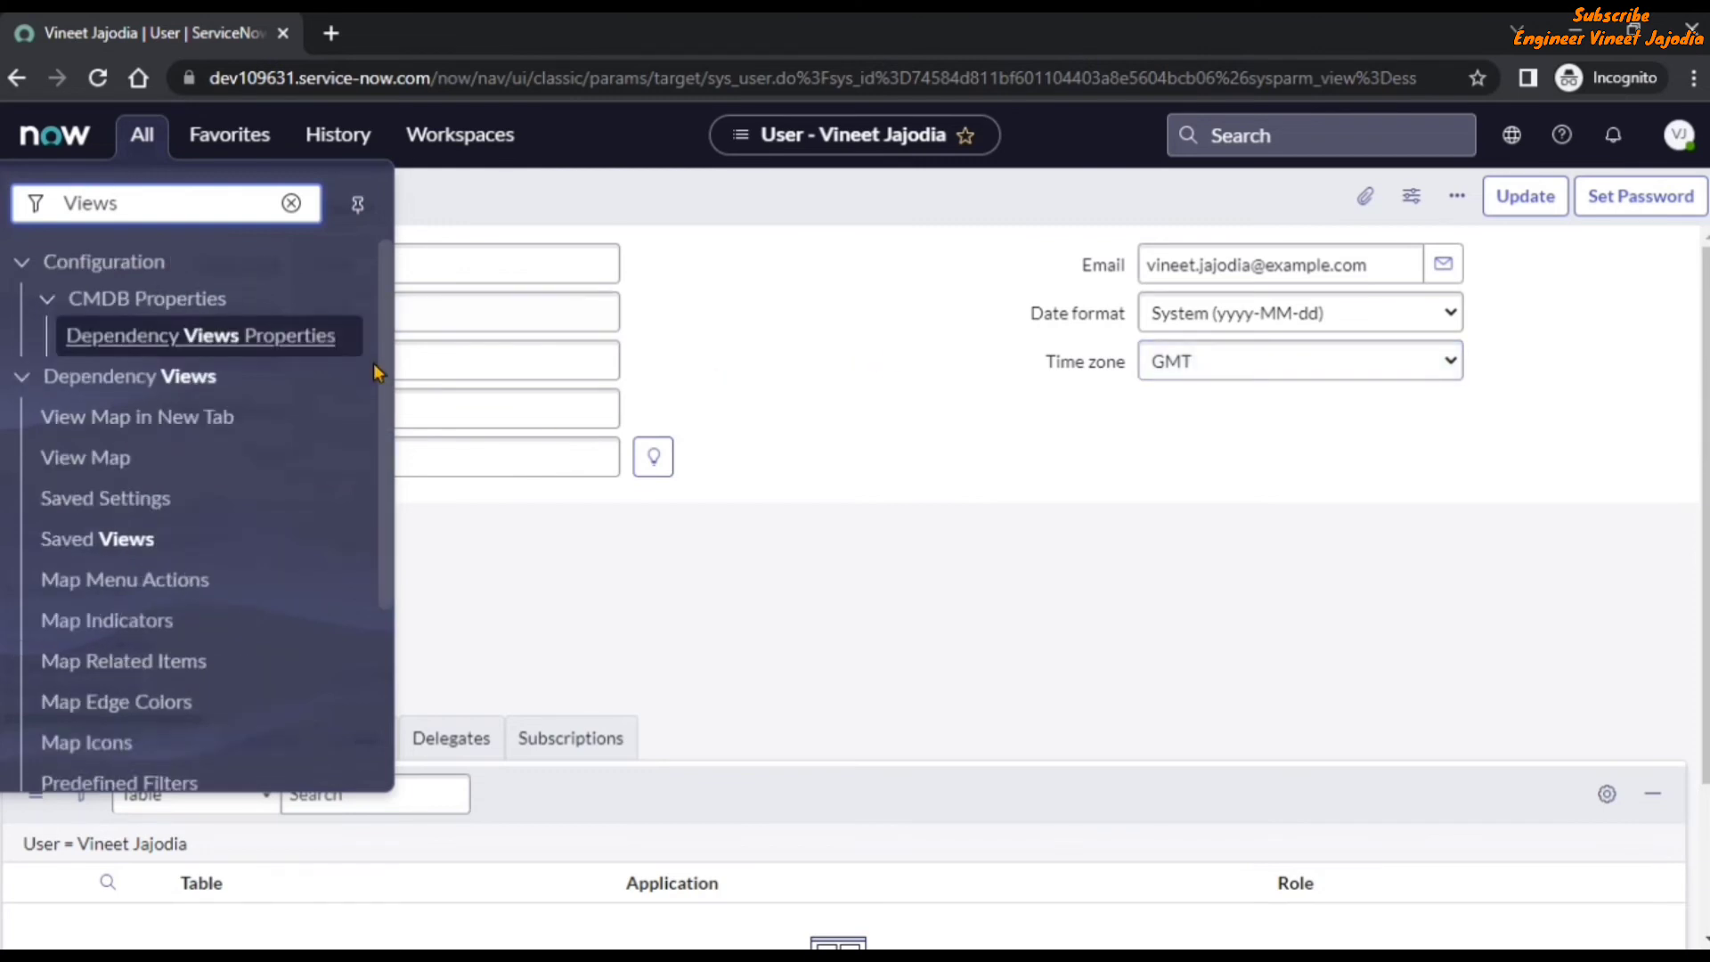
scroll(178, 535, "down", 3)
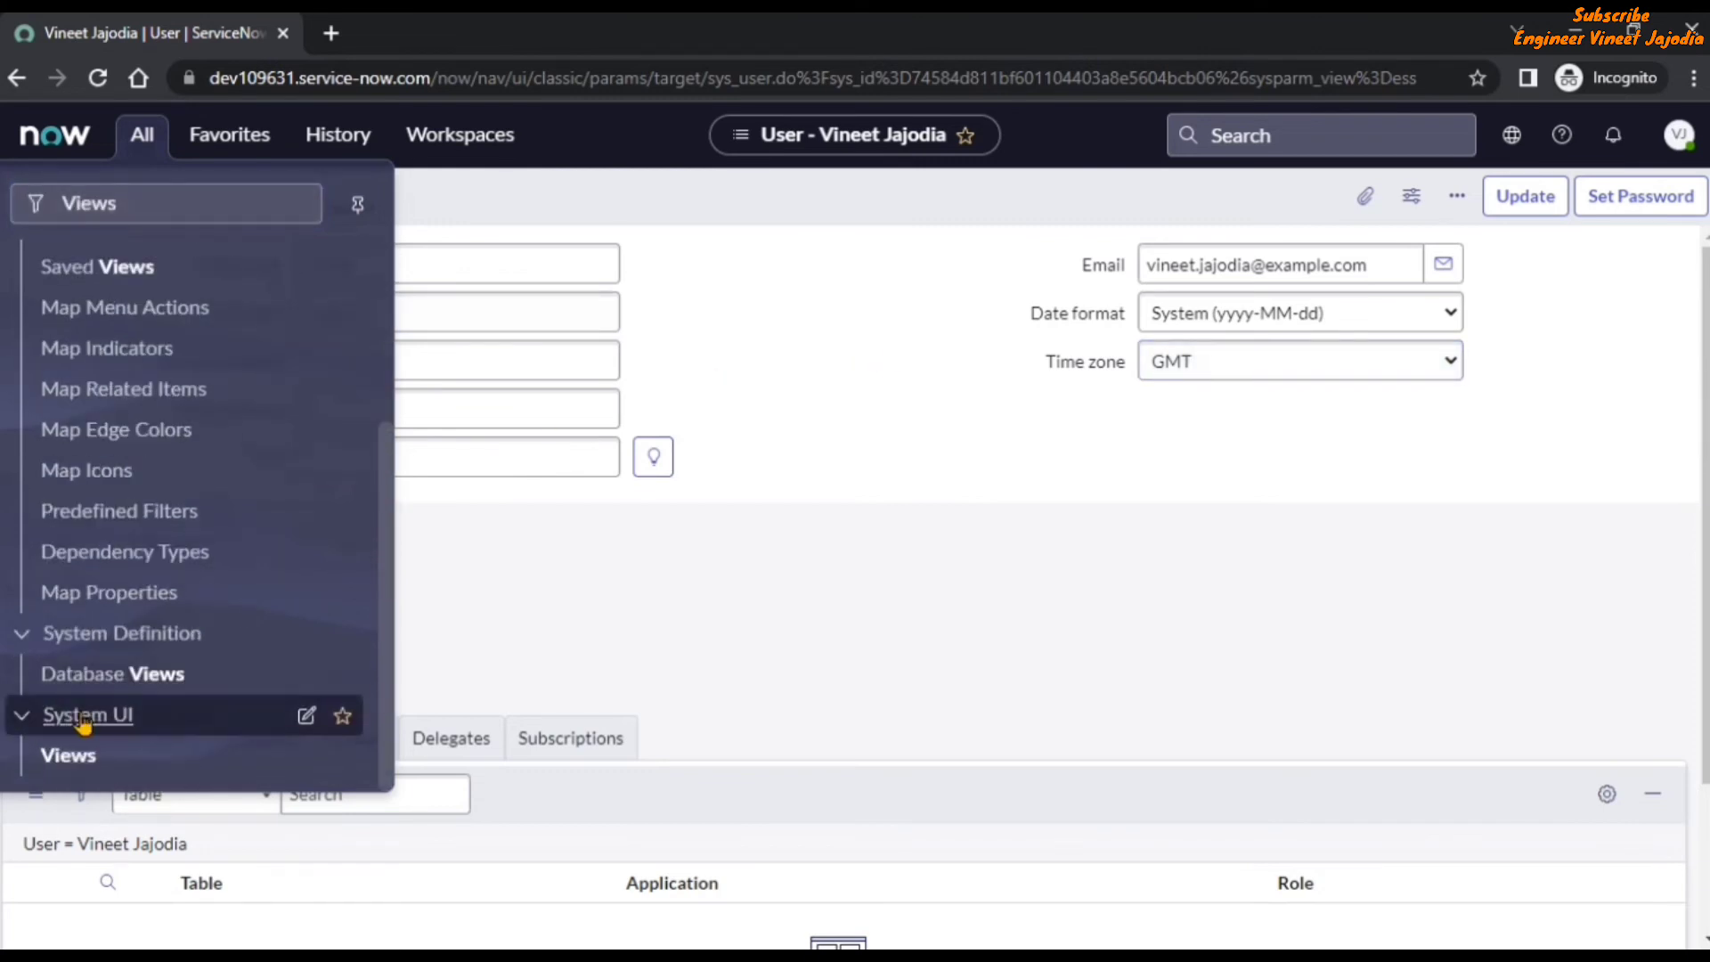
left_click(68, 757)
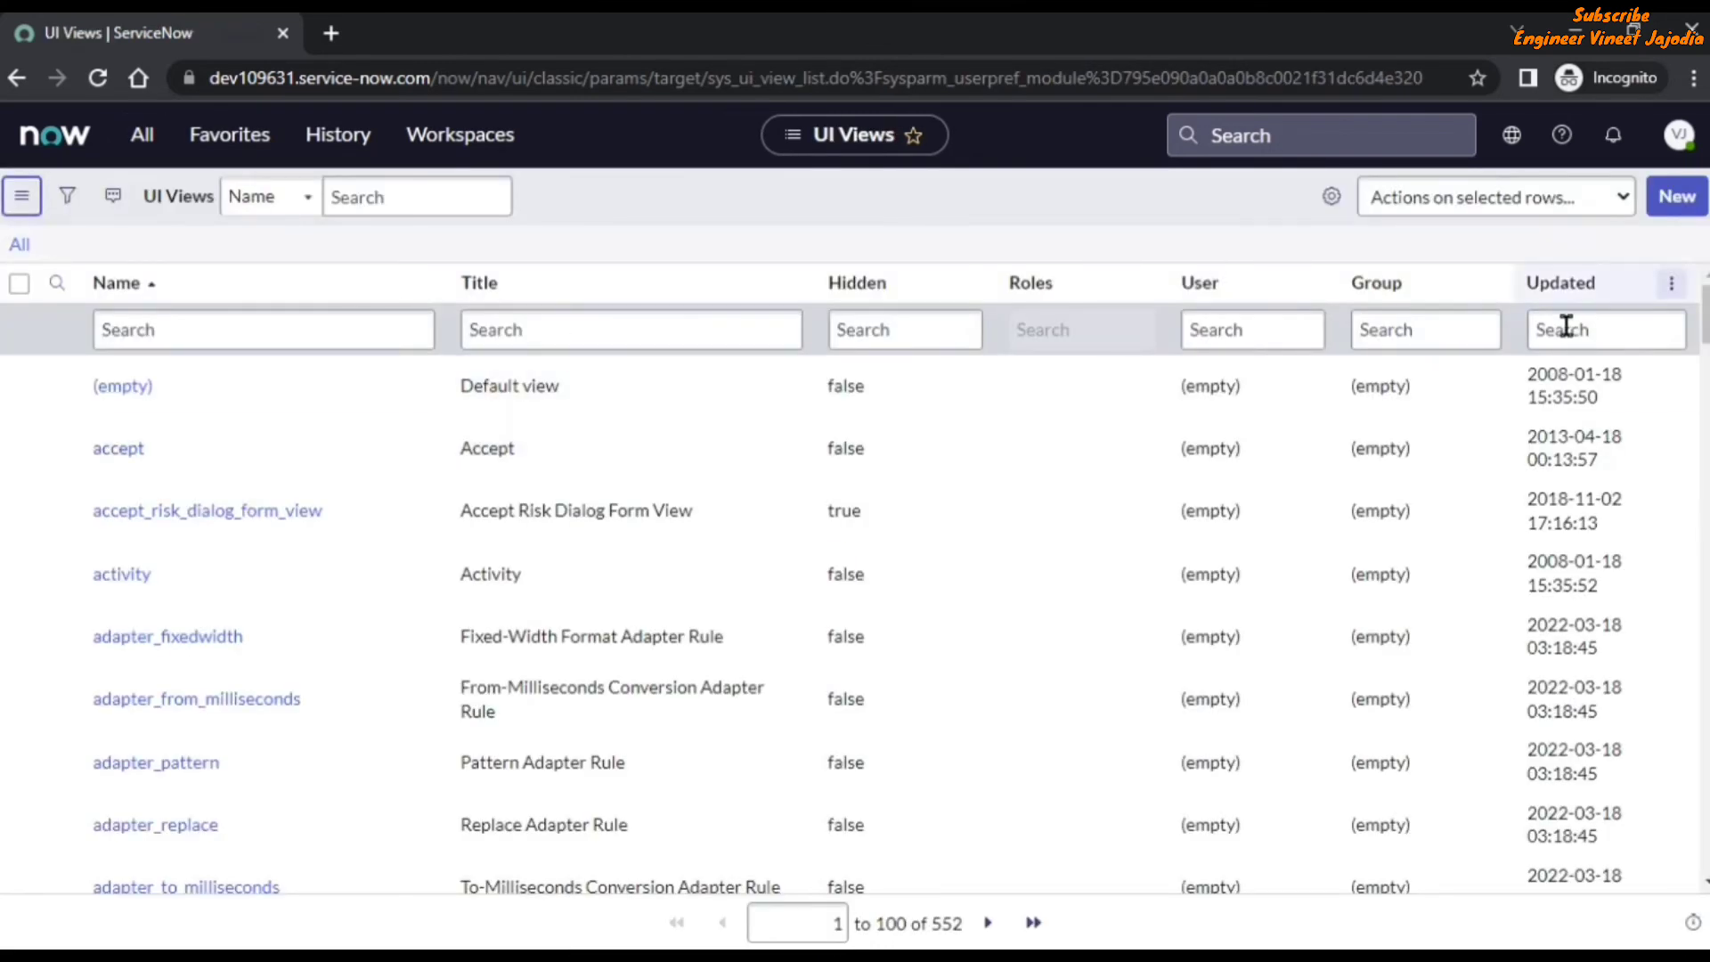
Sort the UI views by most recently updated and filter them to titles containing popup.
left_click(1573, 283)
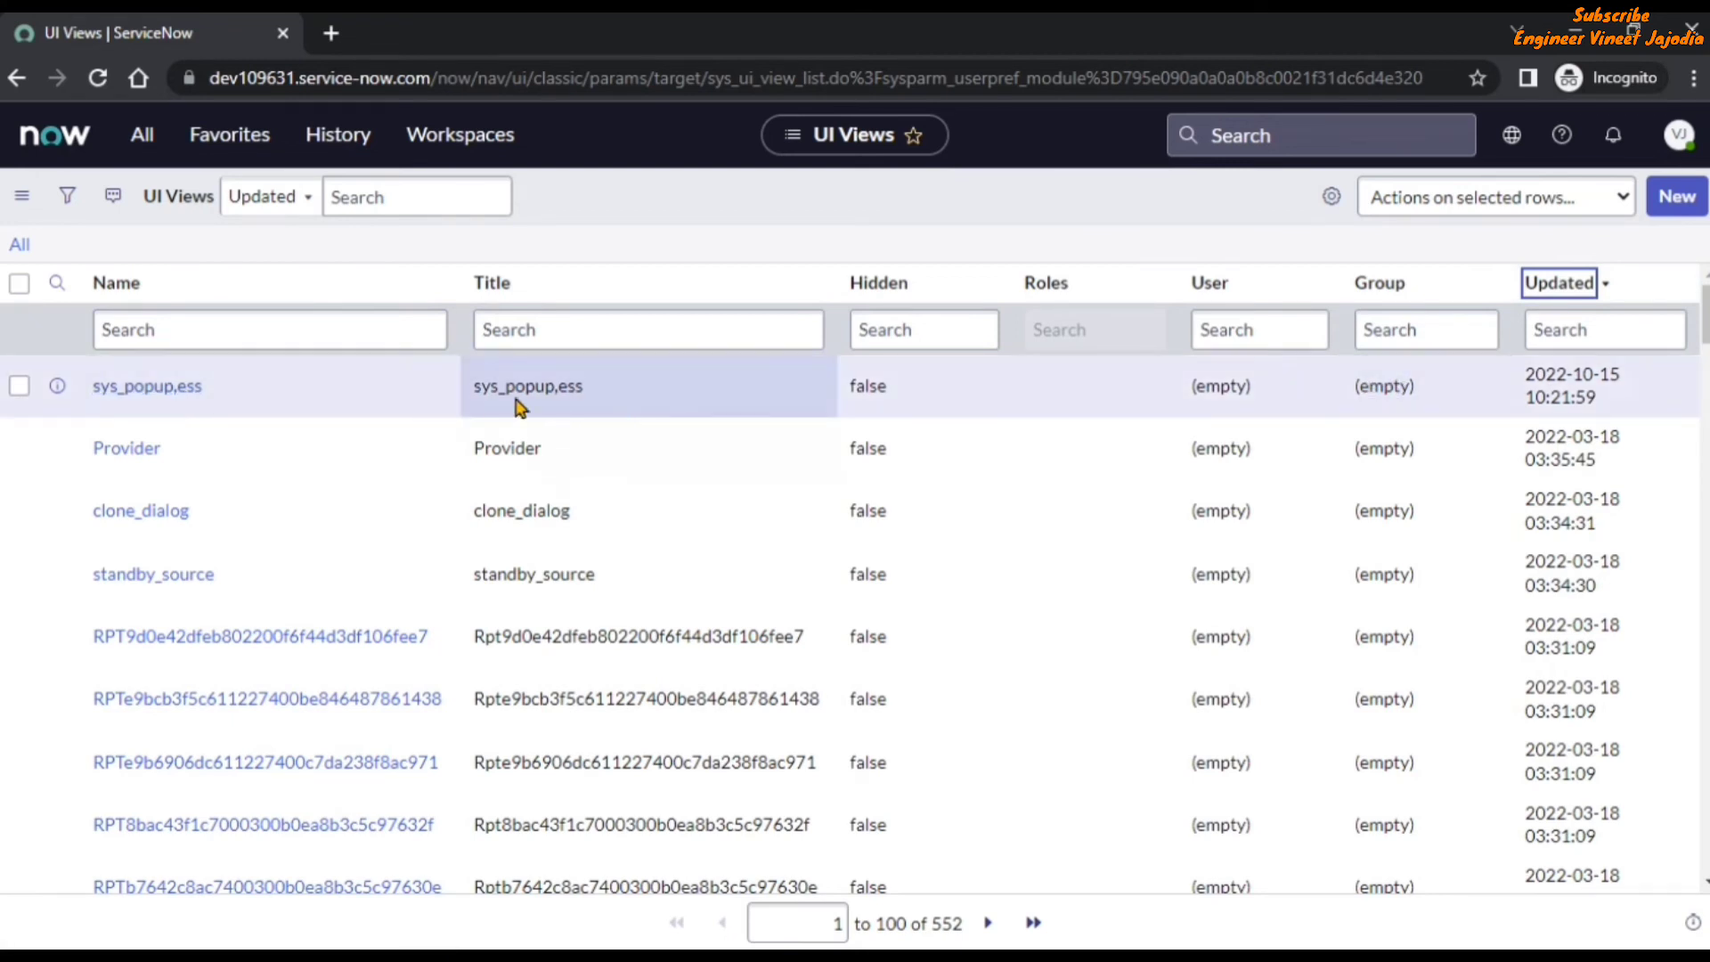
left_click(905, 329)
left_click(674, 333)
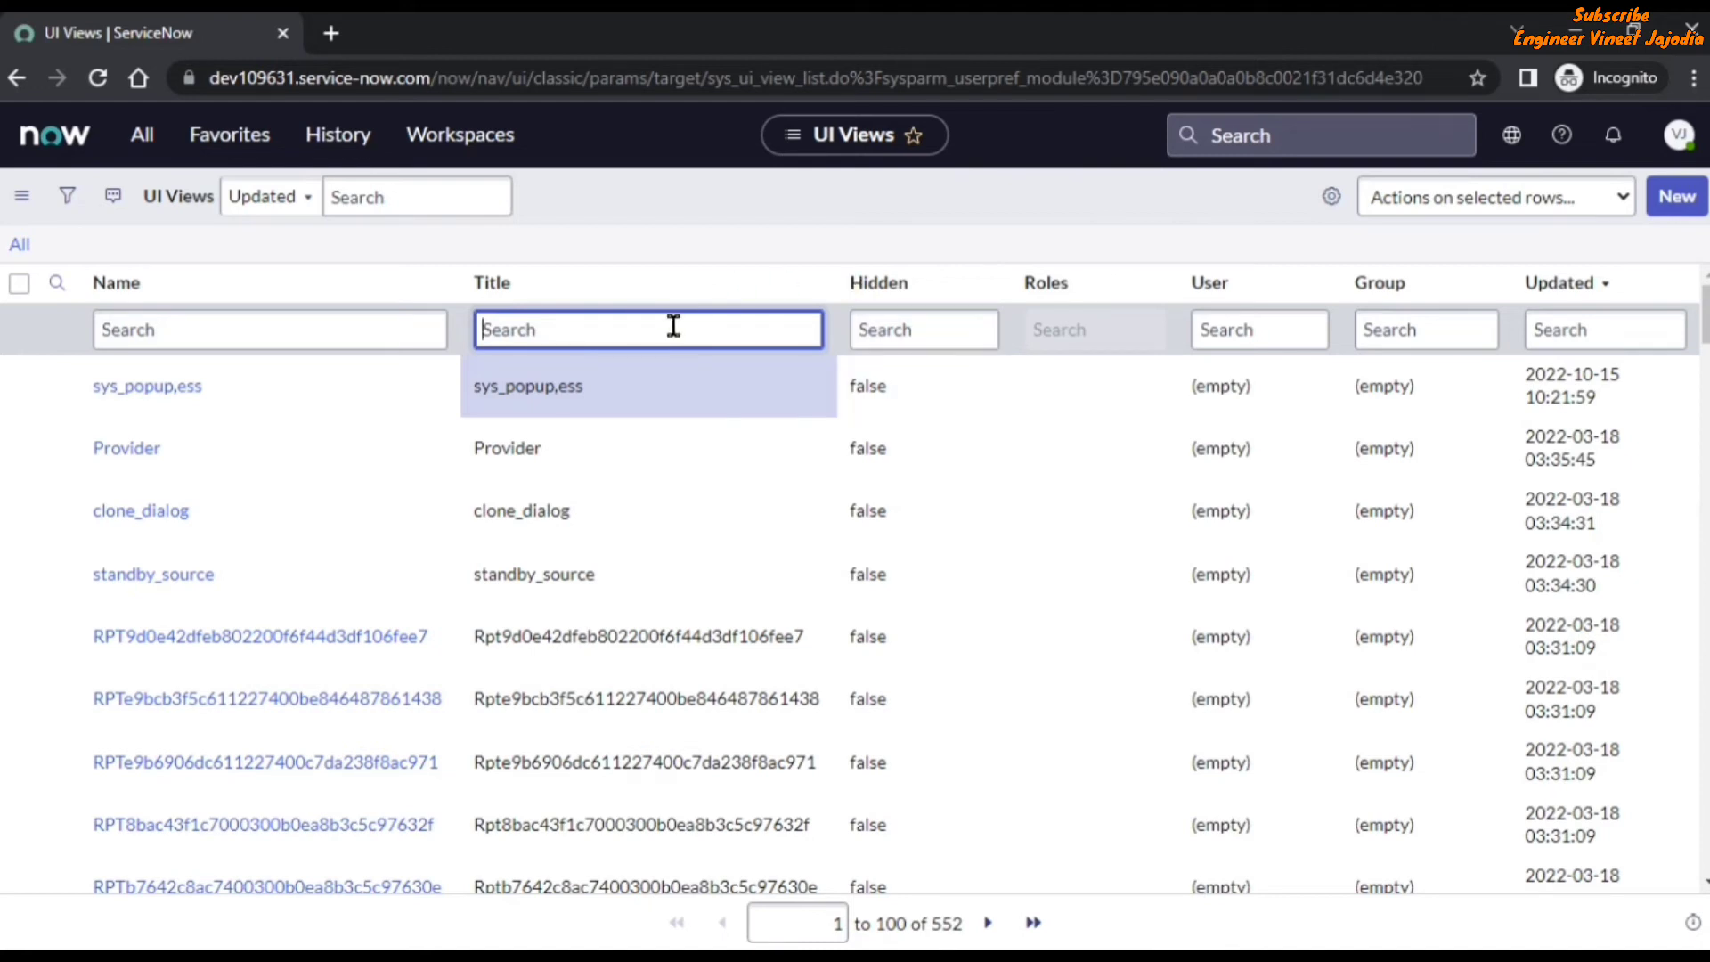
type("*popup")
key("Return")
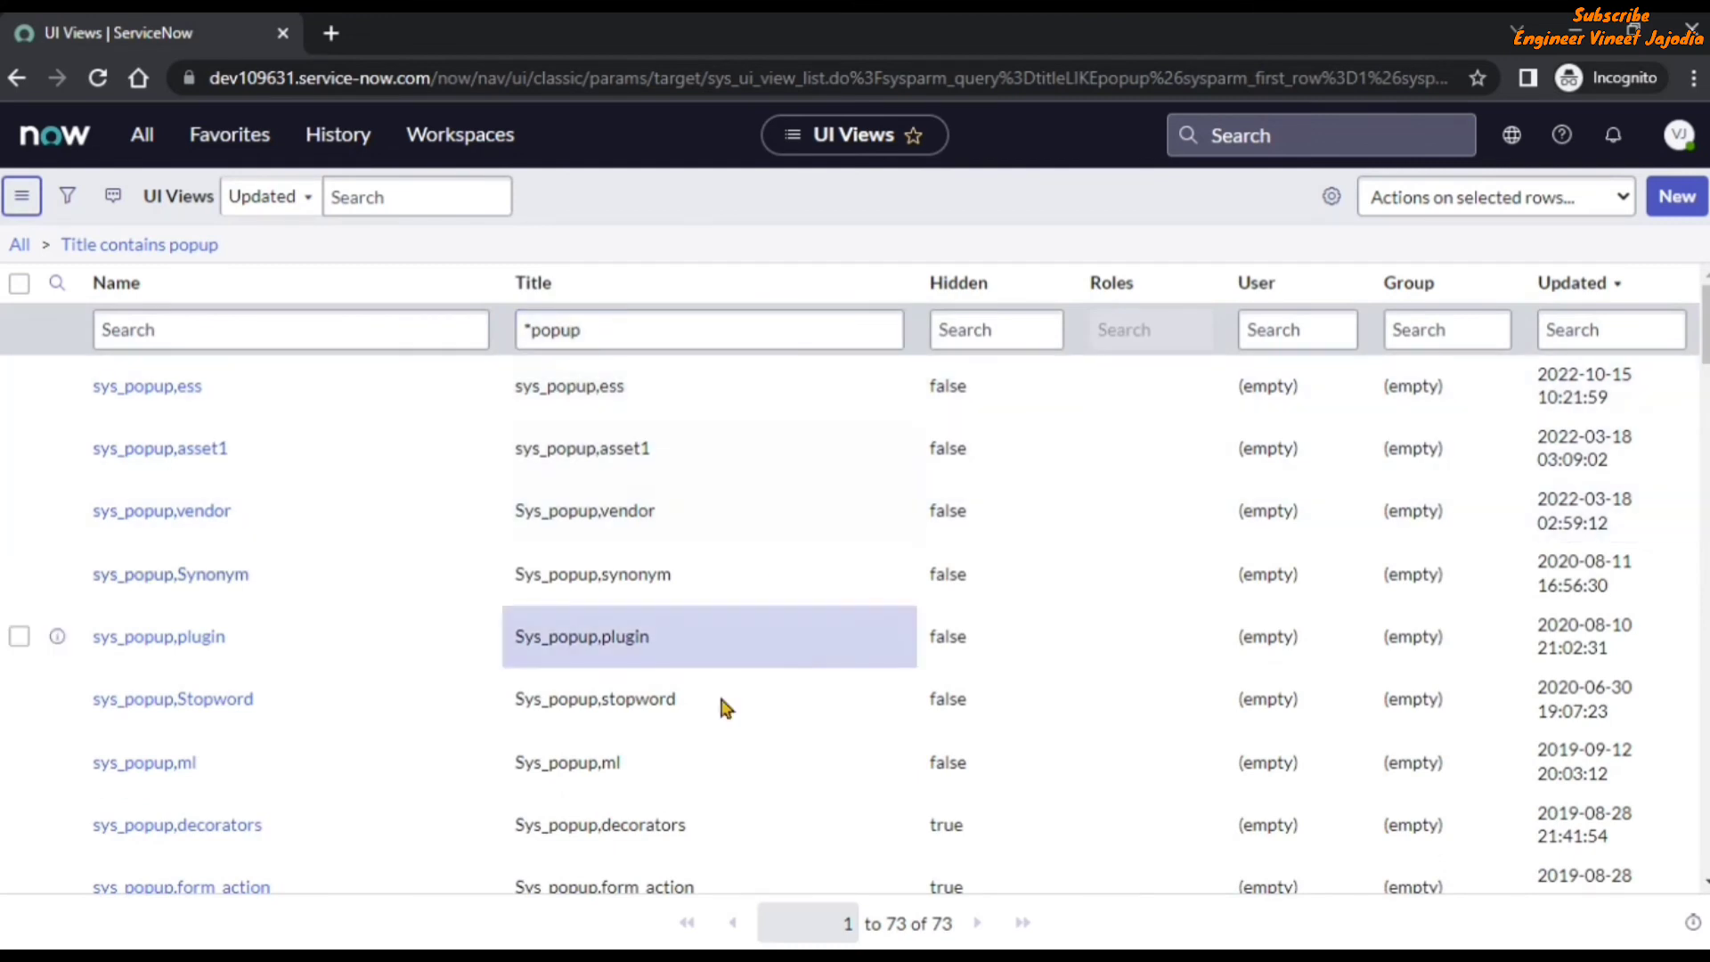
Set the title of the sys_popup,ess view to Sys_popup,SelfService.
left_click(670, 397)
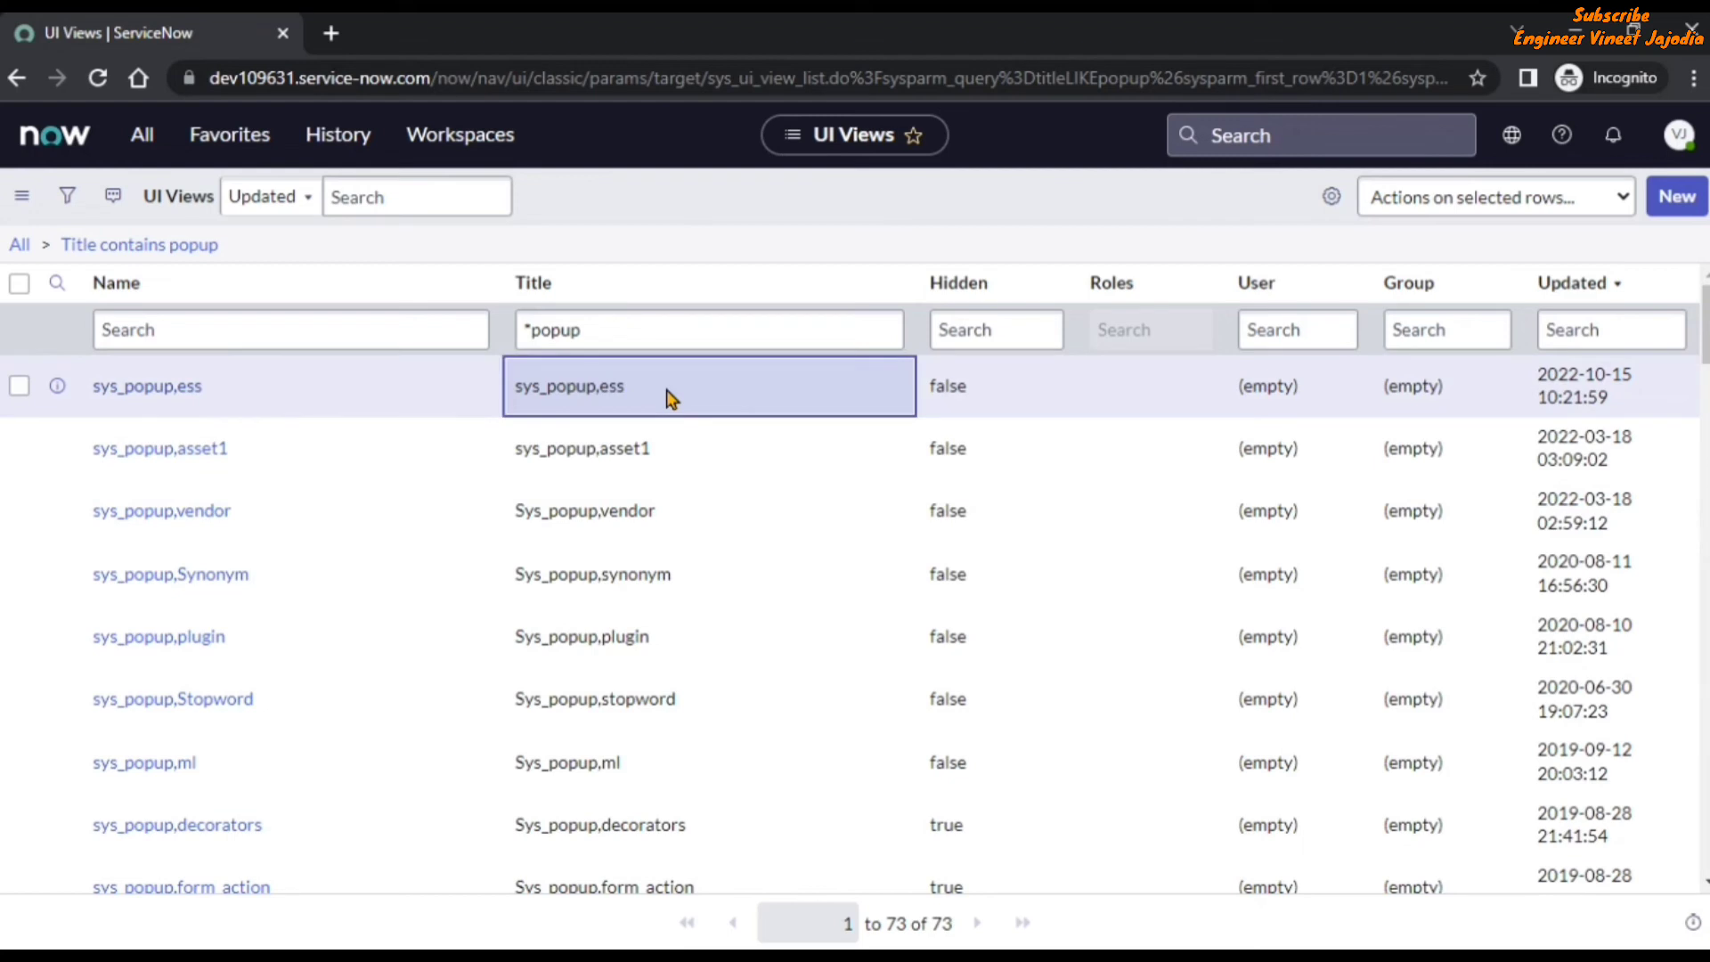
double_click(670, 398)
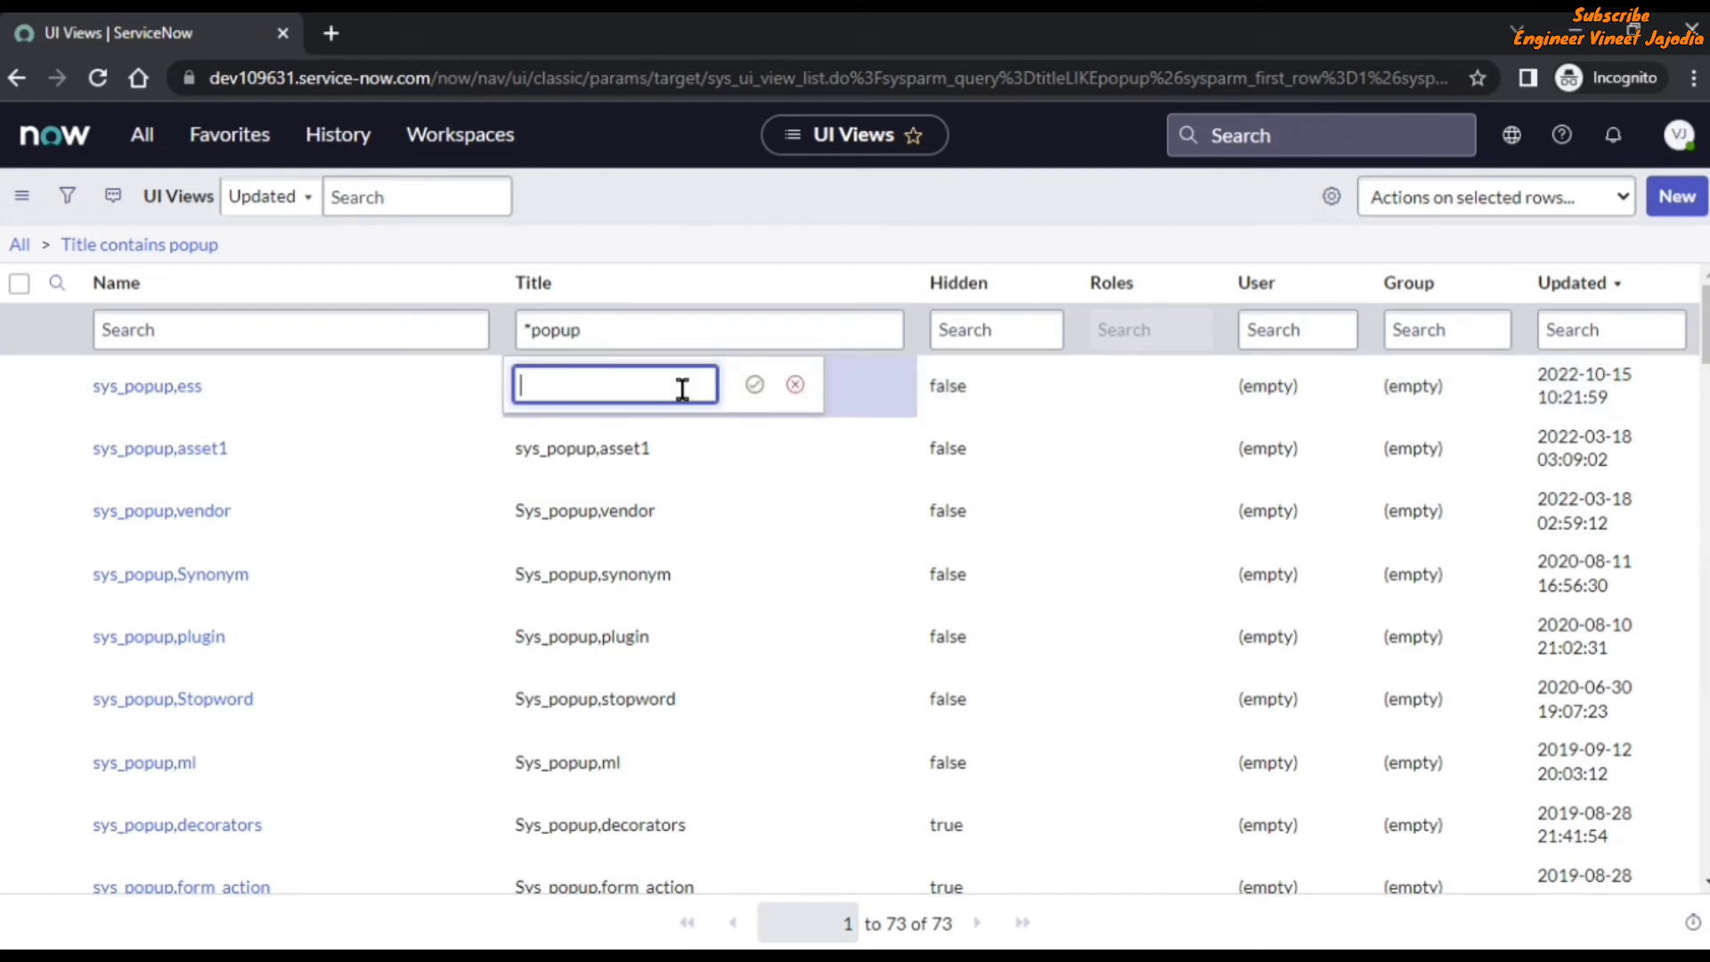
type("Sys_popup,Self")
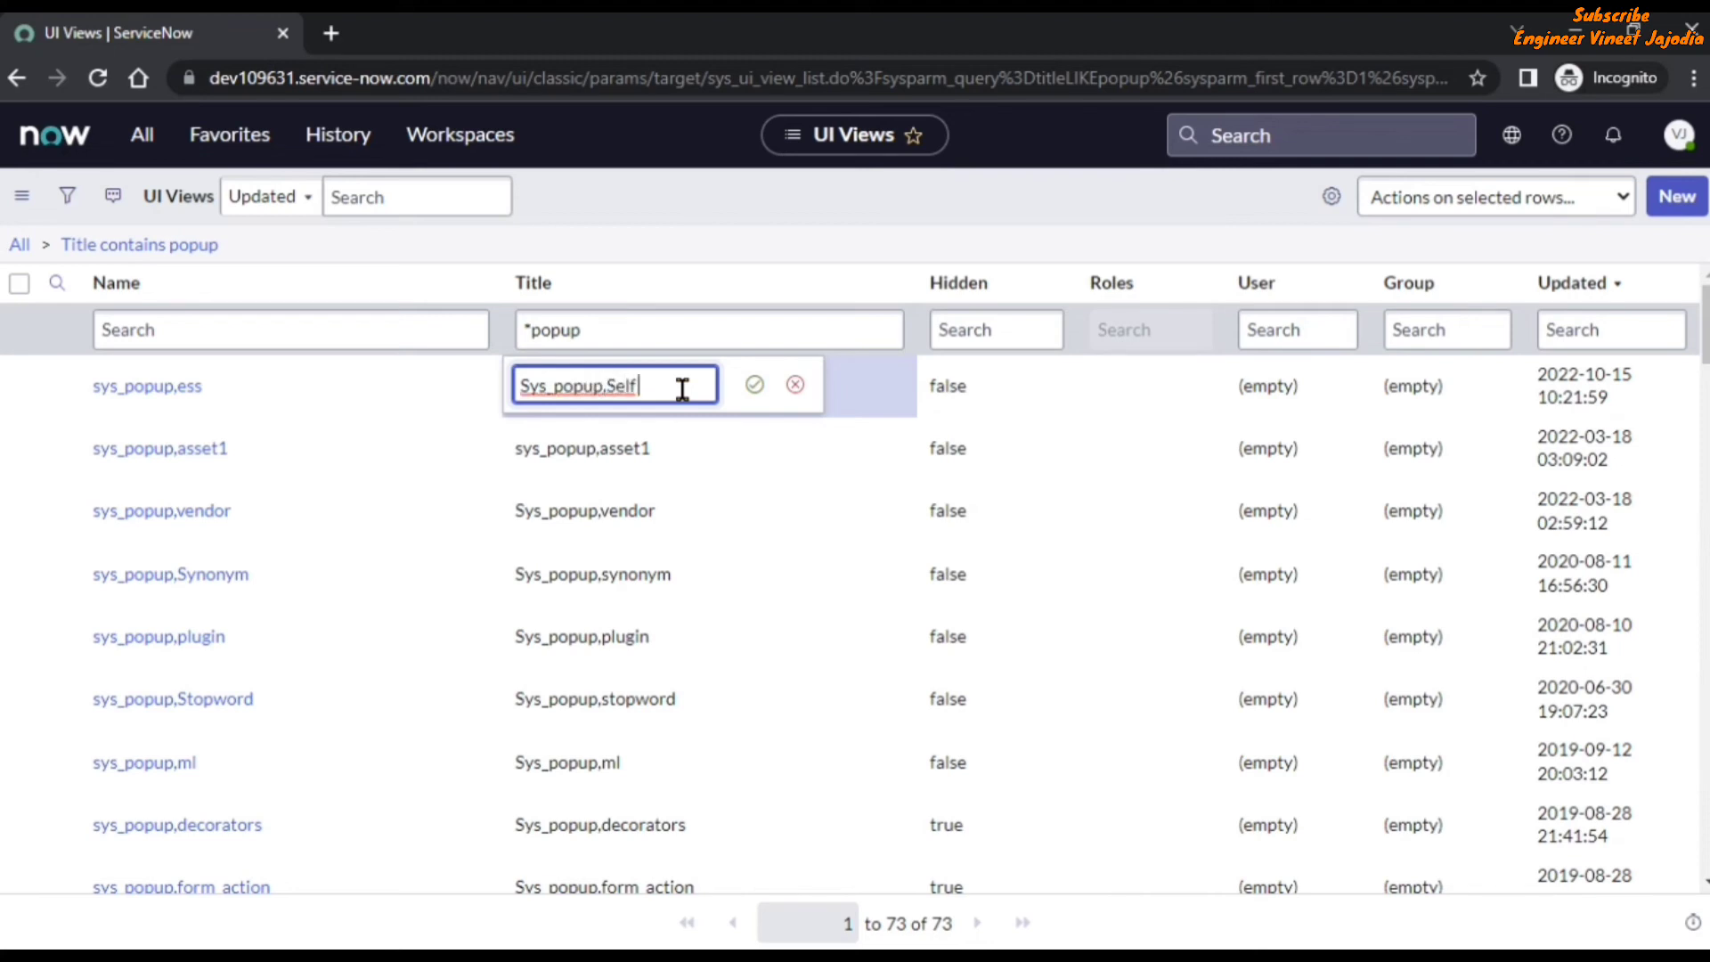
type("Service")
key("Return")
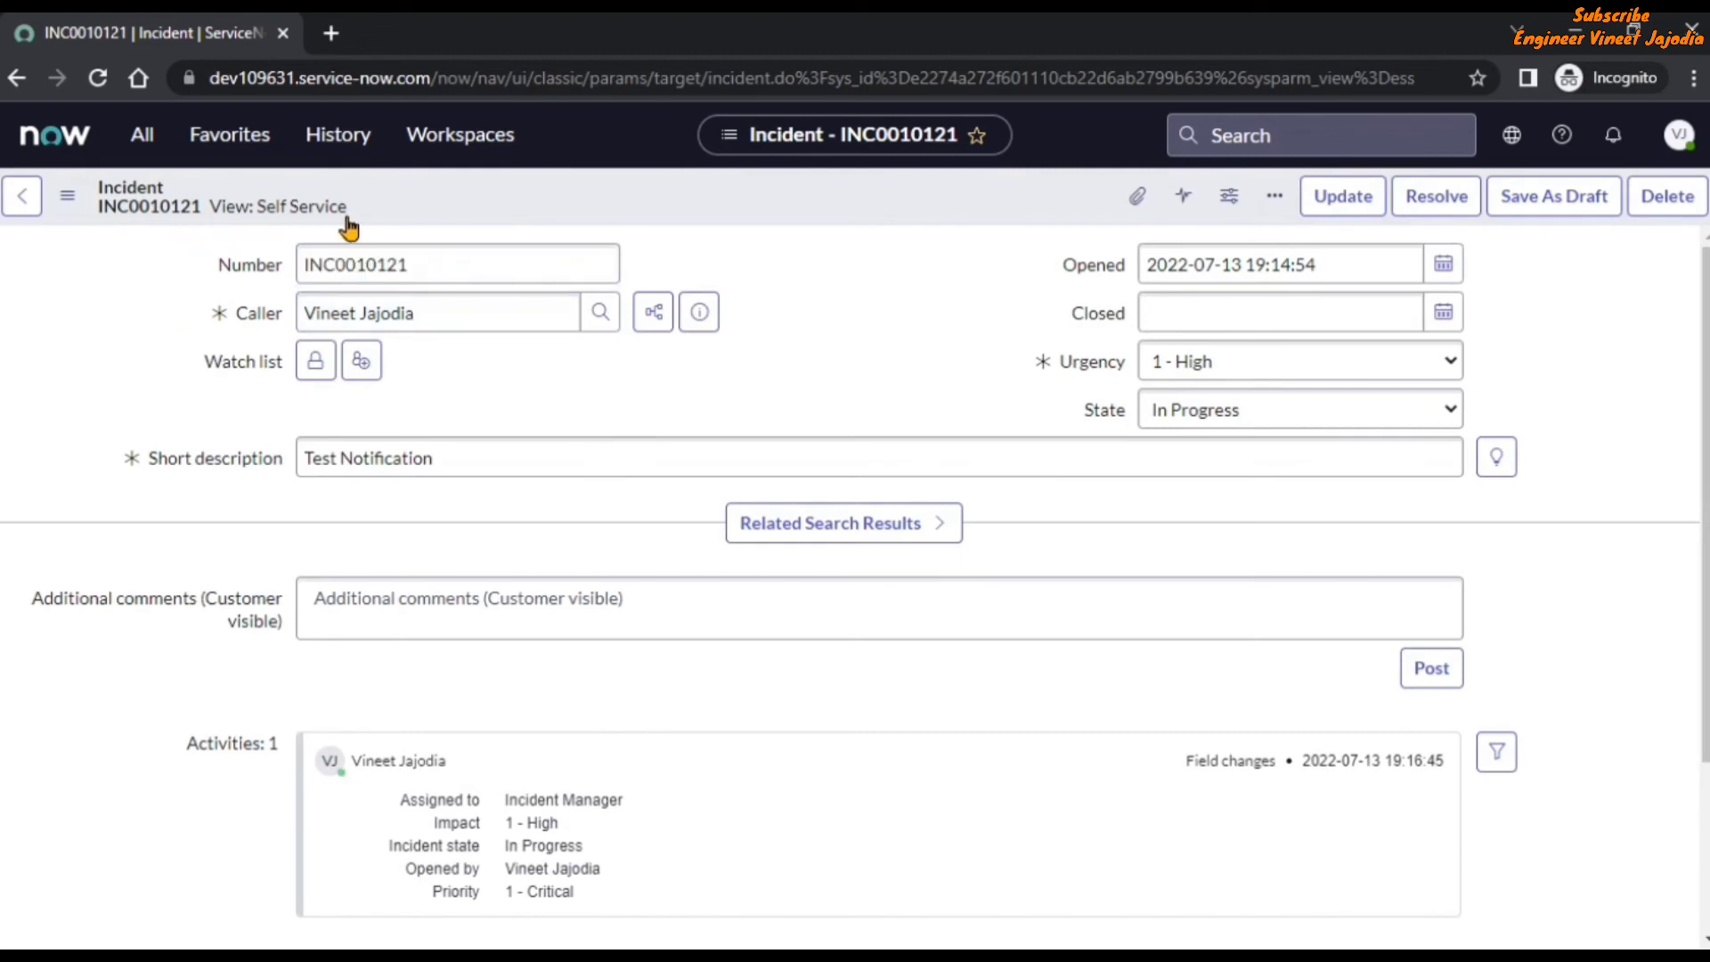
Check the view title on the caller's full record opened from incident INC0010121, and review the preview's fields in the Self Service view.
left_click(703, 317)
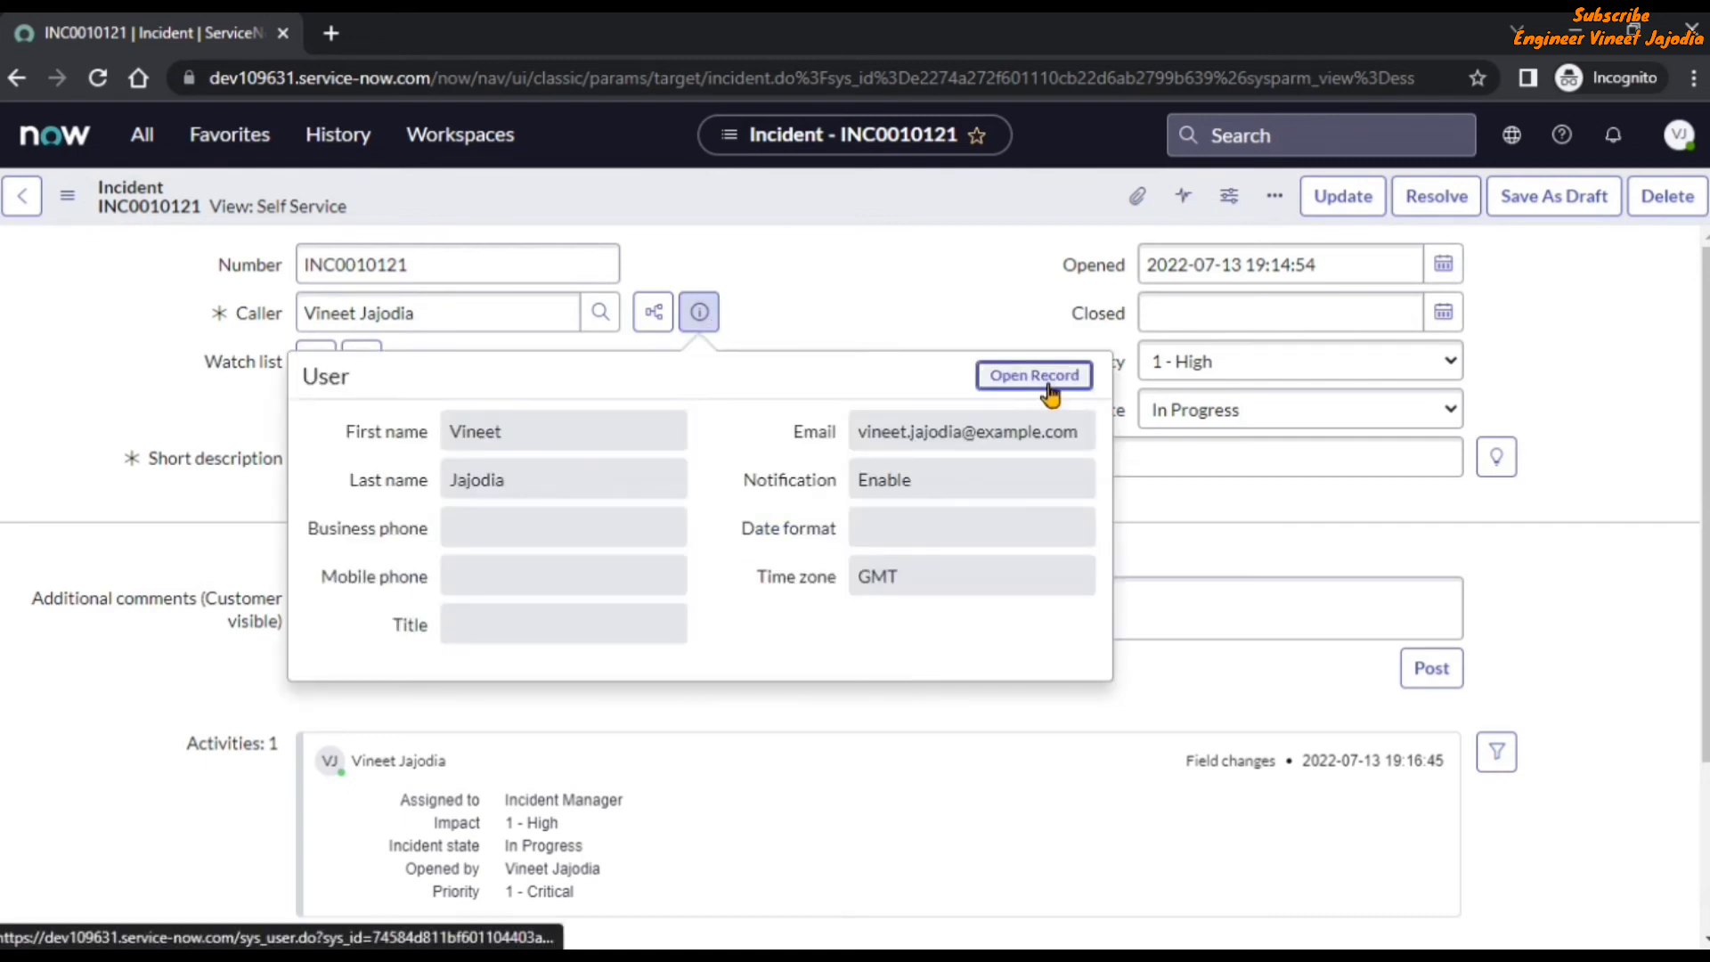
left_click(1036, 374)
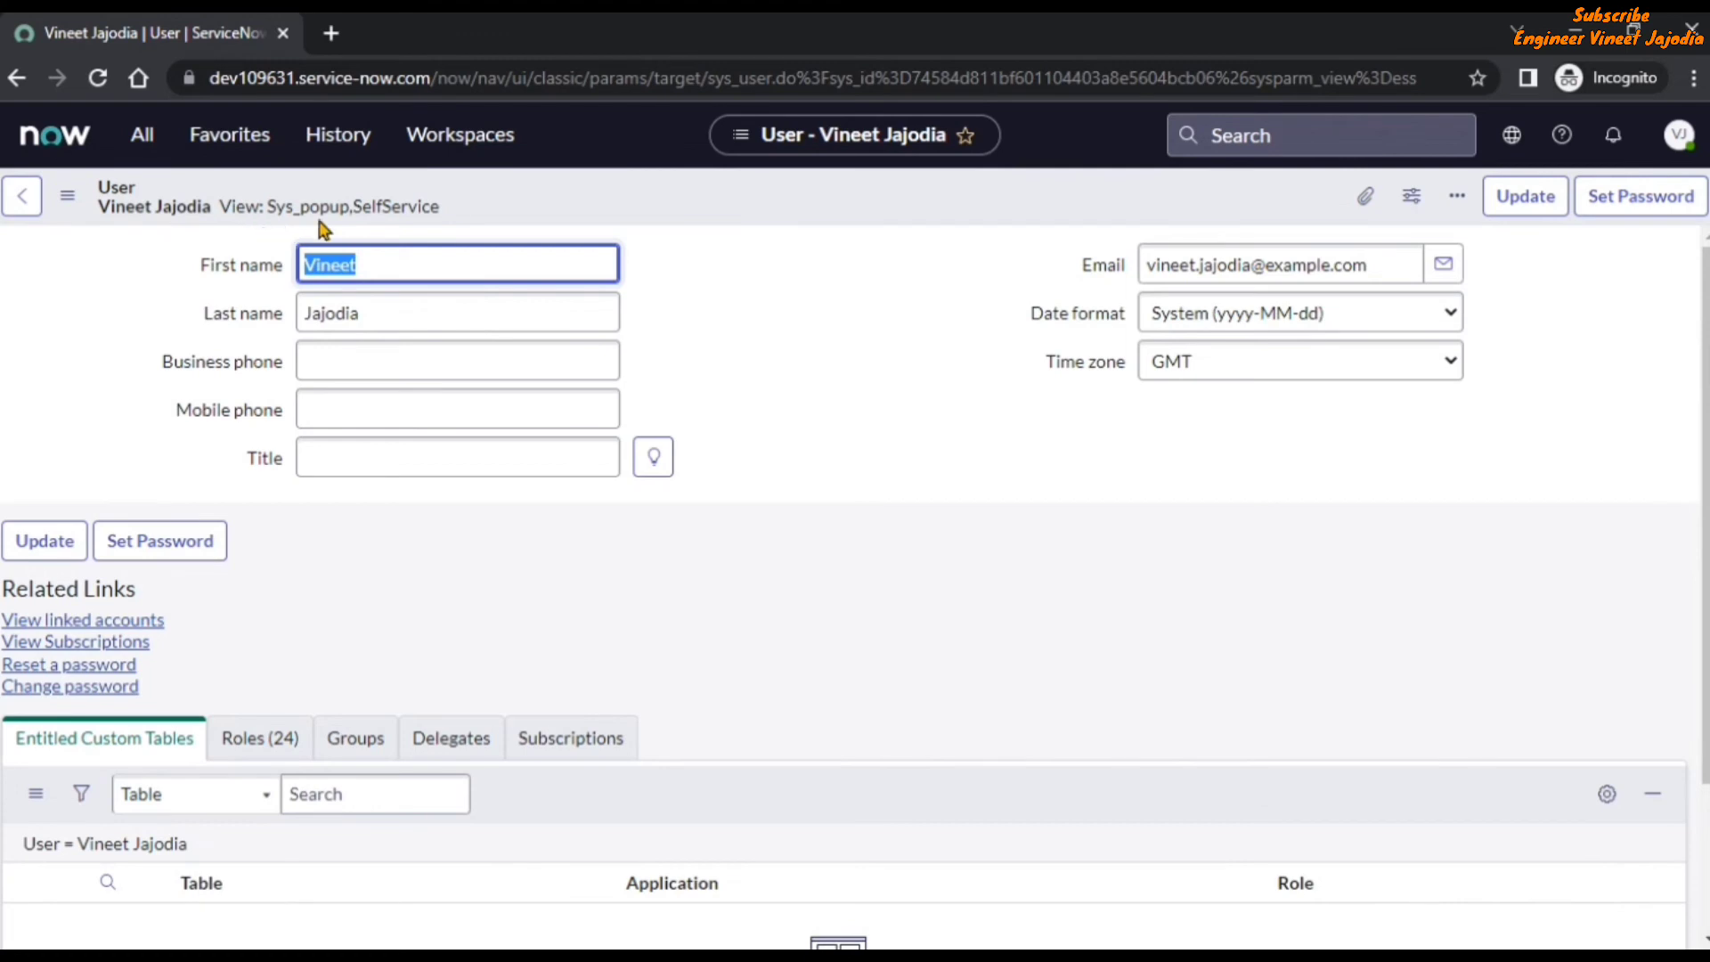
left_click(783, 326)
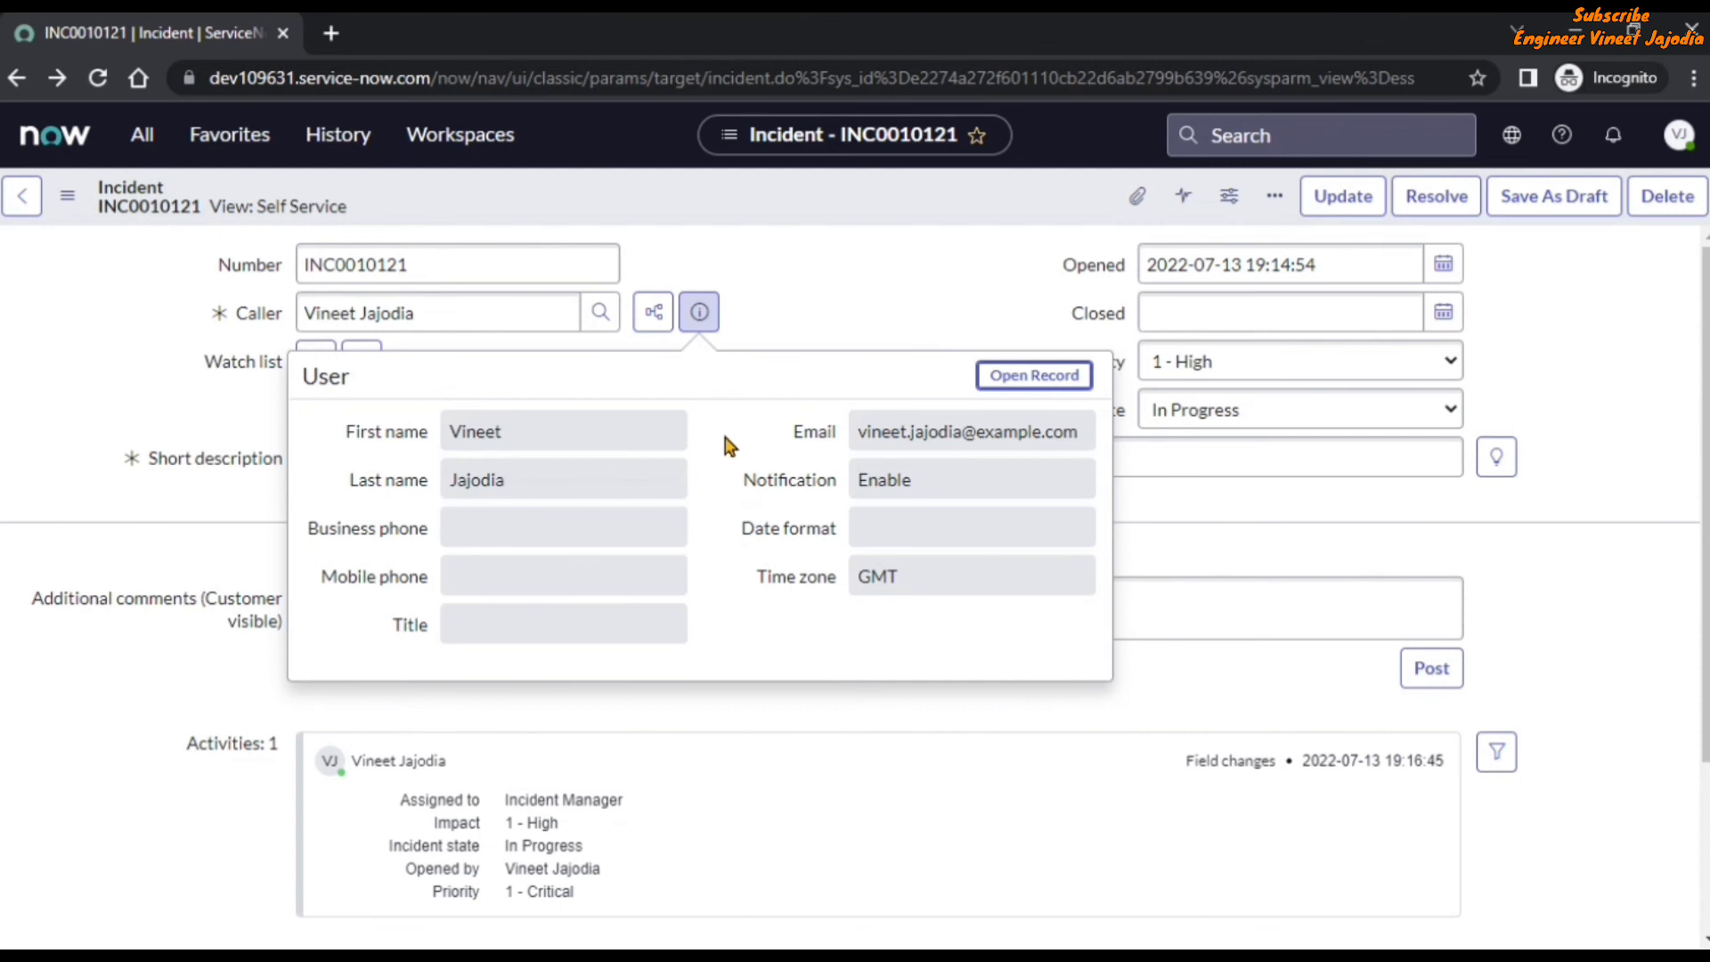
left_click(835, 307)
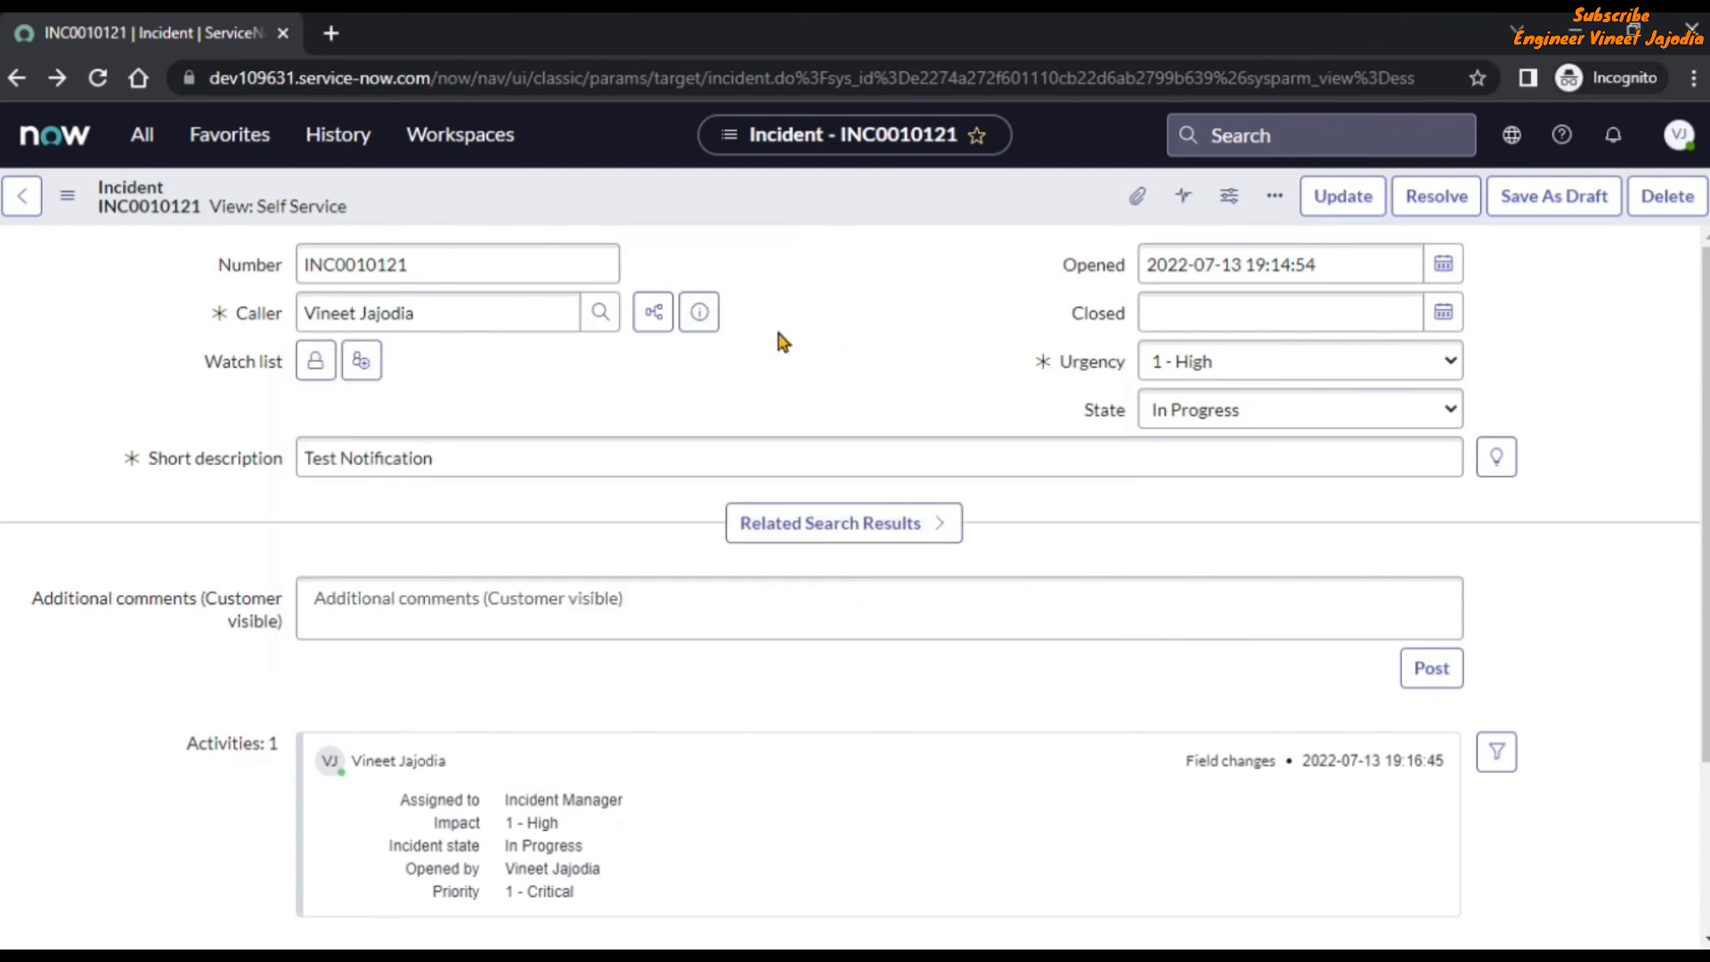
key("ctrl+l")
type("https://dev109631.service-now.com/")
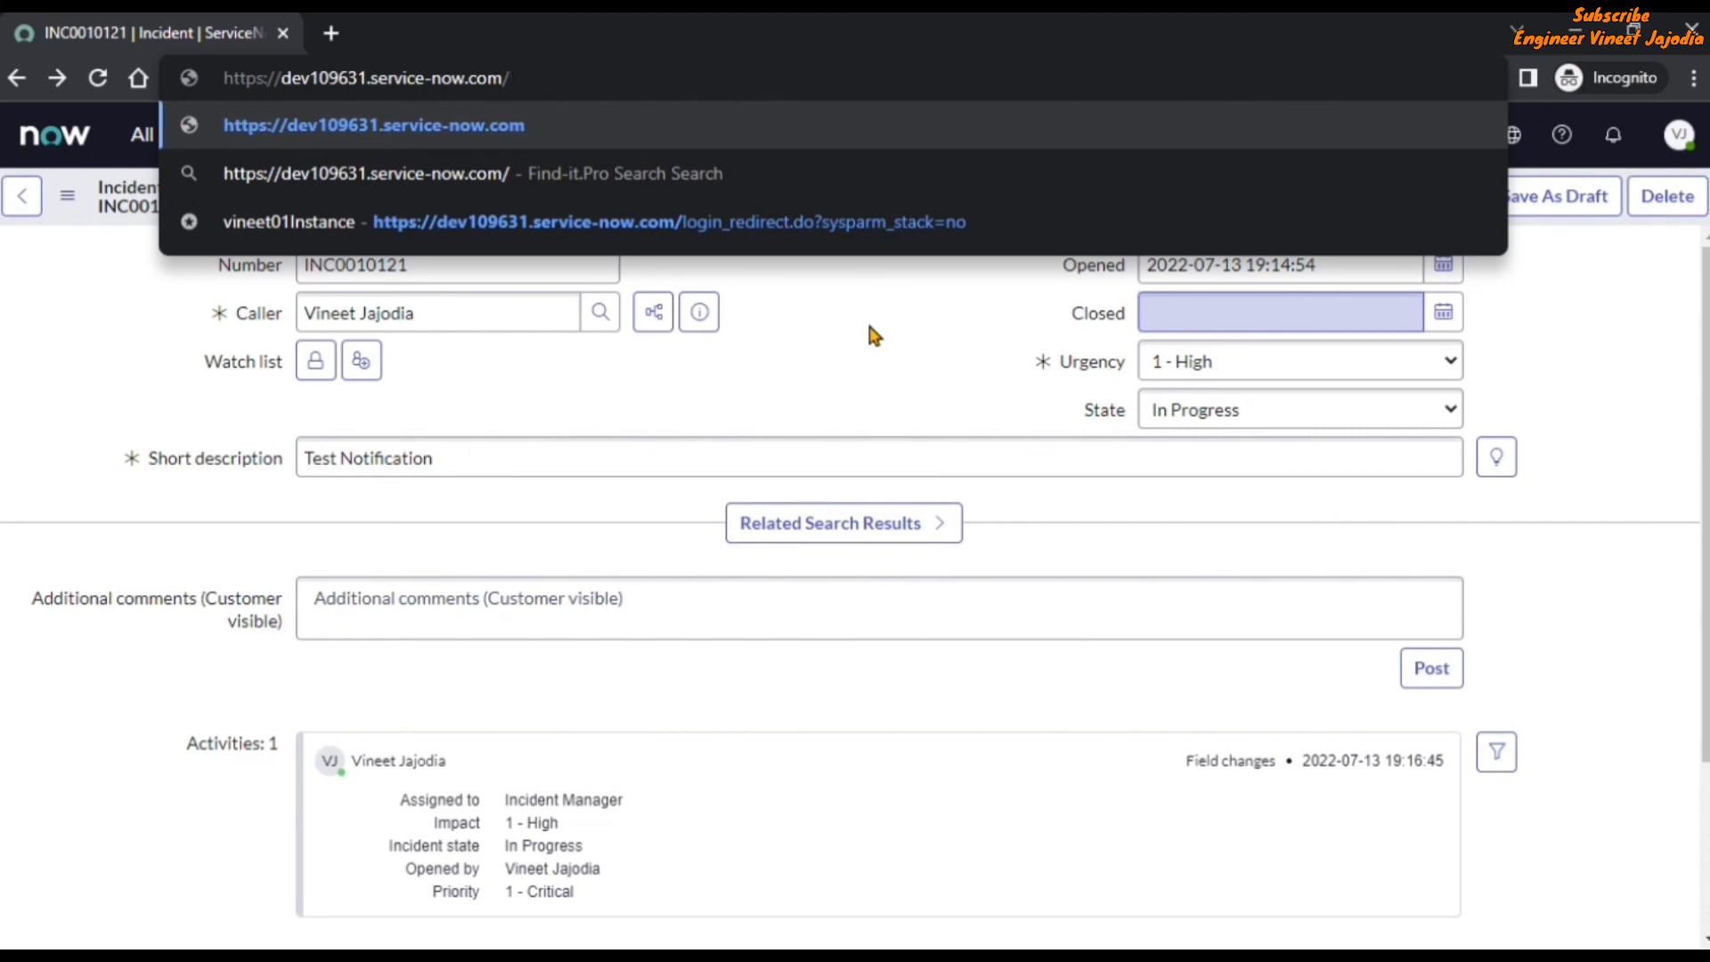
type("sys_")
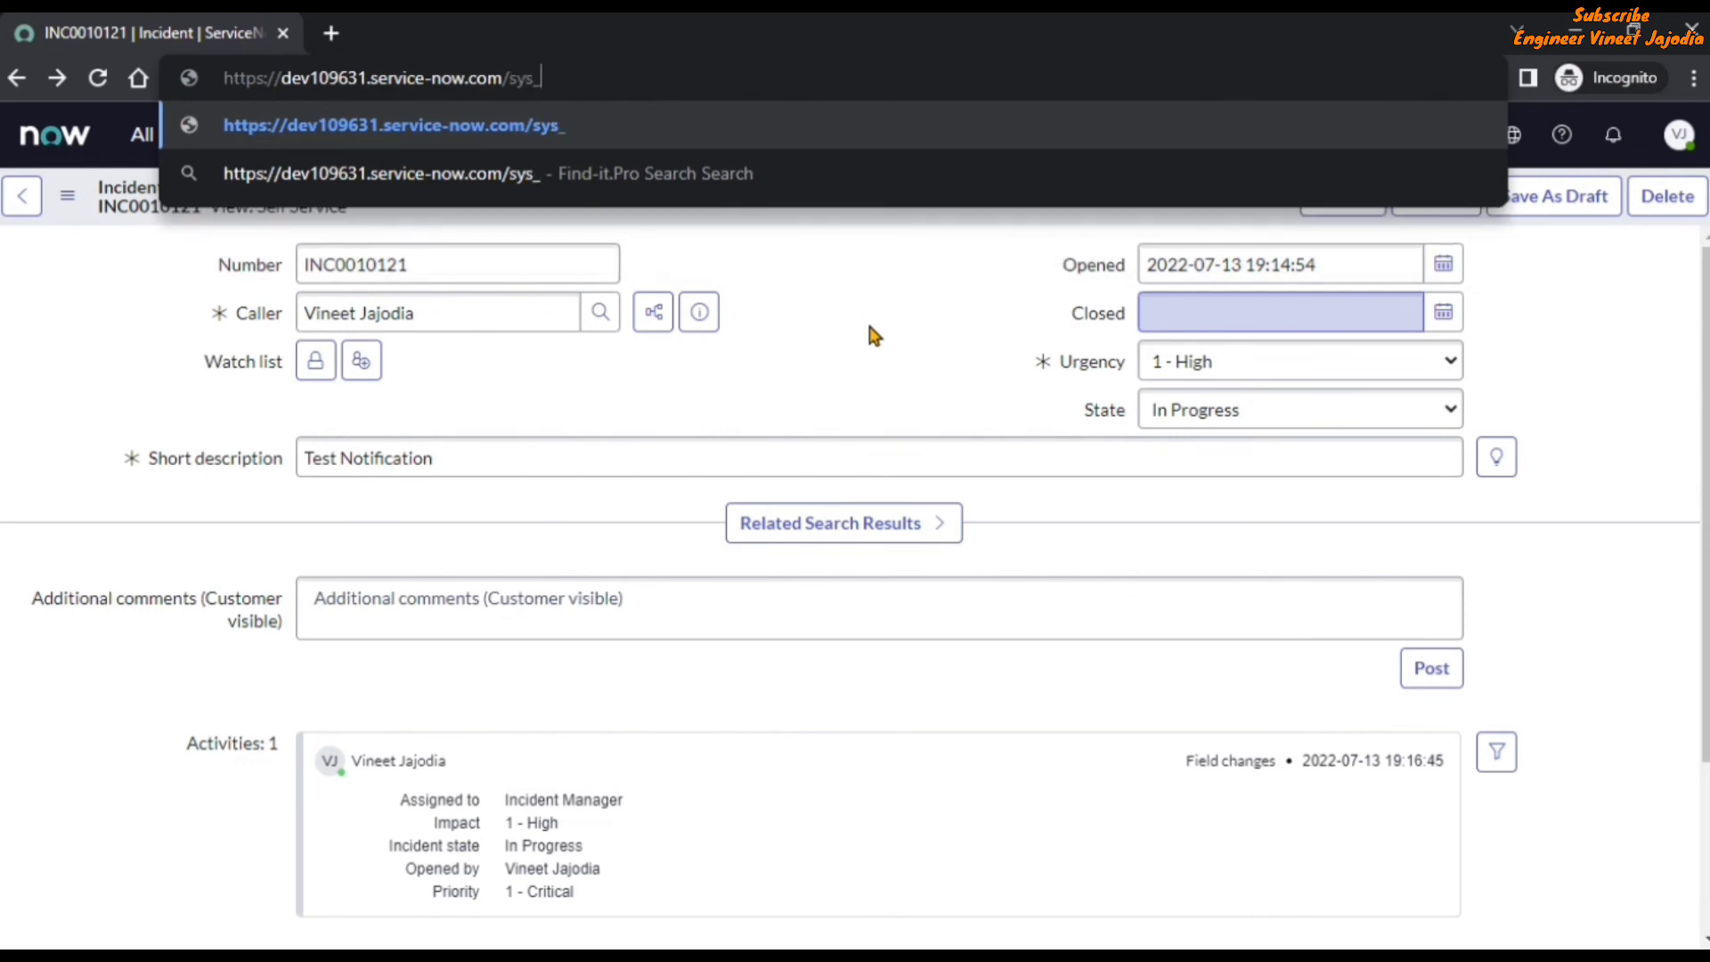
type("user.do?")
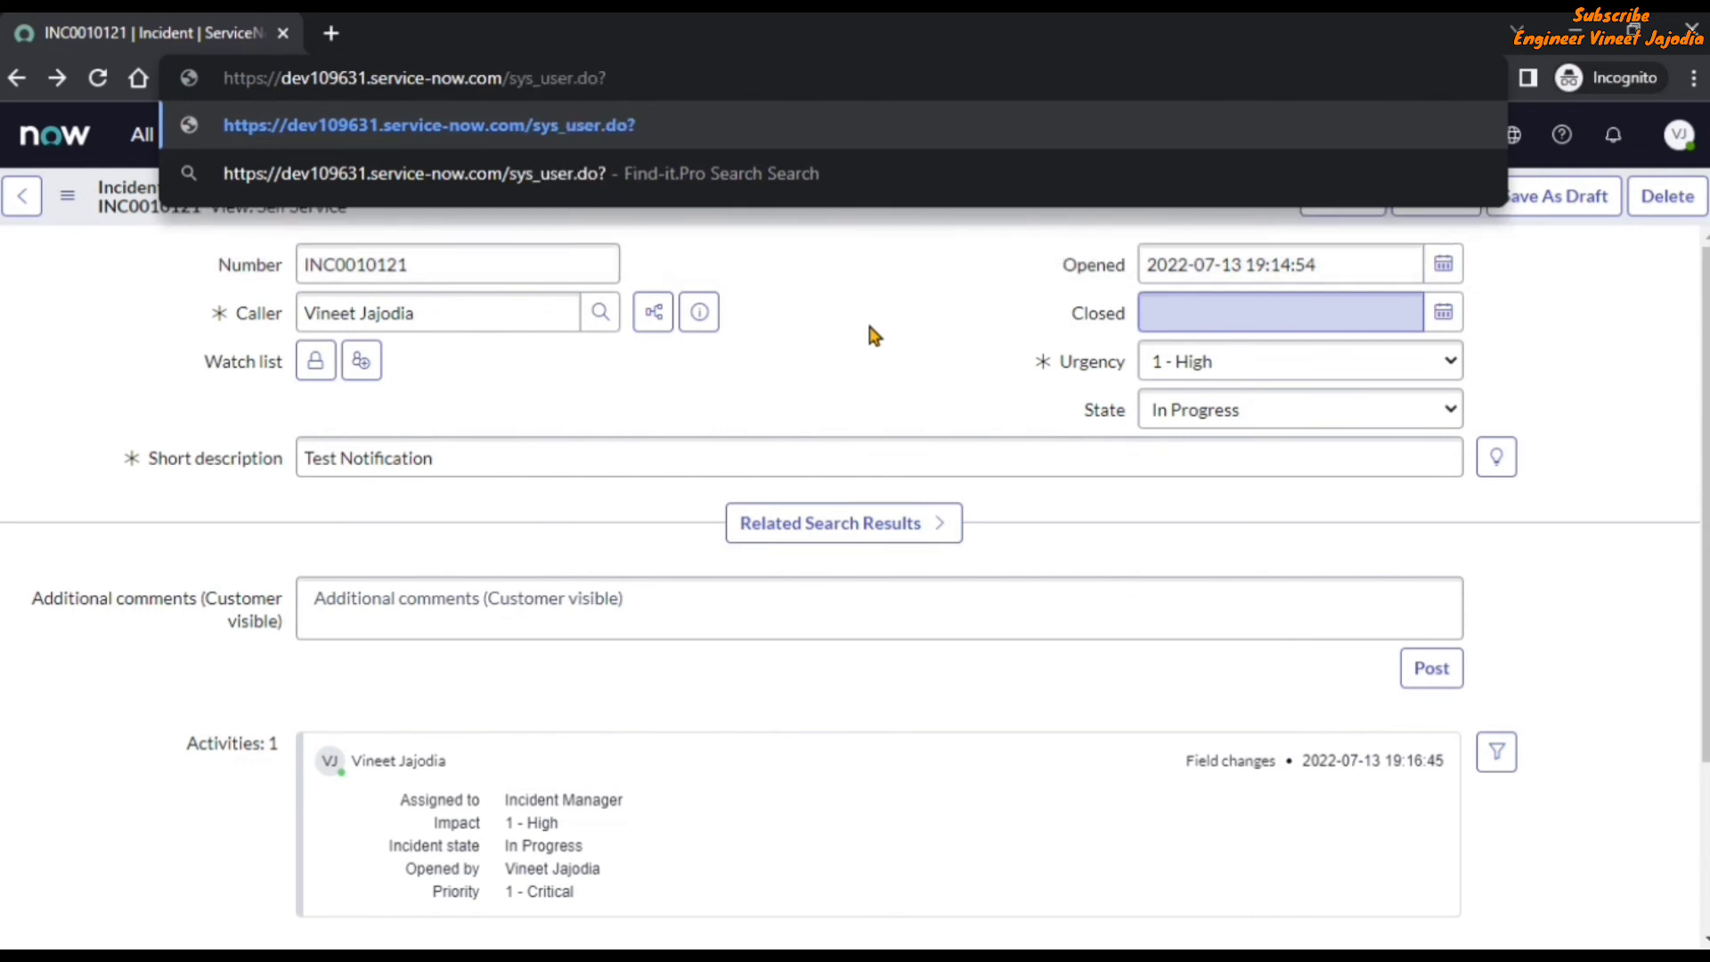
type("sys")
type("p")
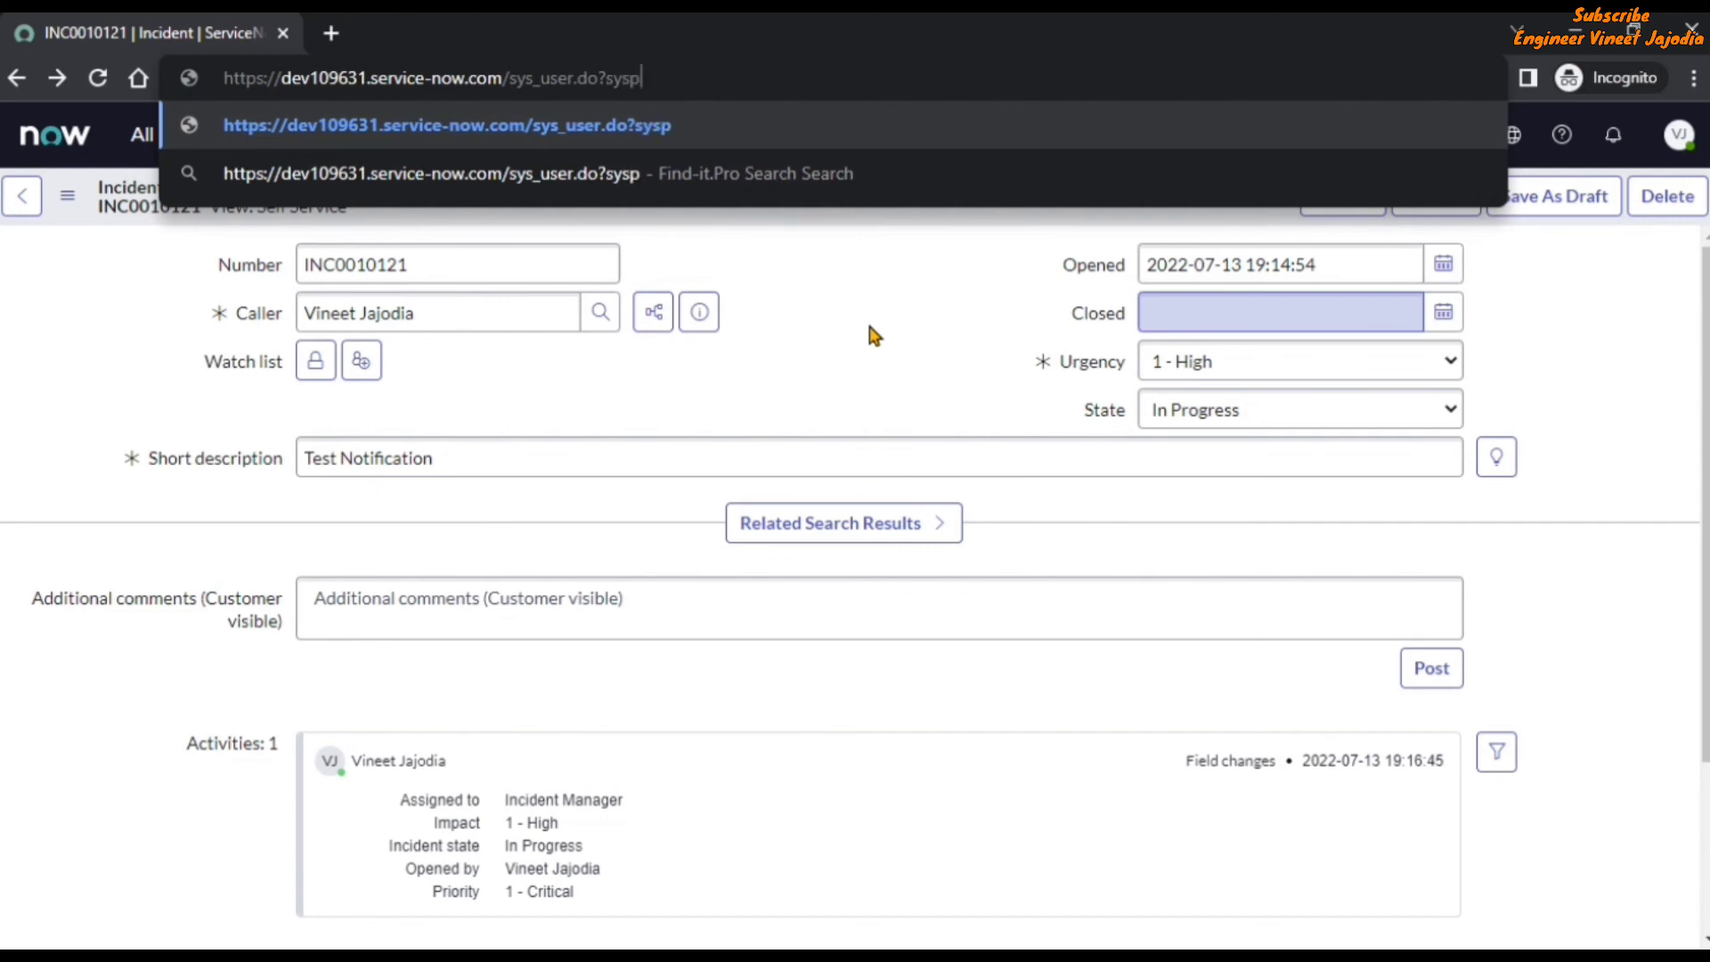
type("arm_view=sys")
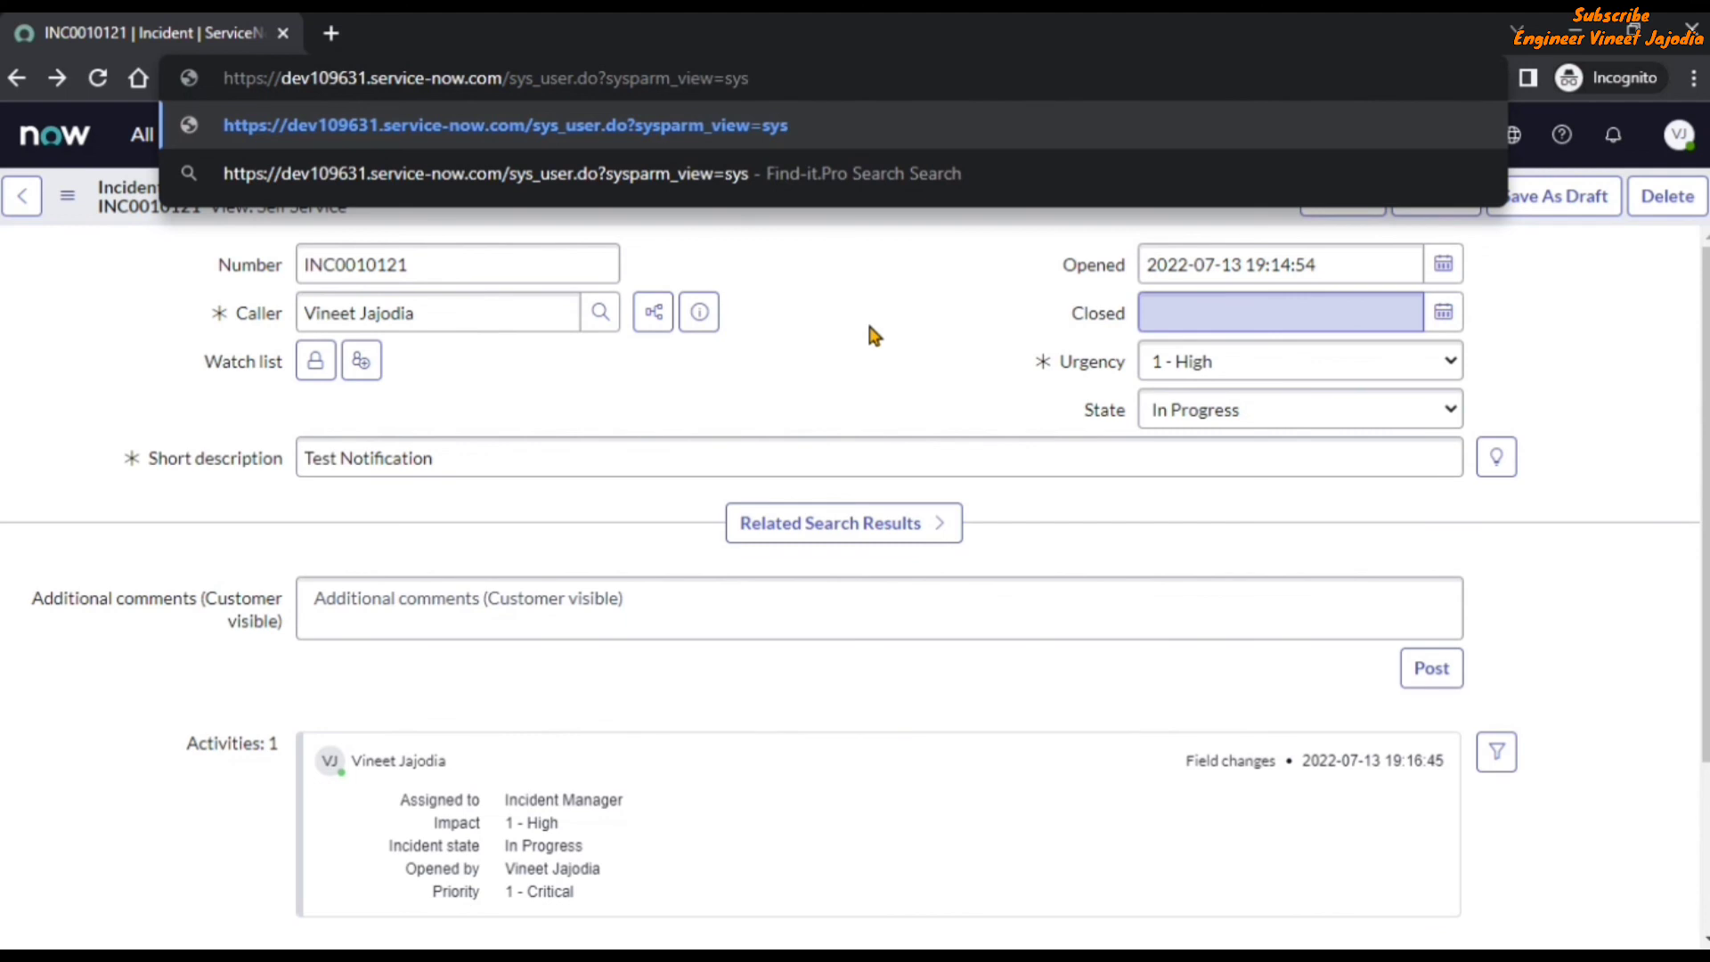
type("_popup,e")
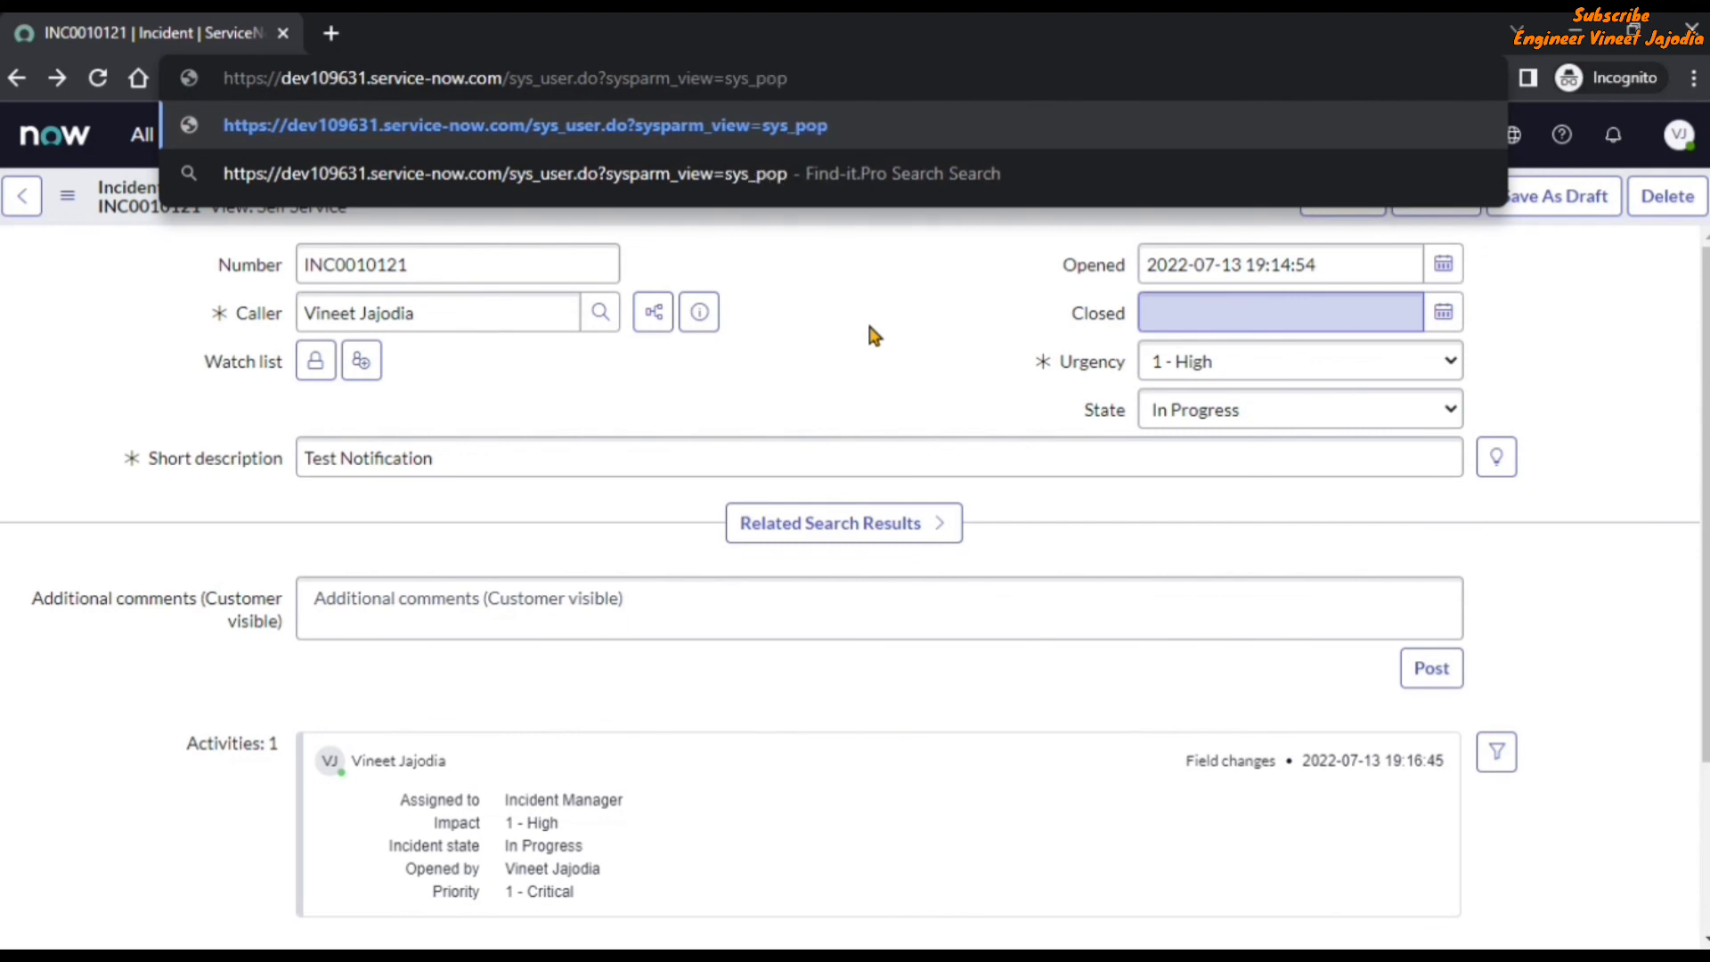
type("ss")
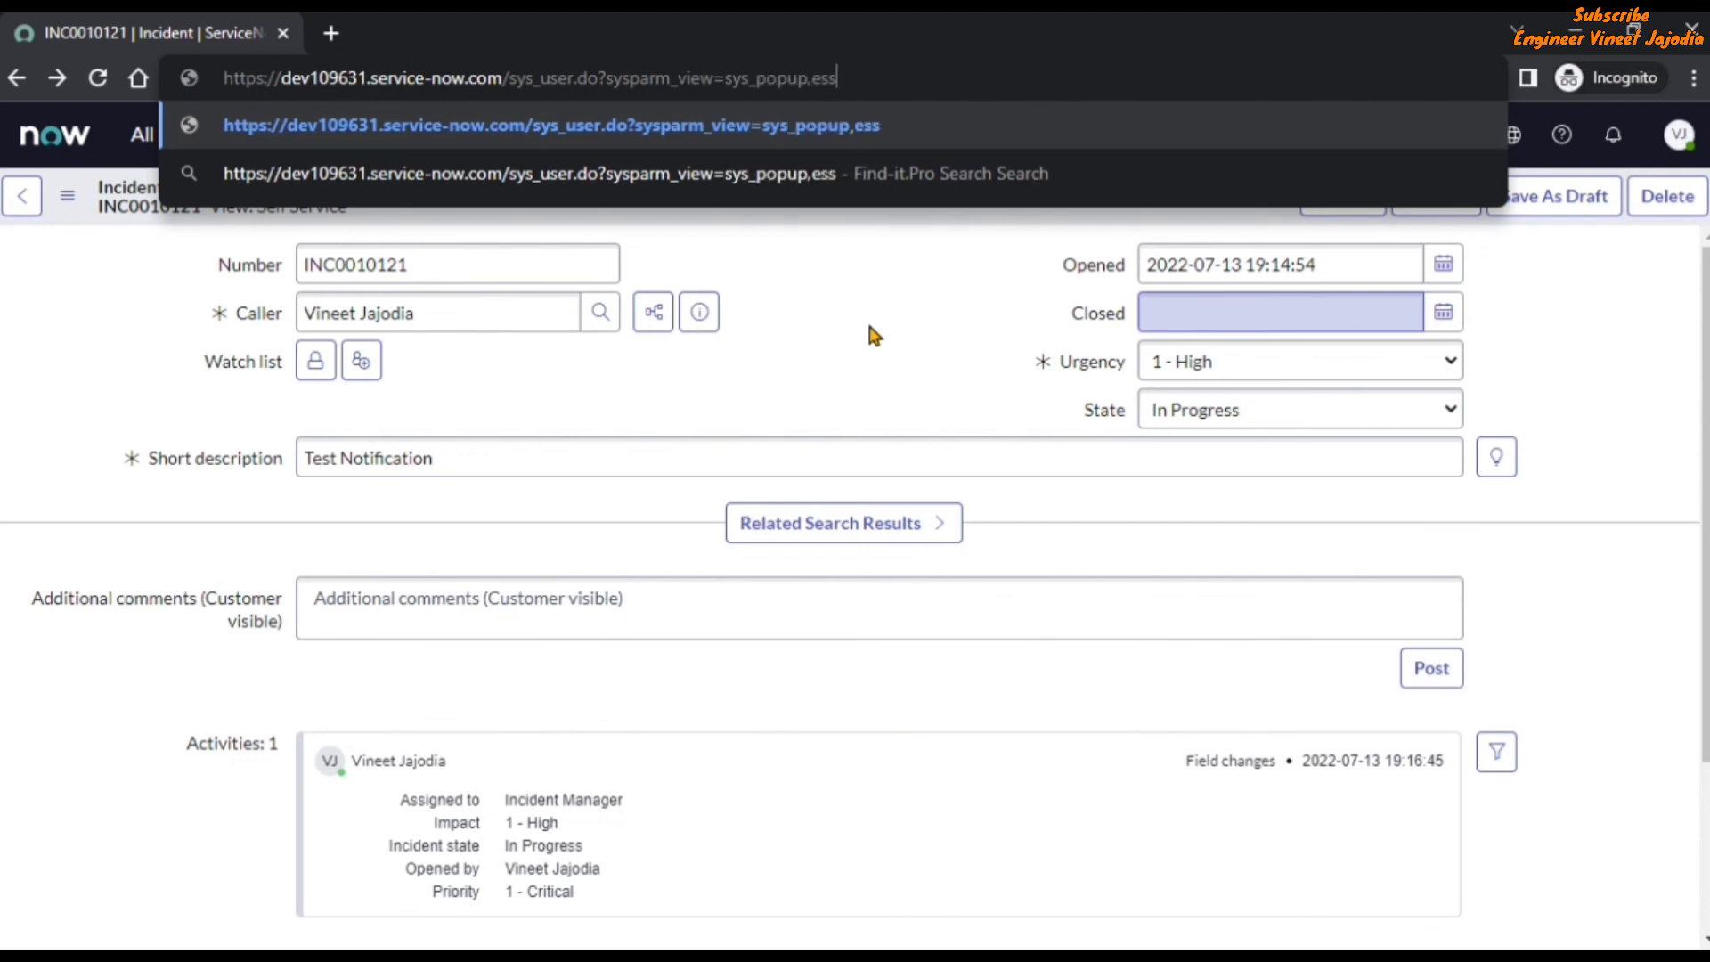
key("Return")
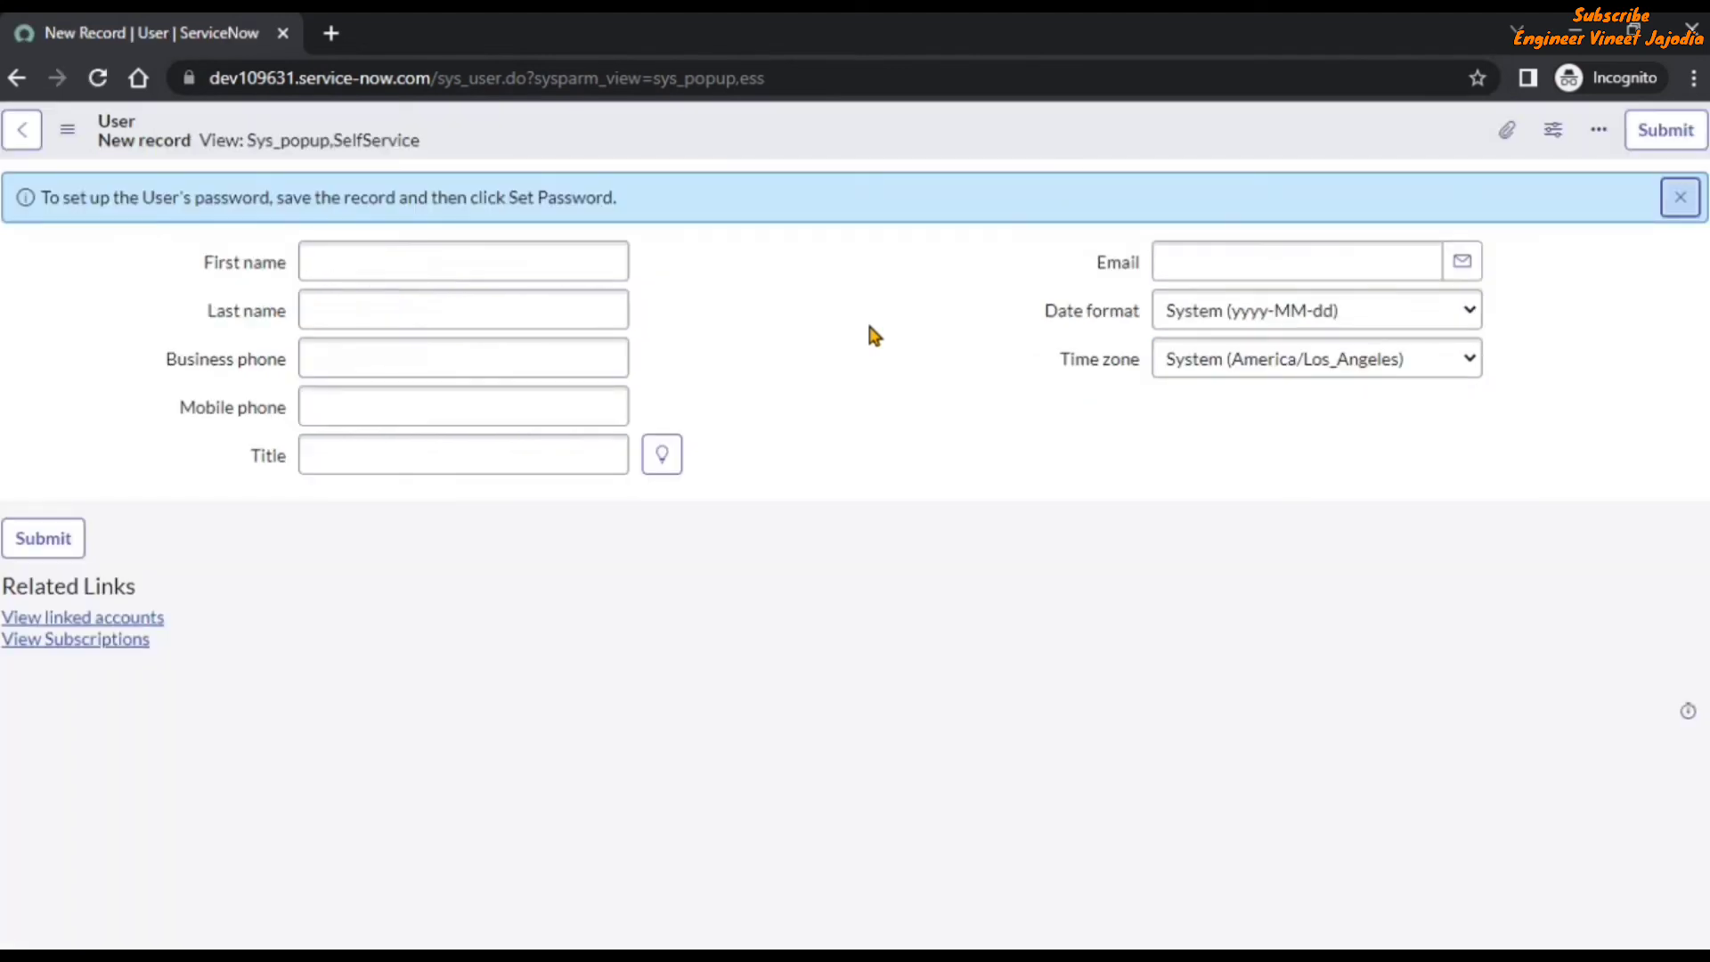
Remove Date format and Time zone from the Sys_popup,SelfService form layout of the User table and save it.
left_click(67, 129)
mouse_move(203, 200)
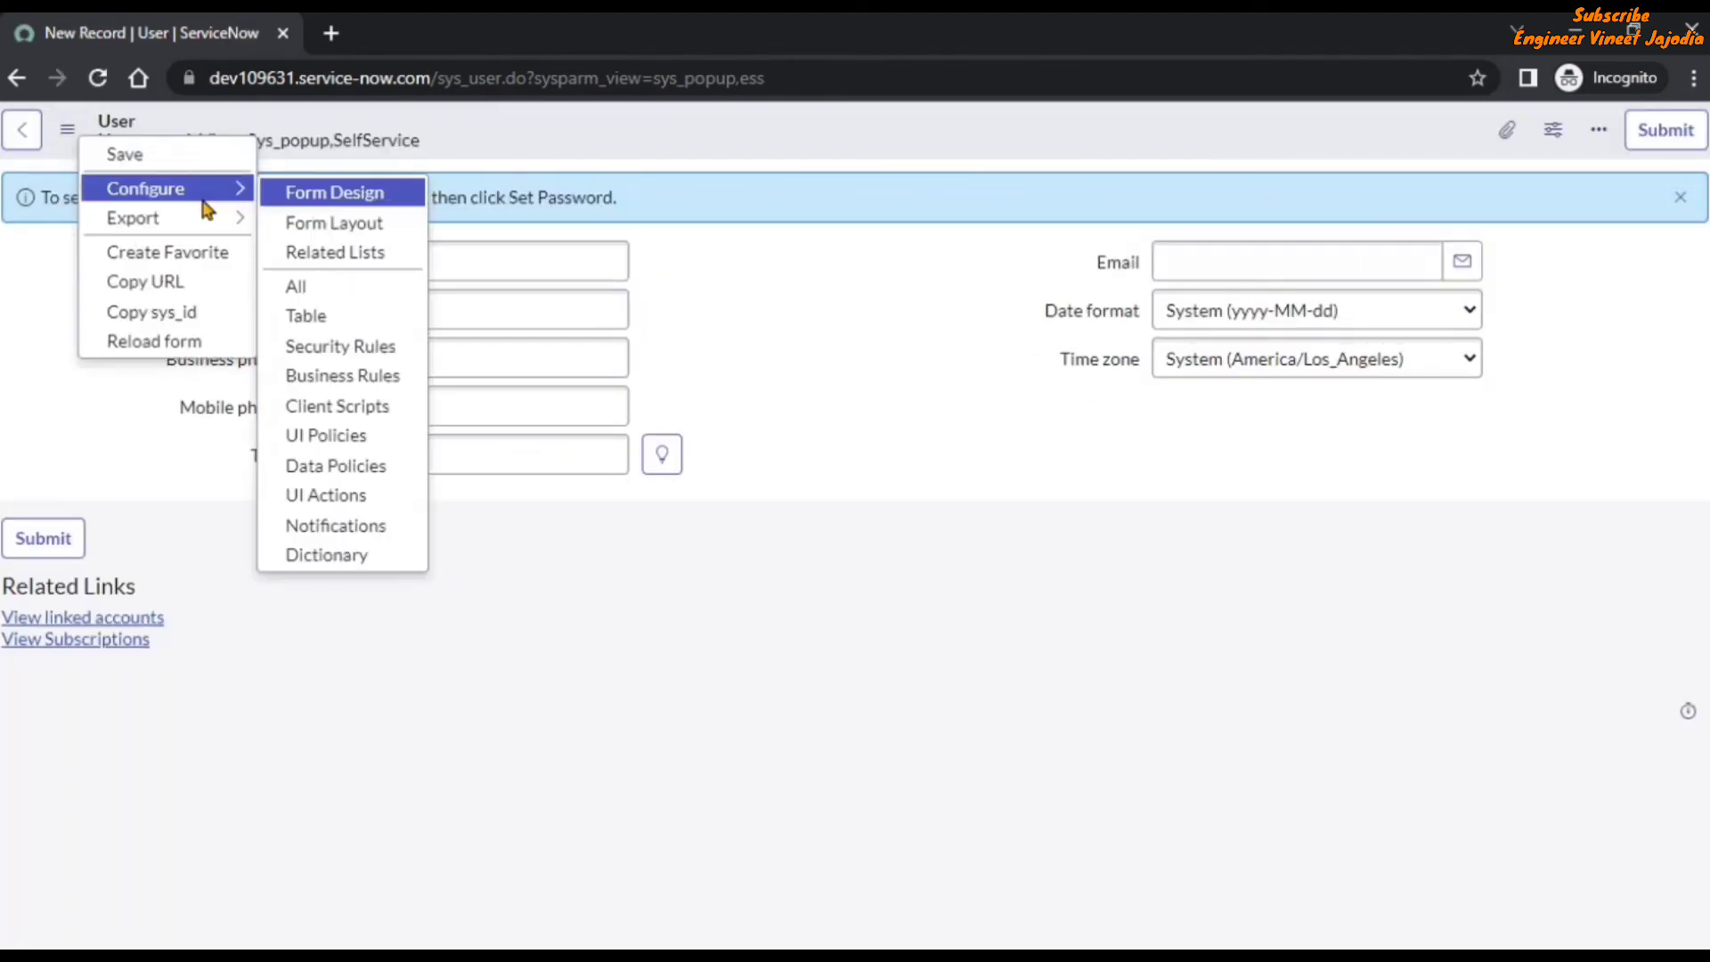
left_click(374, 223)
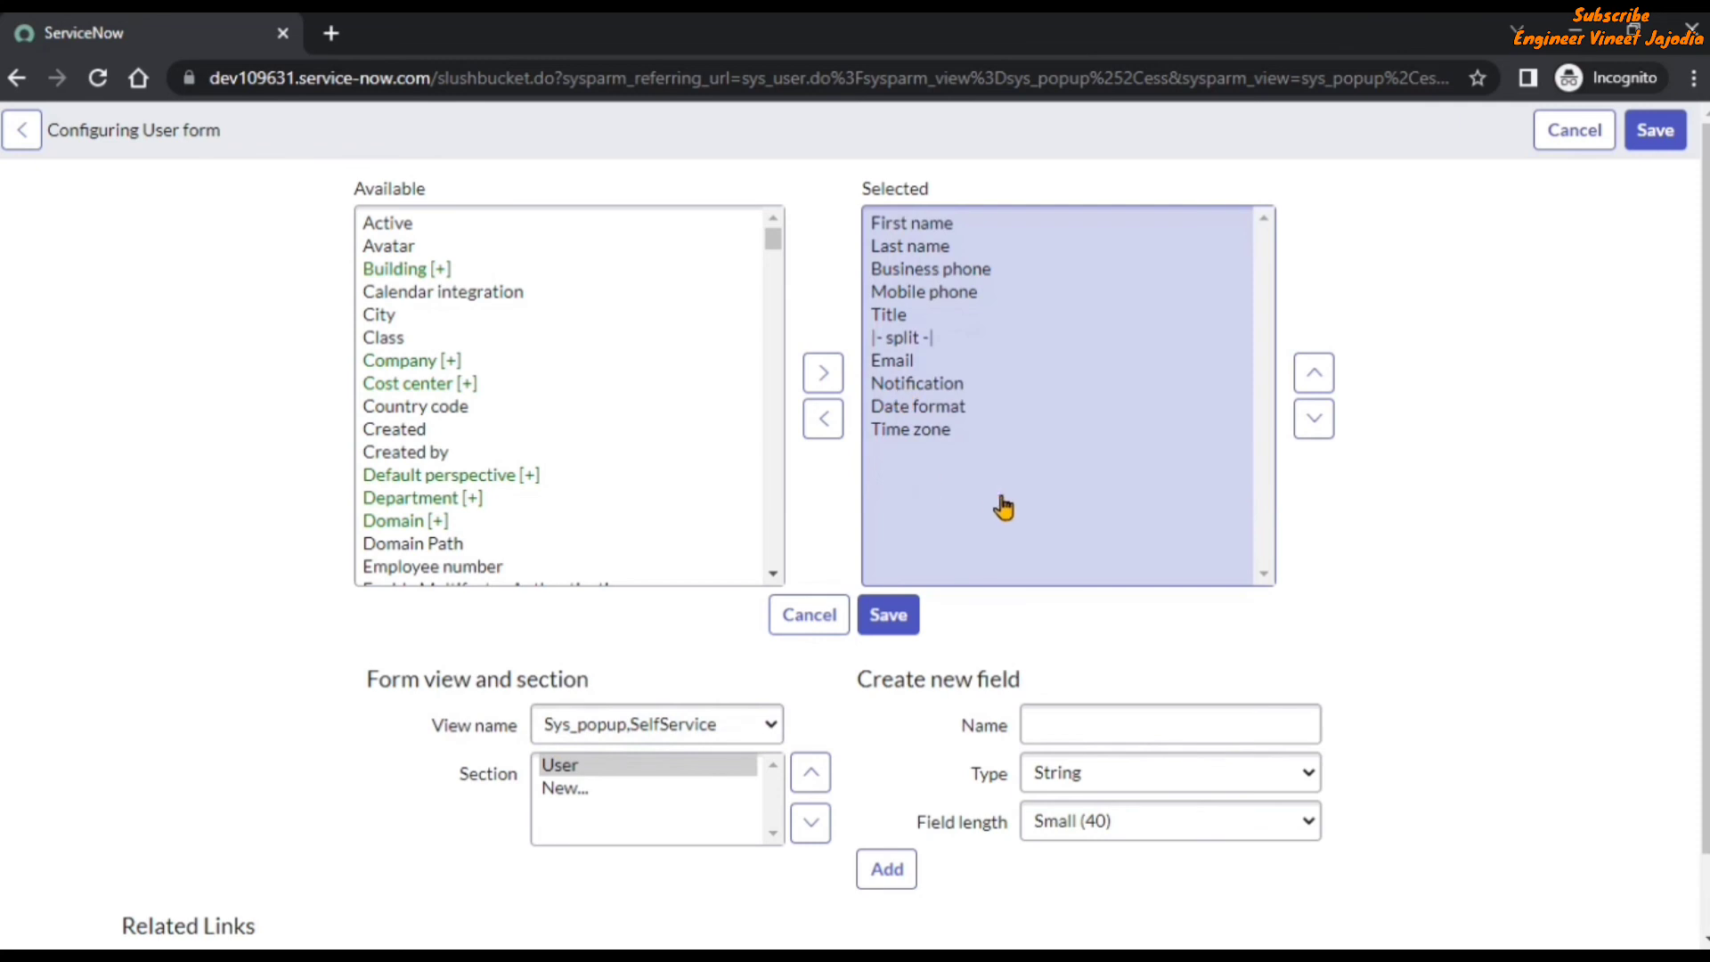
left_click(882, 407)
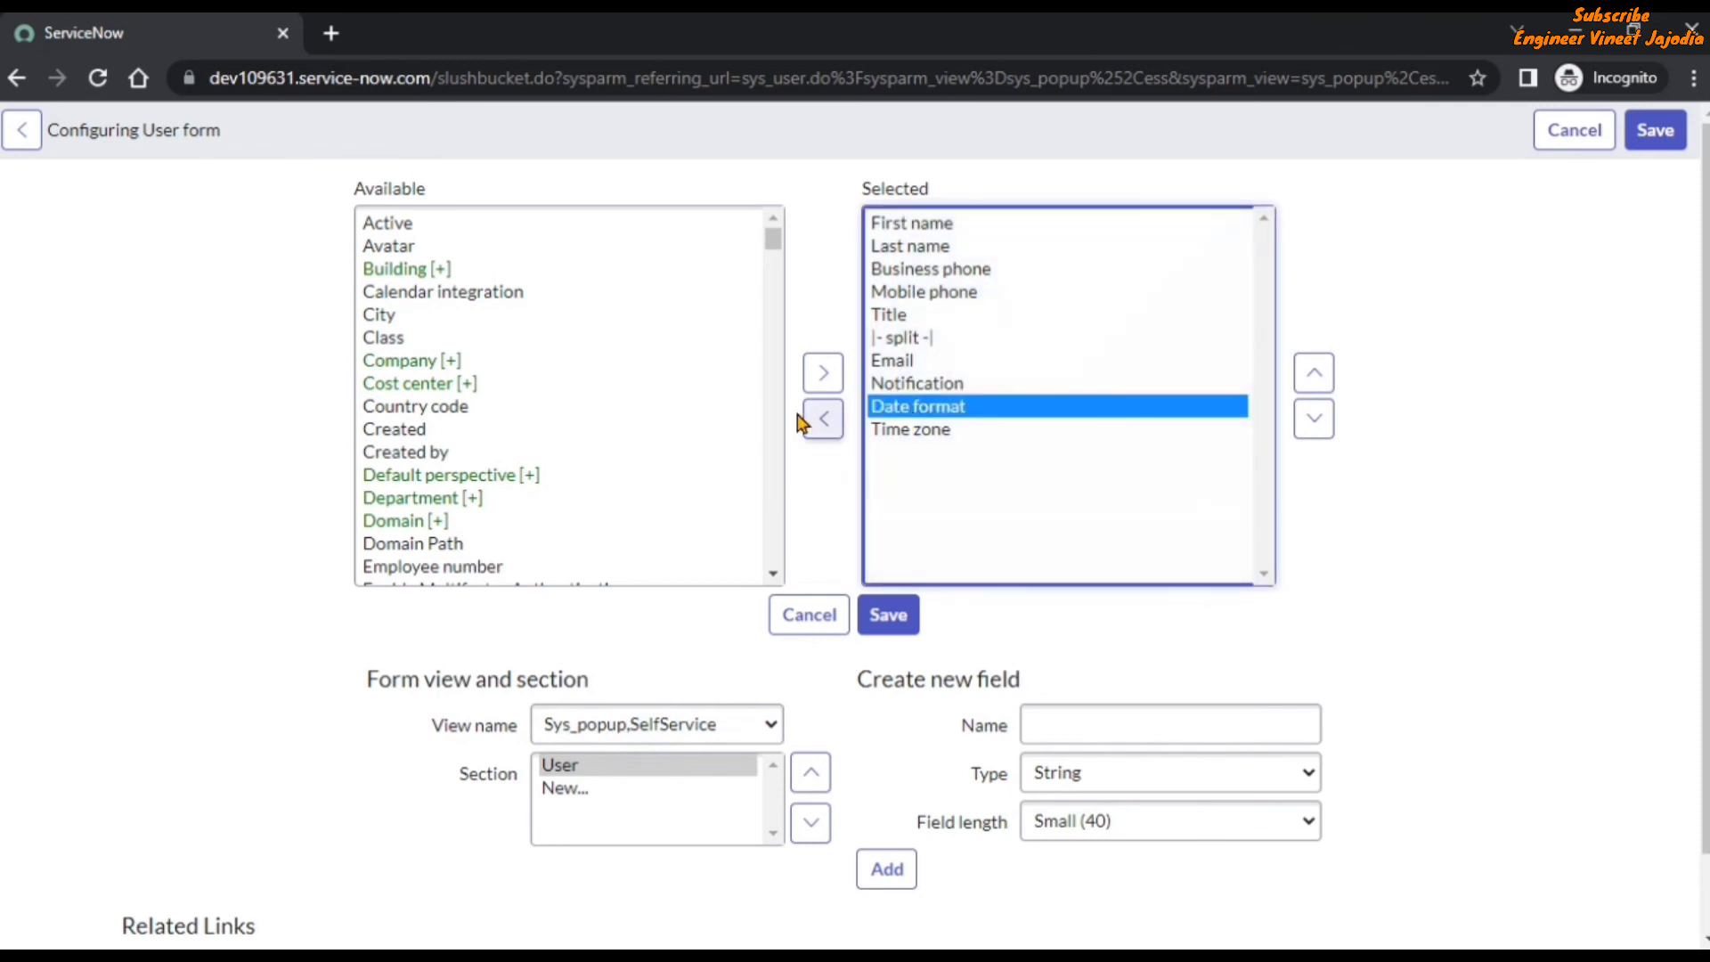
left_click(823, 418)
left_click(929, 419)
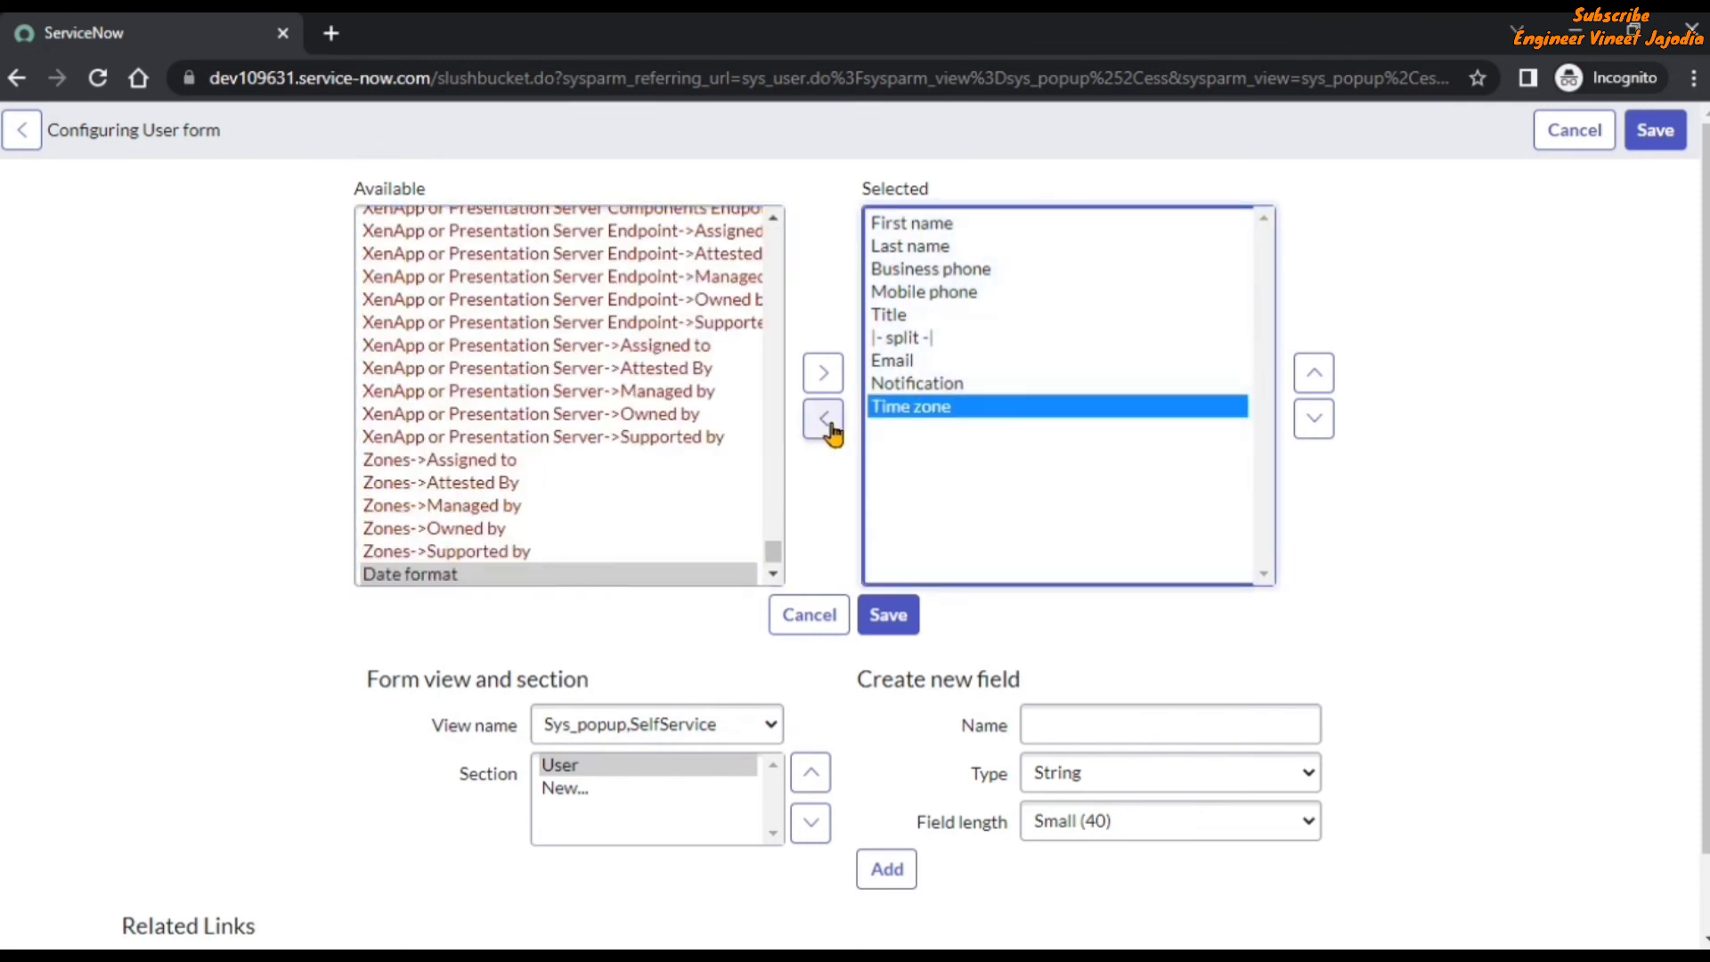
left_click(823, 420)
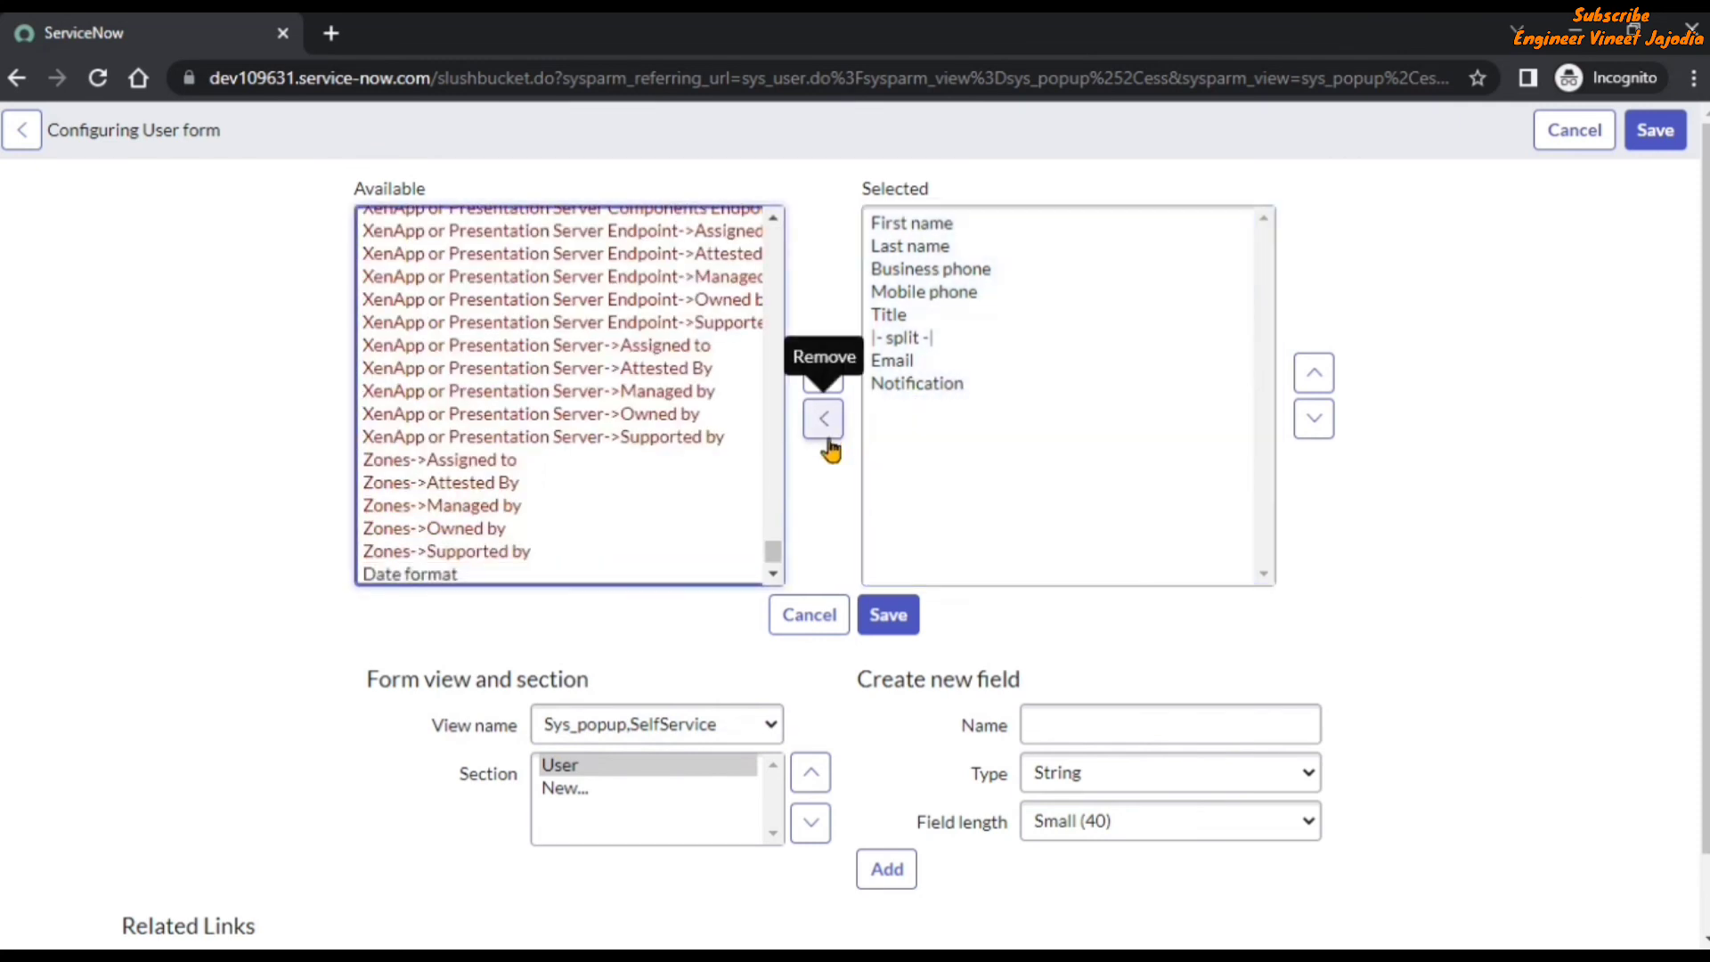
left_click(889, 615)
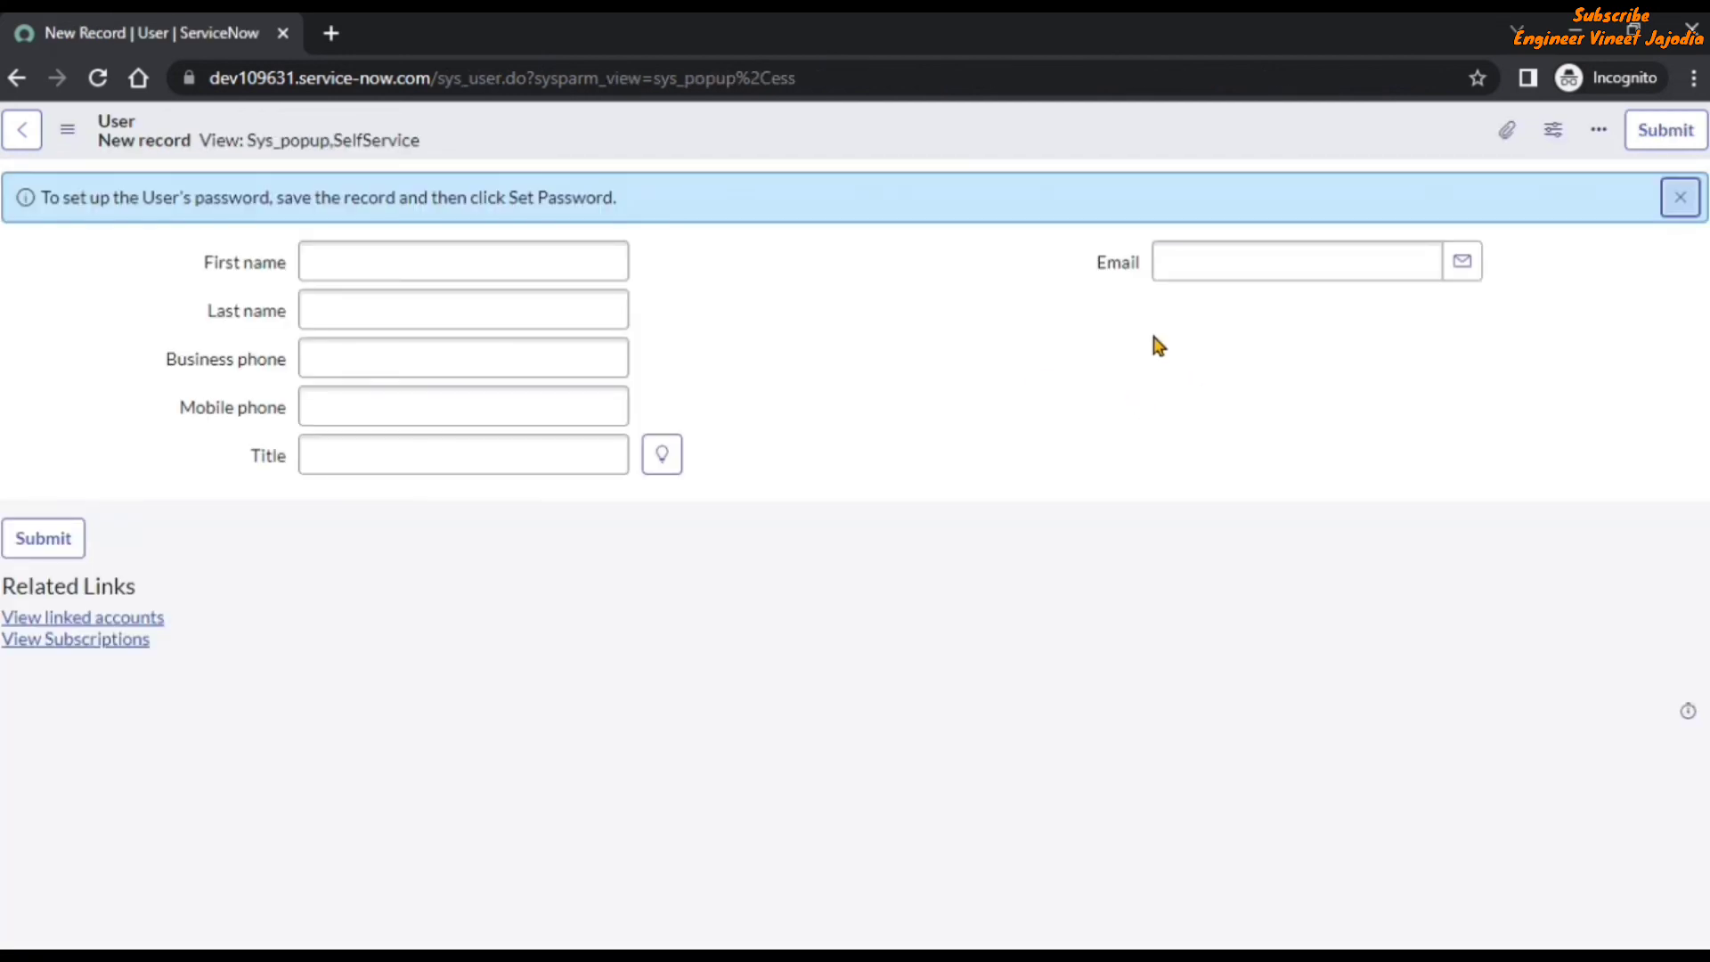
Return to incident INC0010121, check the caller preview's fields, and open the caller's full record.
left_click(18, 79)
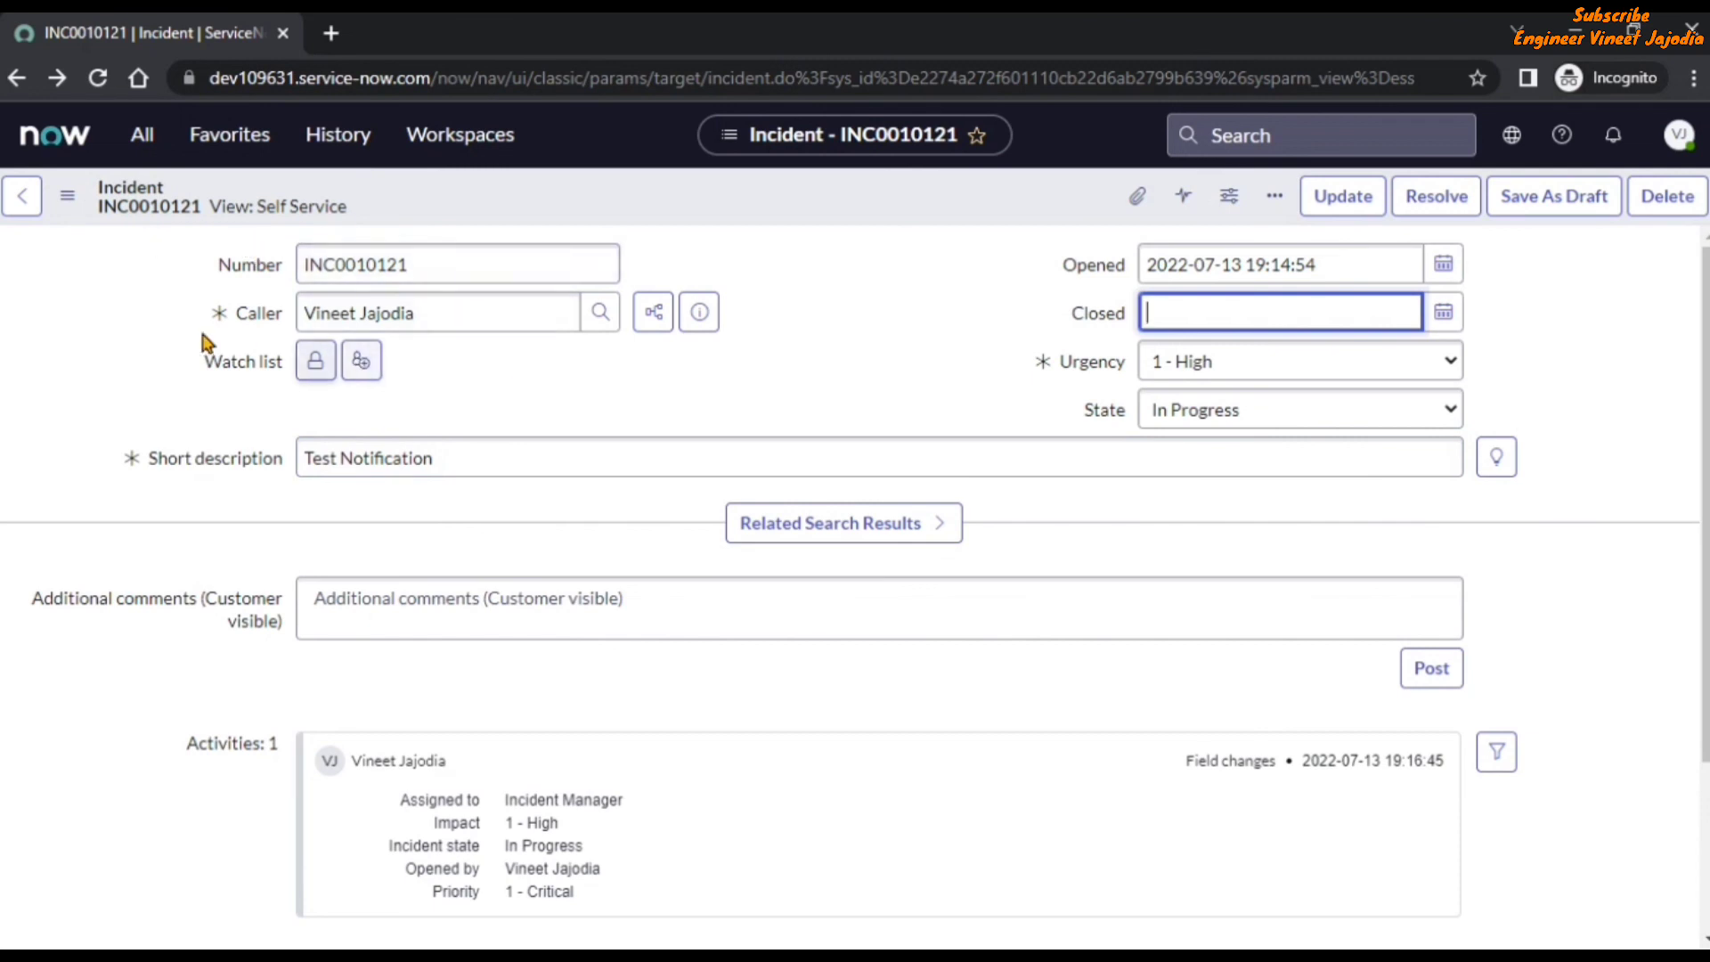
left_click(704, 322)
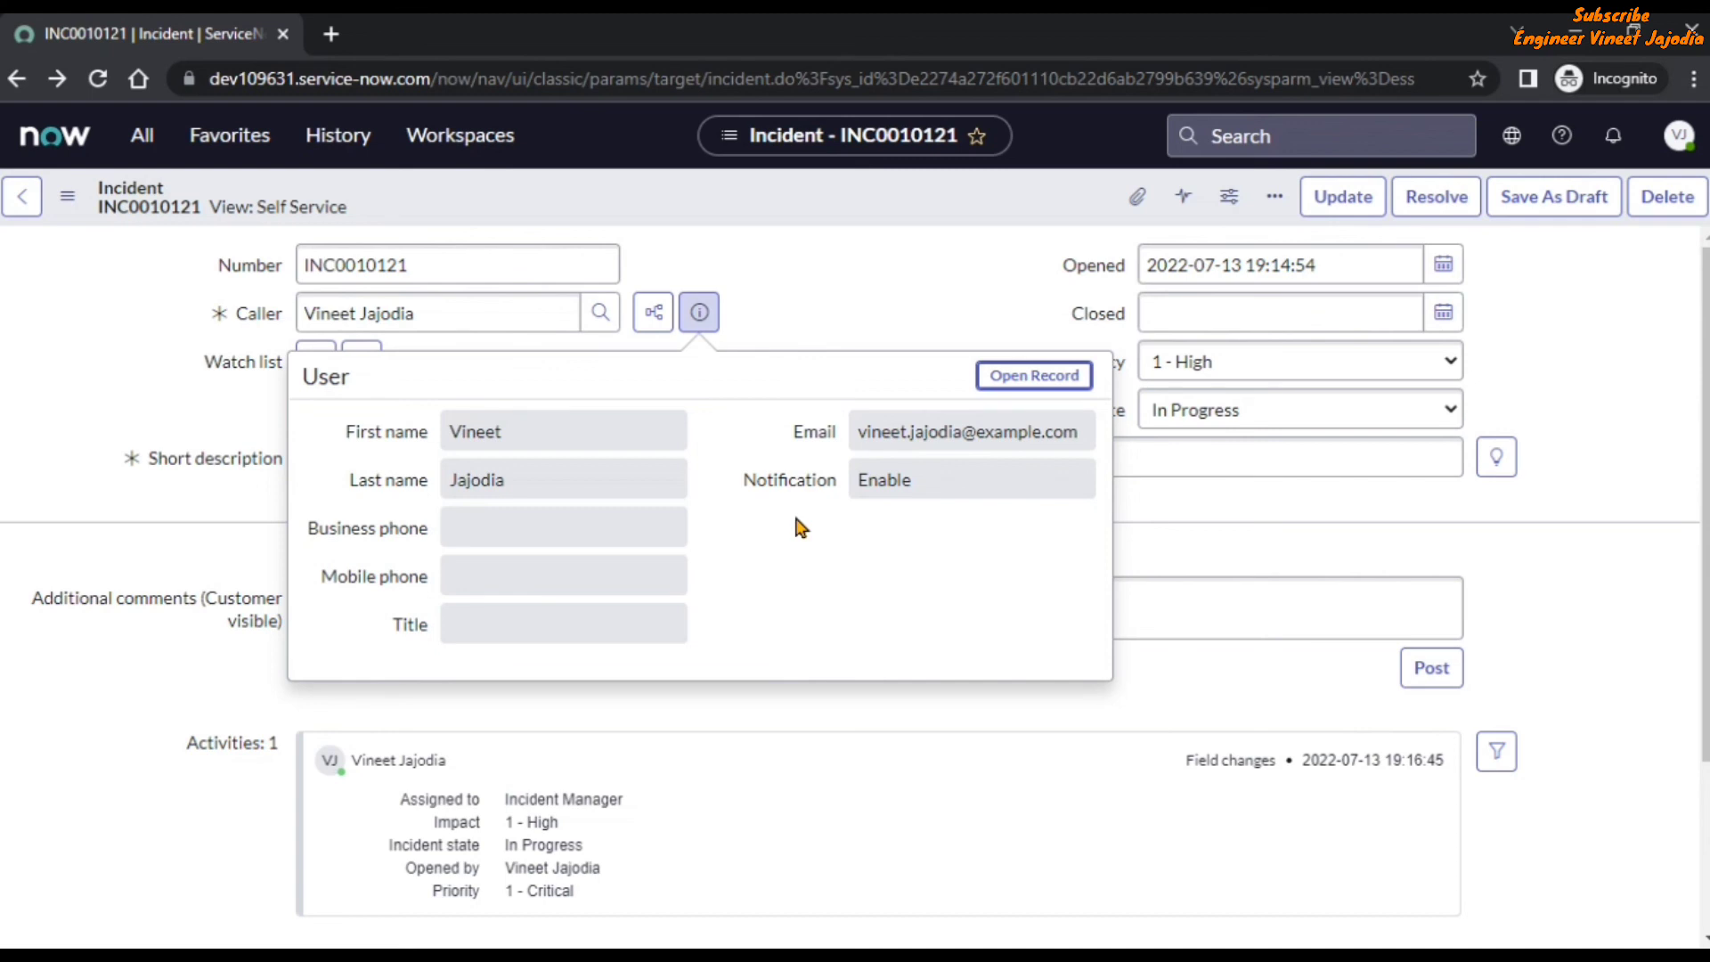
left_click(1029, 375)
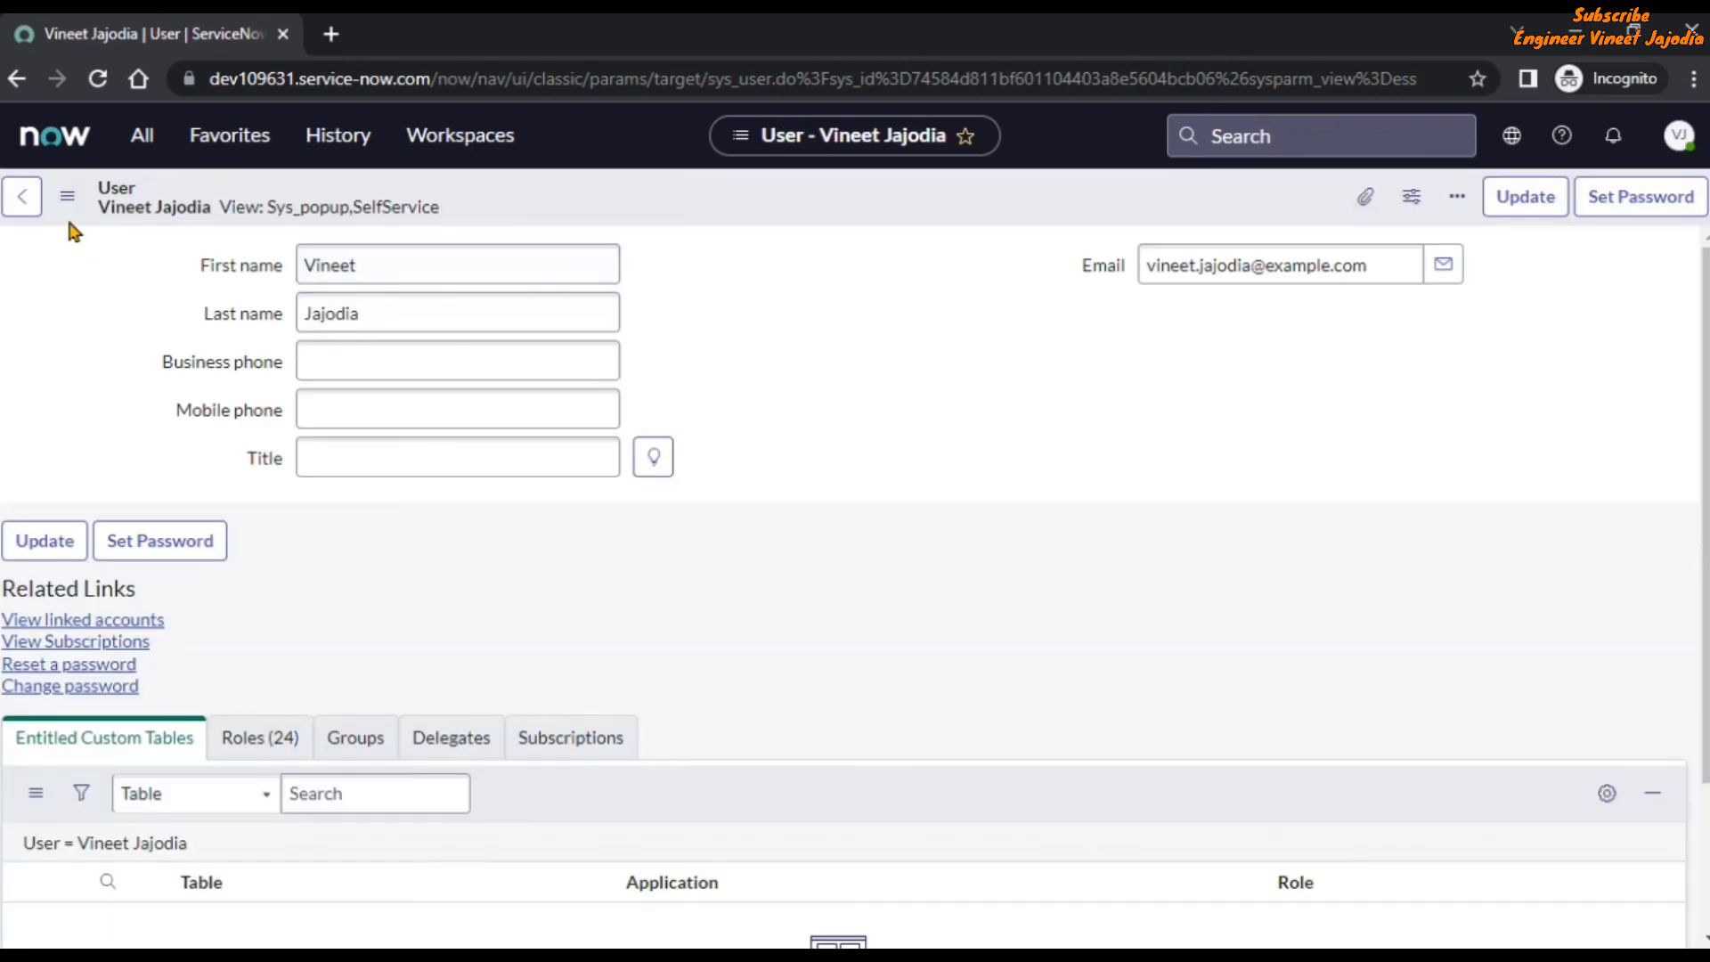
Compare the caller's record in the Self Service view with the Sys_popup,SelfService view, ending on the latter.
left_click(64, 210)
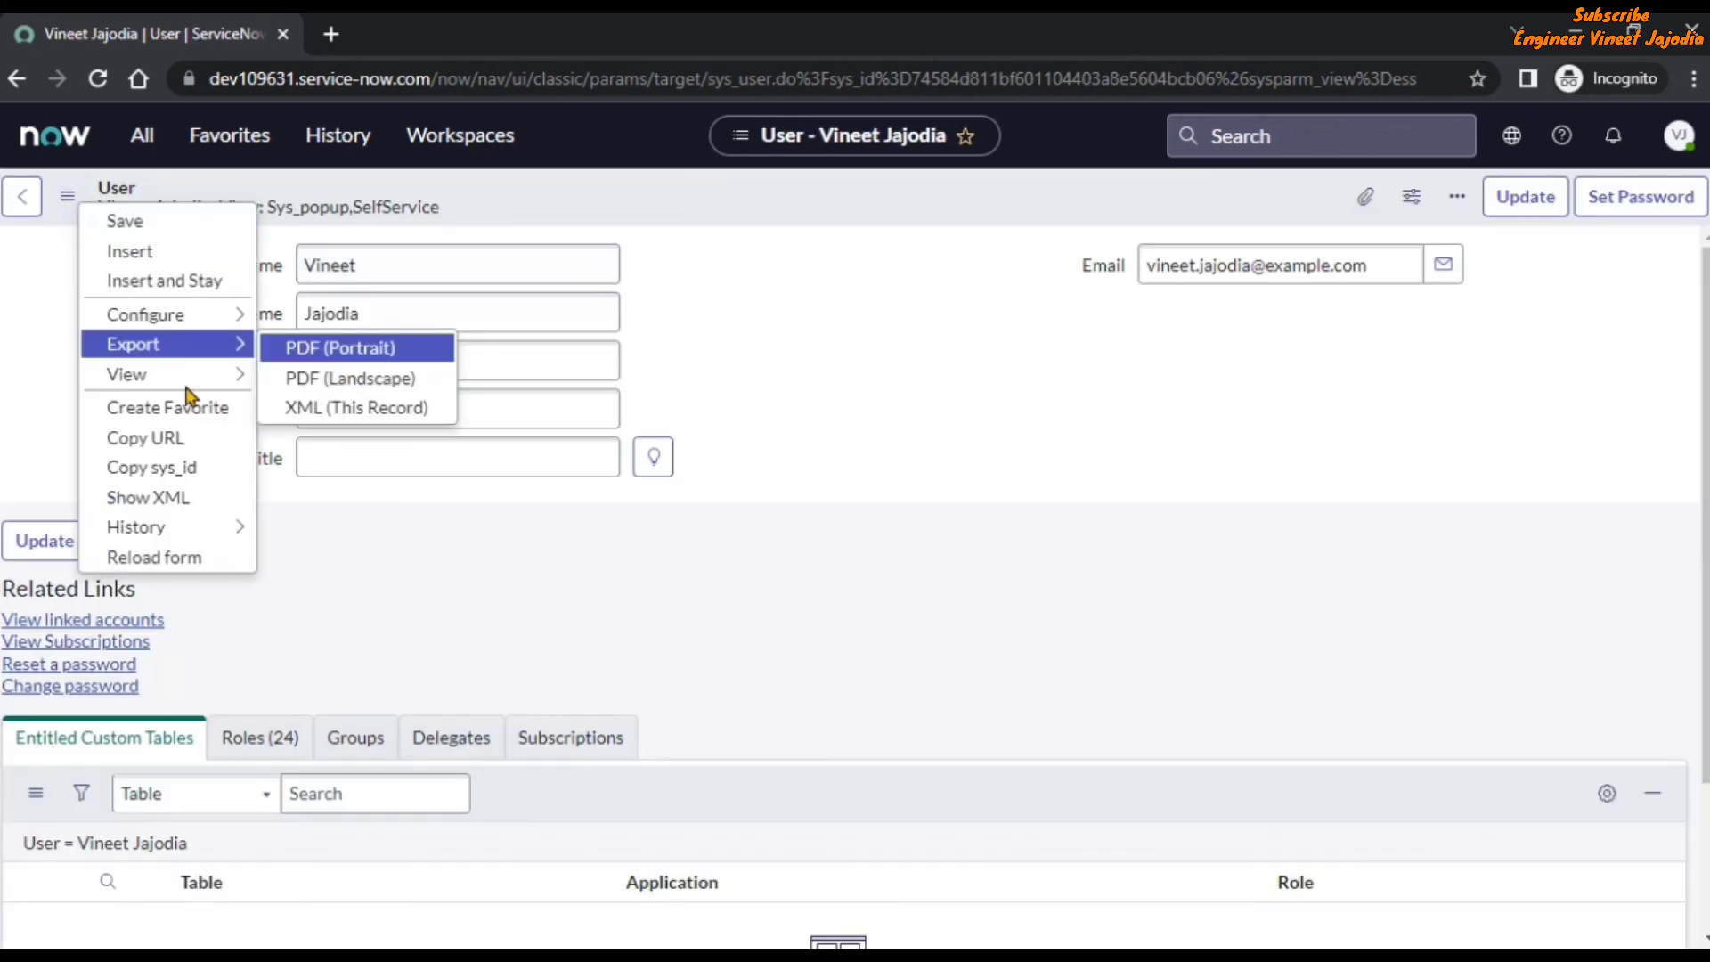
mouse_move(182, 374)
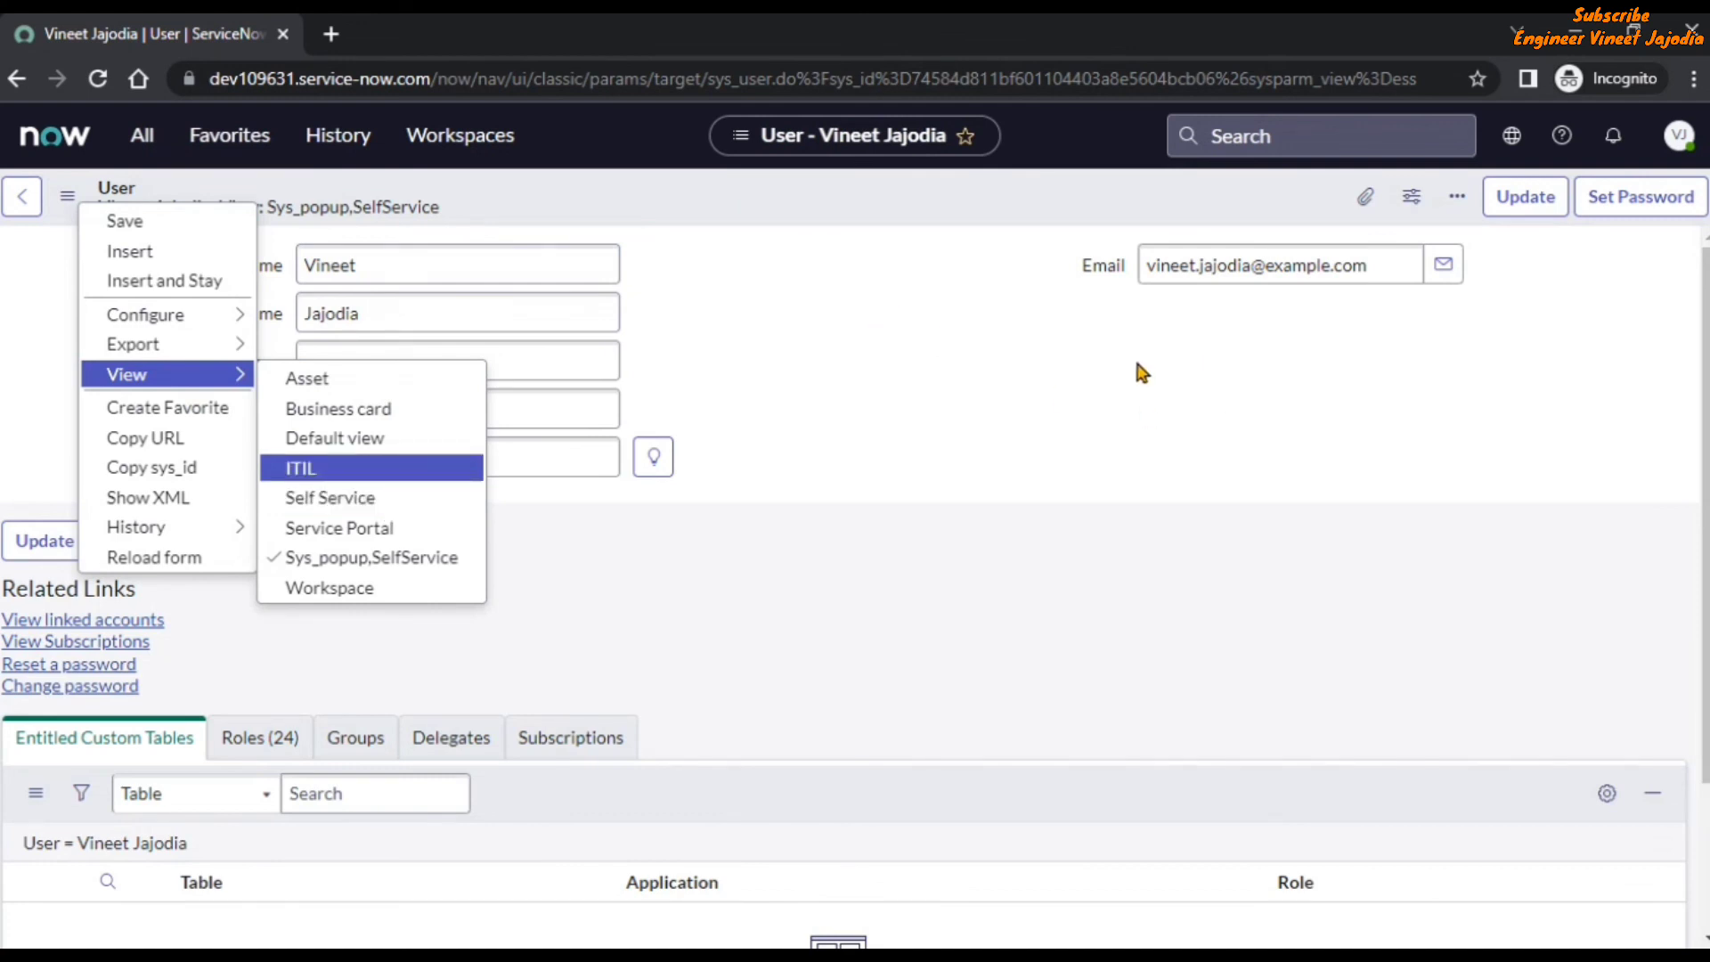
left_click(373, 503)
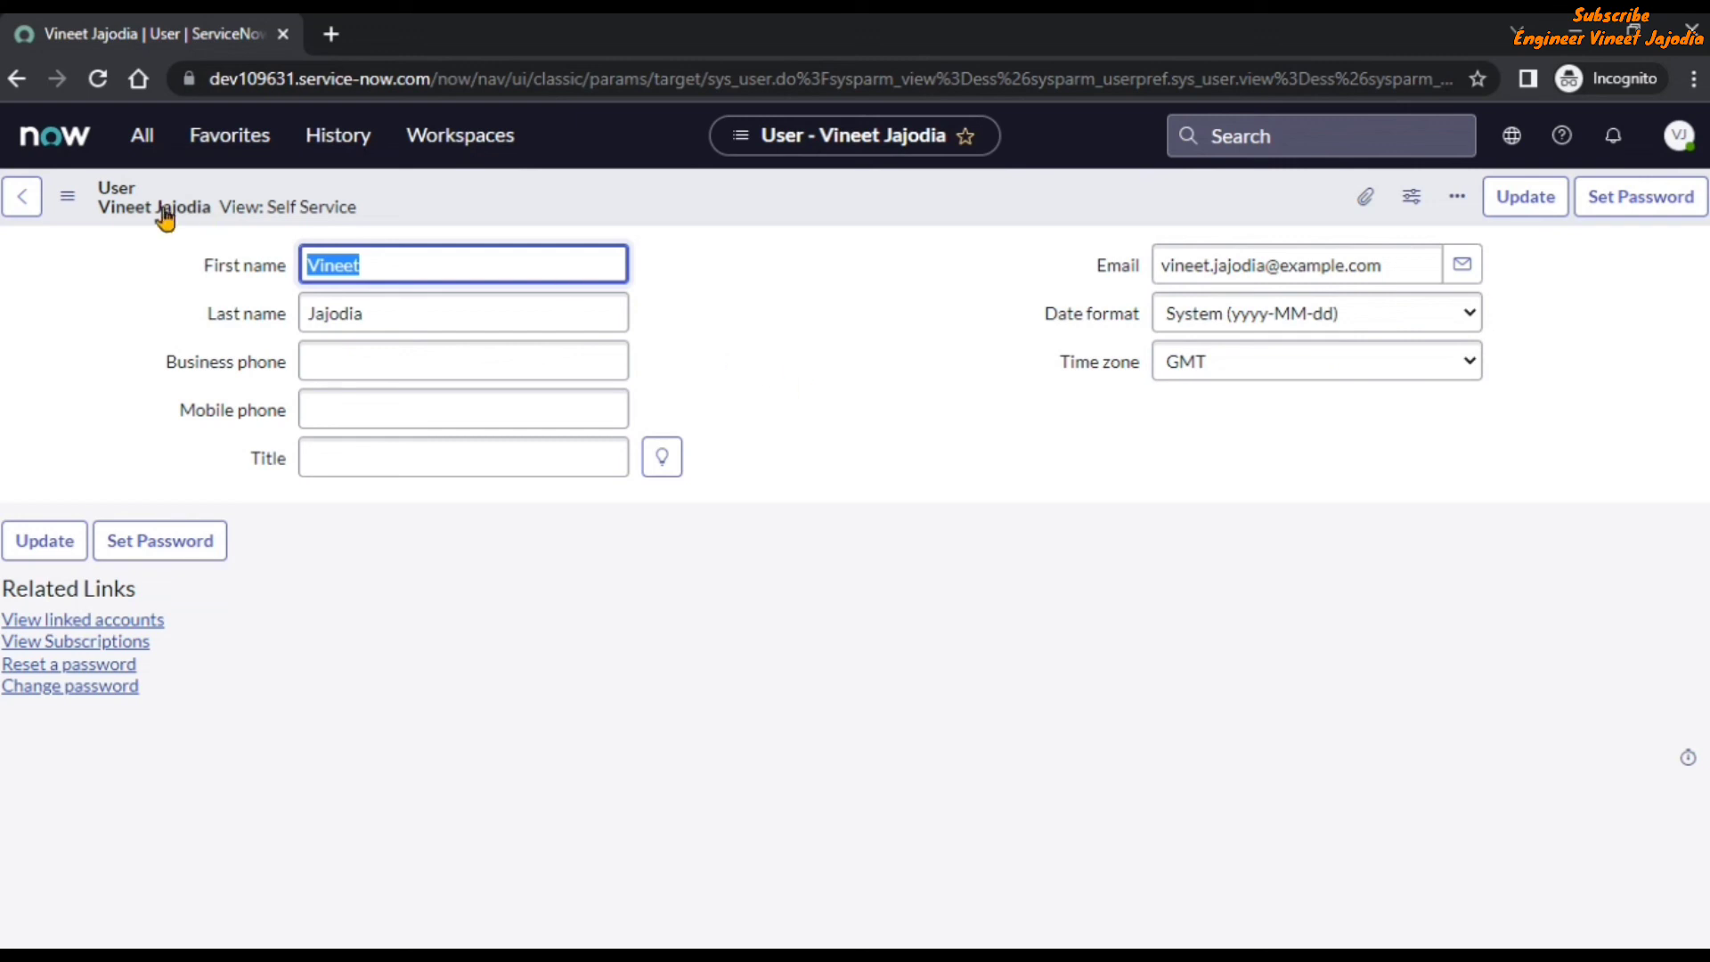
left_click(68, 198)
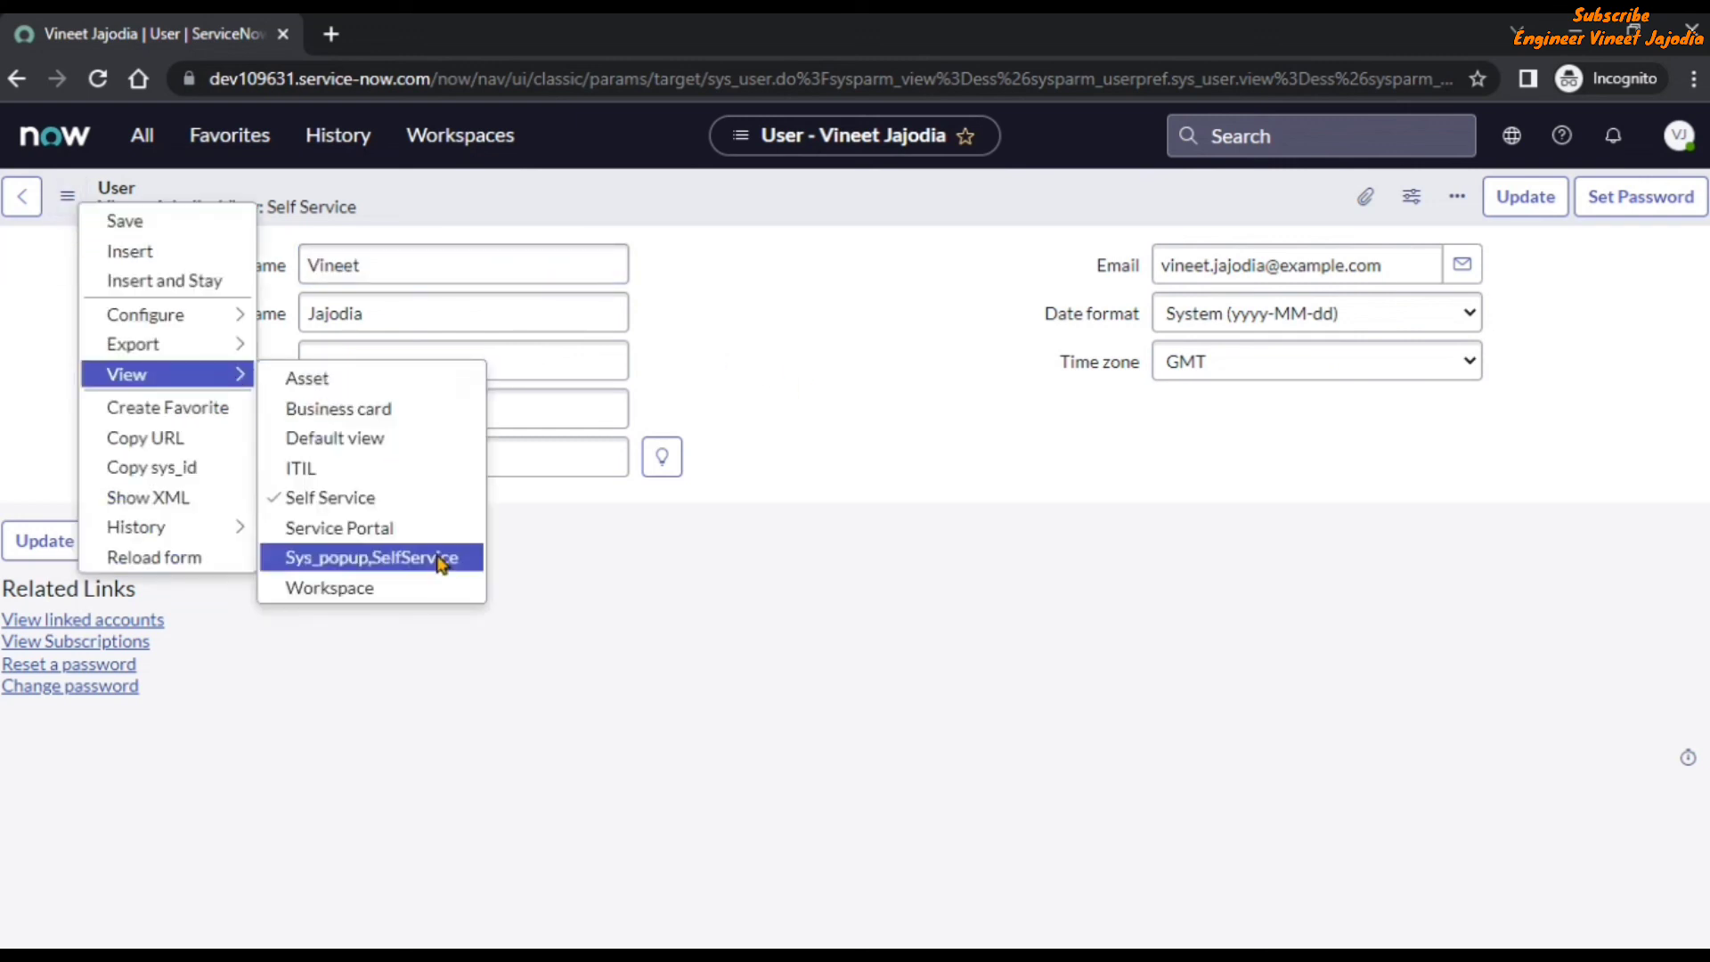
left_click(441, 559)
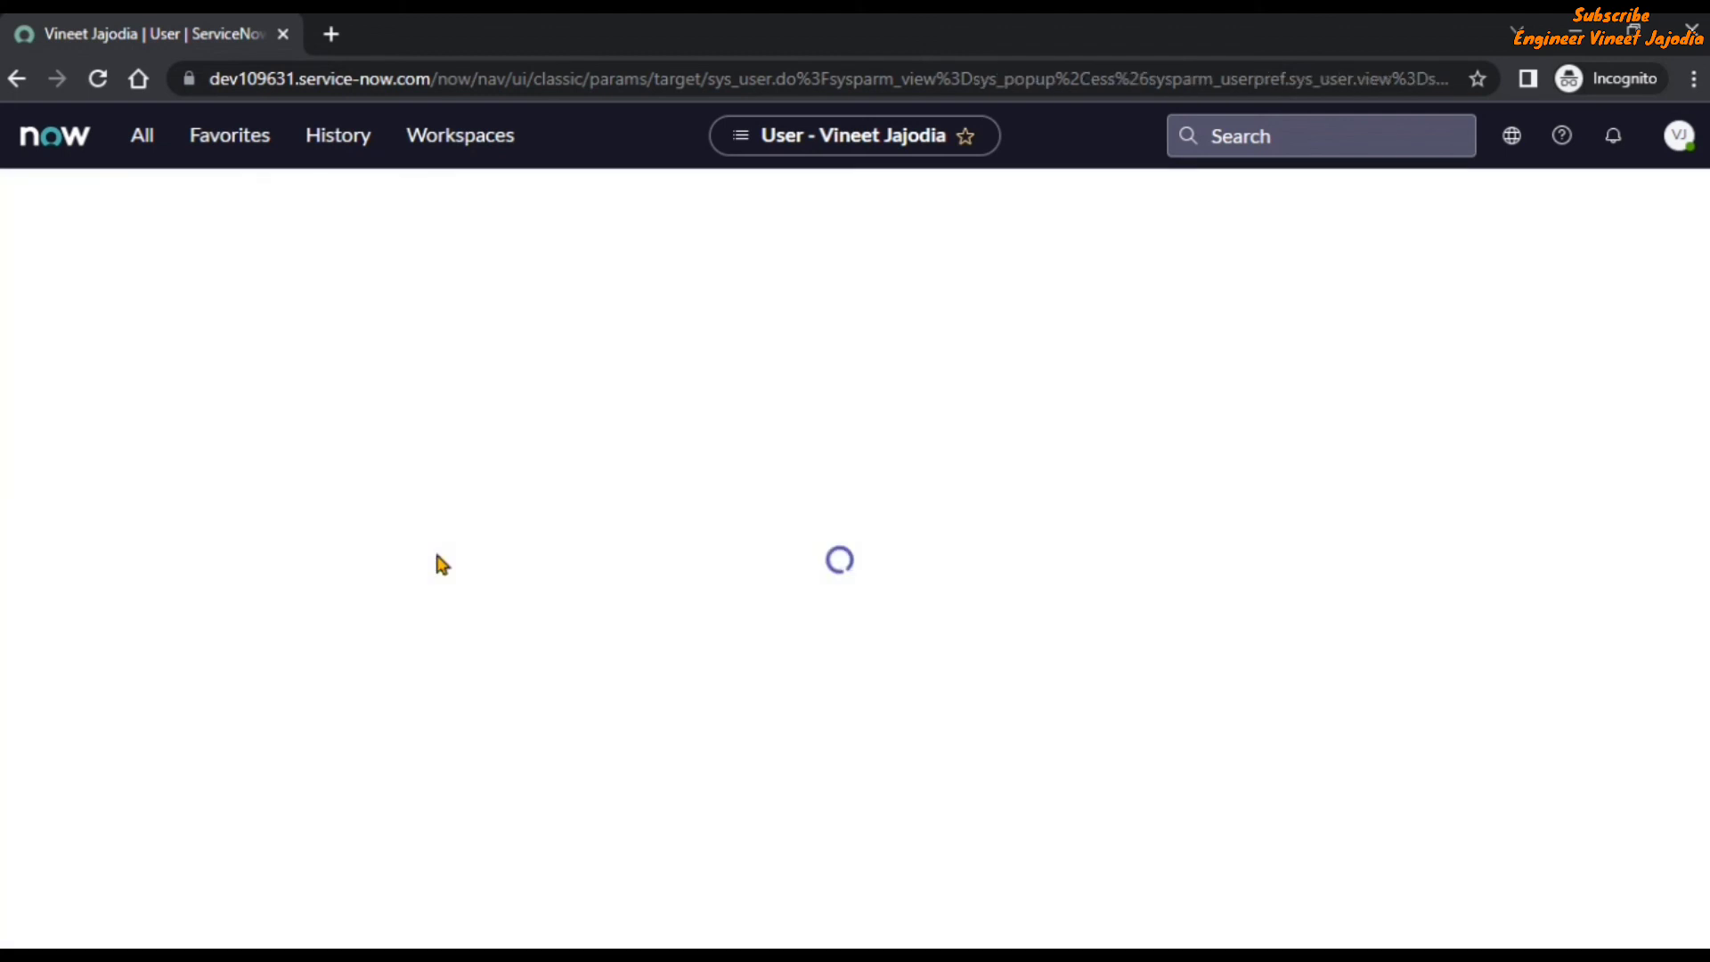